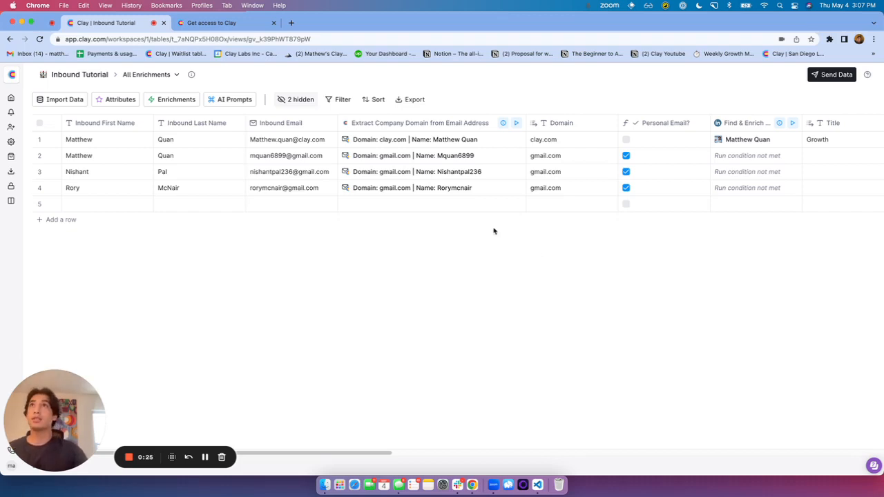
Switch to the 'Get access to Clay' waitlist sign-up tab
click(201, 23)
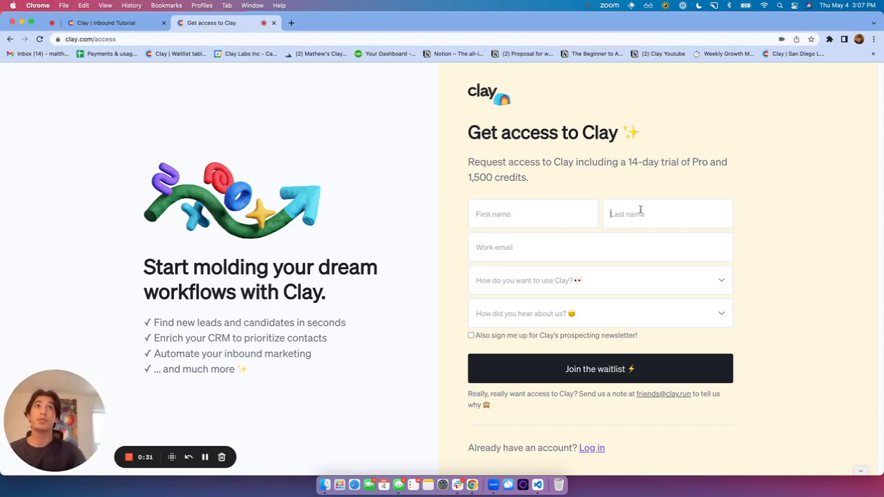
Leave the Work email field blank and go back to the 'Clay | Inbound Tutorial' table tab
click(571, 238)
click(444, 234)
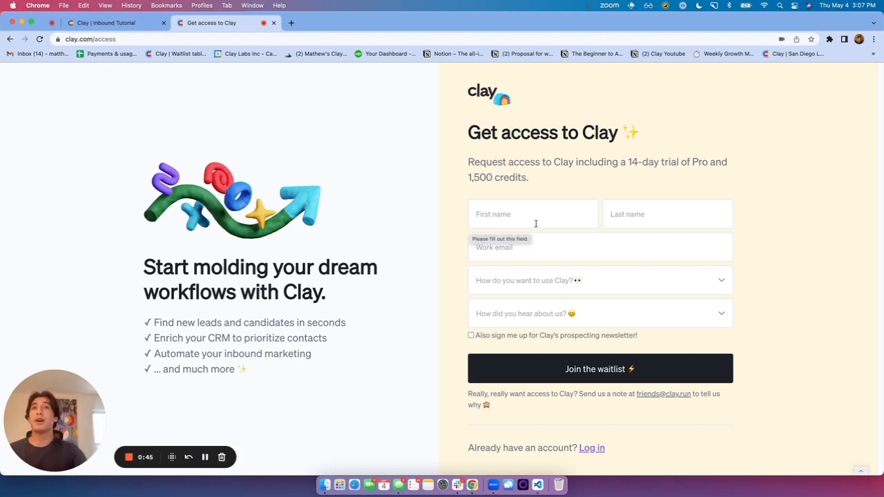
click(524, 242)
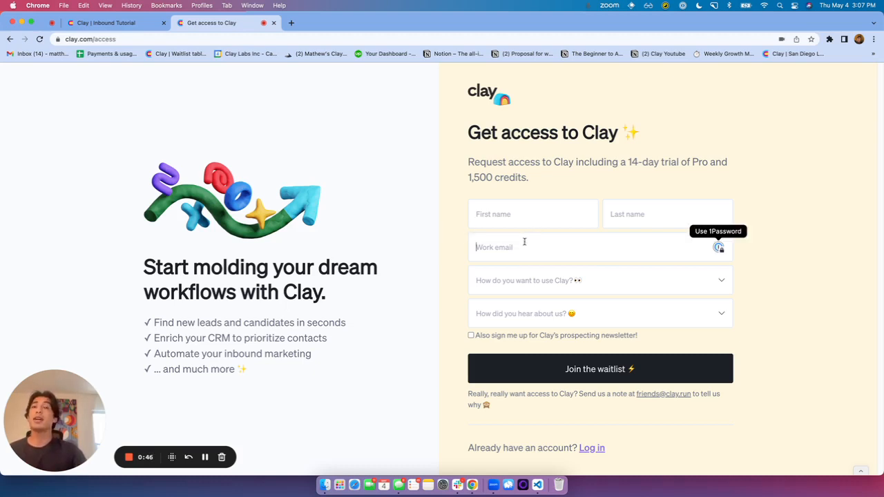
click(461, 237)
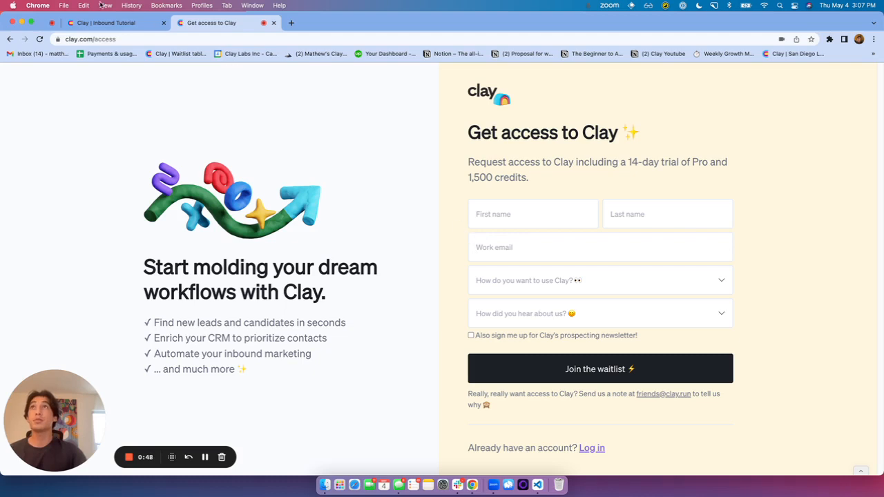
click(105, 22)
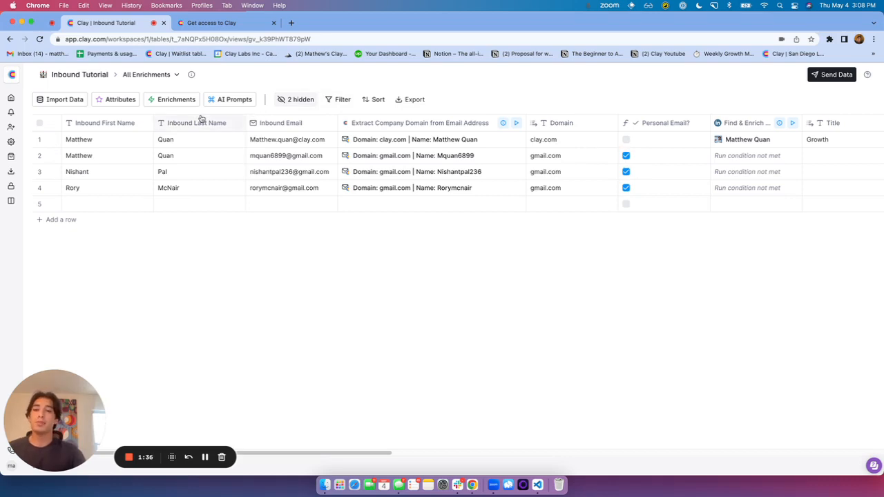
Switch the table to the Work Emails view and check its filter
click(173, 76)
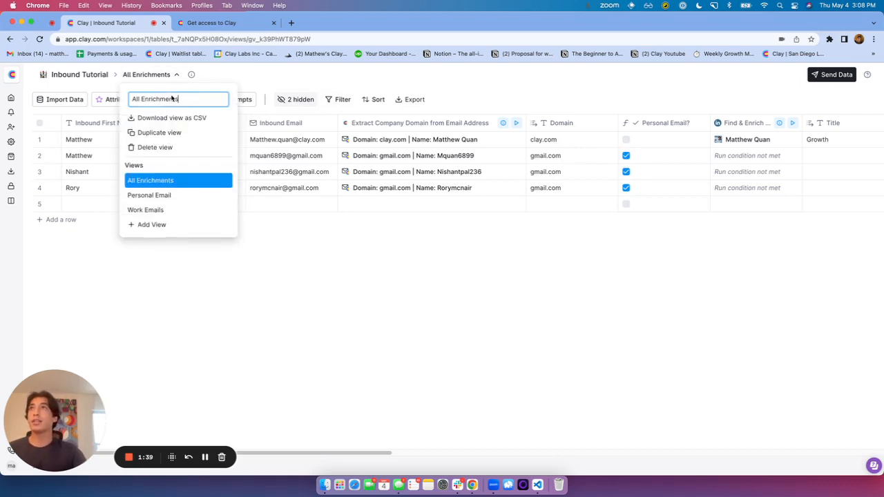
click(175, 209)
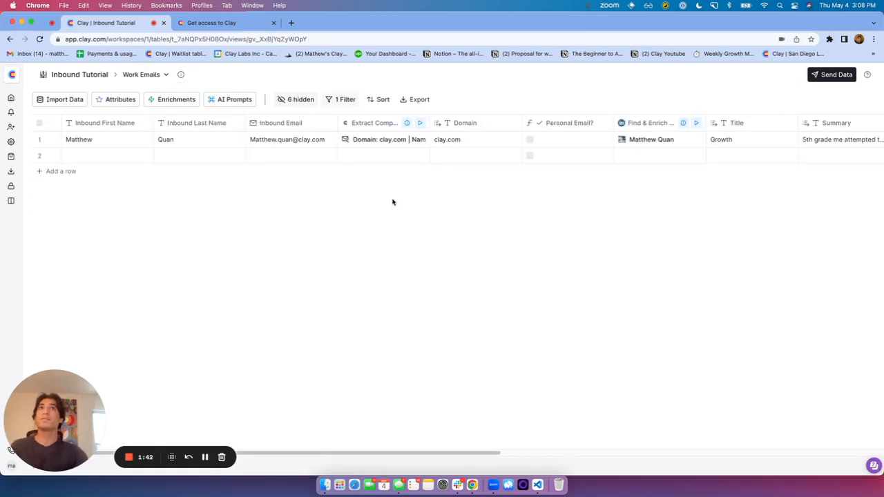
click(338, 100)
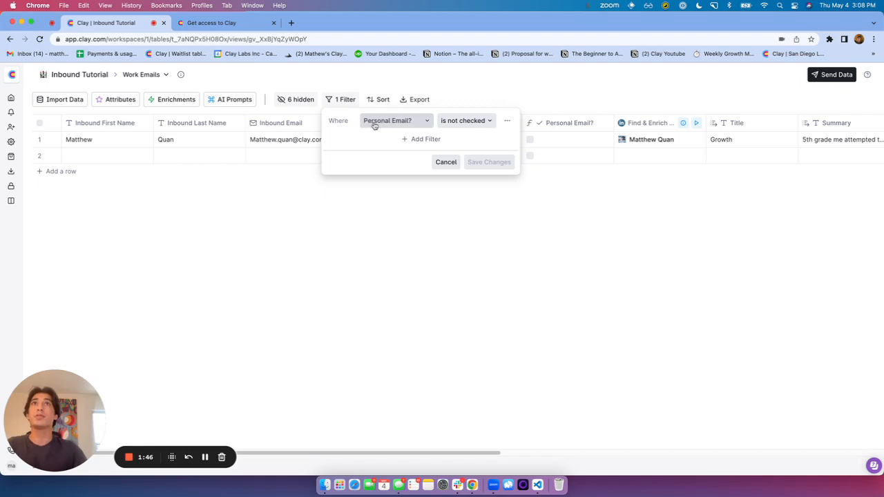
click(539, 123)
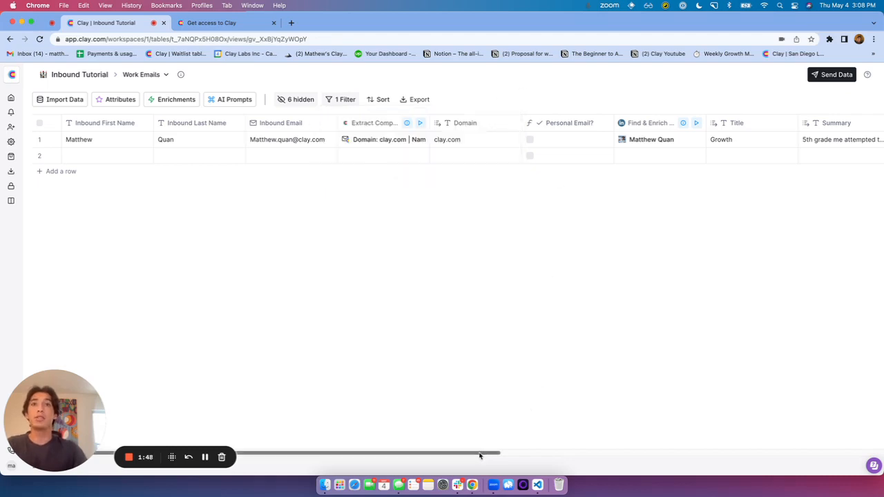
Review the Find & Enrich Person column's settings
drag(480, 453, 561, 451)
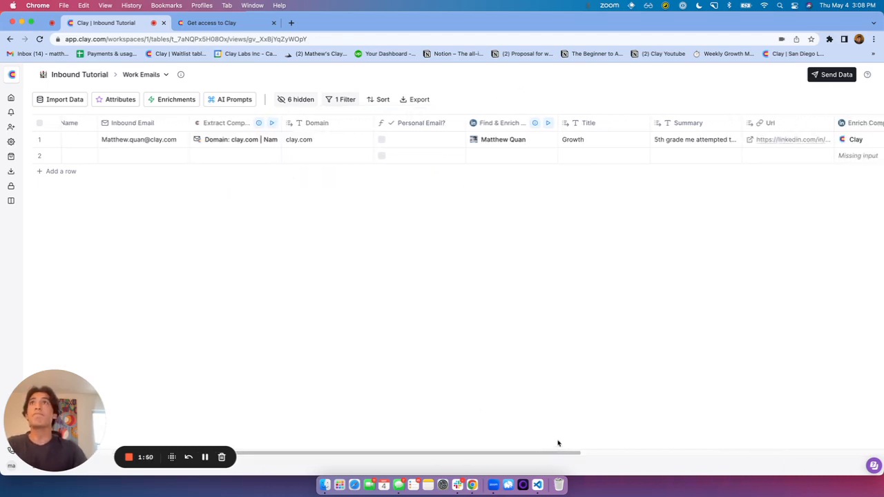
click(493, 123)
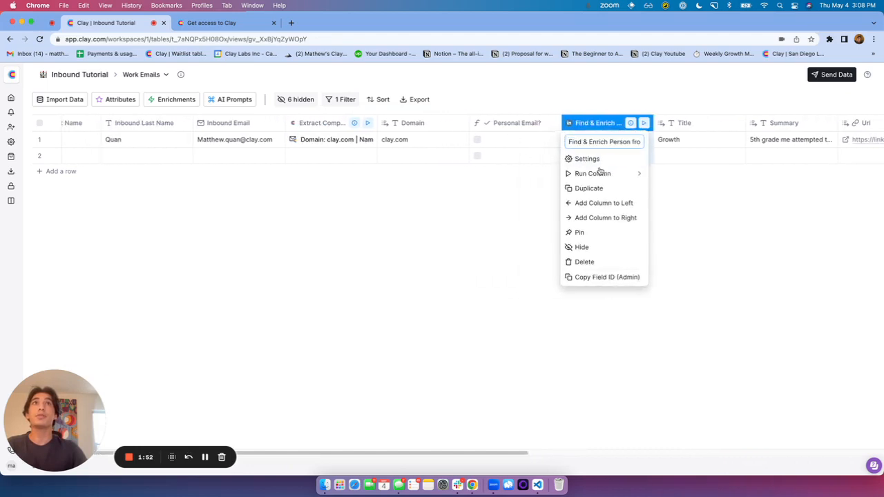
click(615, 160)
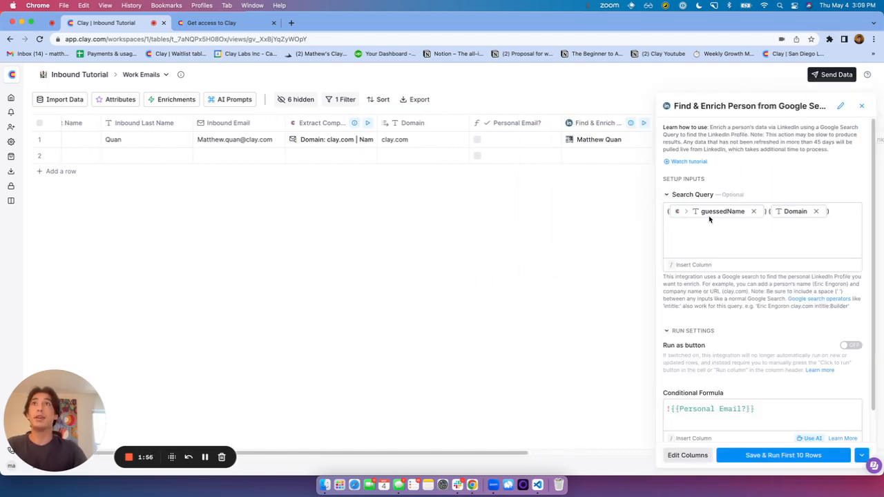
click(861, 105)
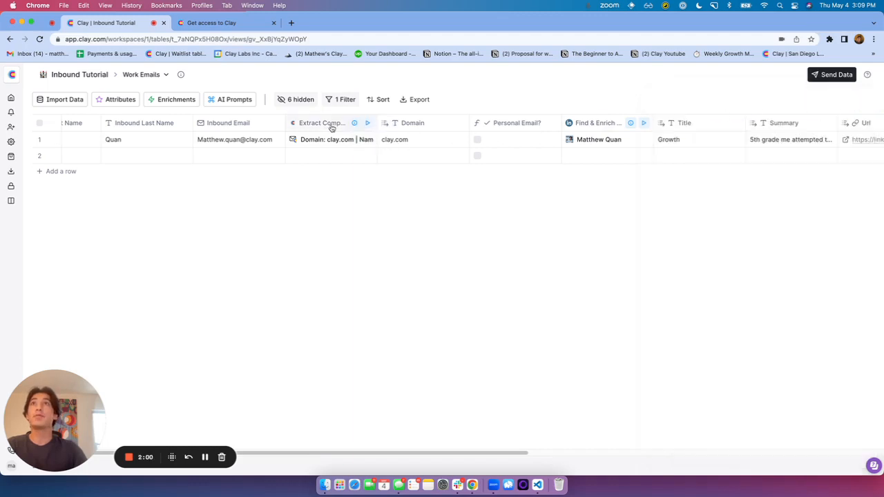
Widen the Extract Company Domain from Email Address column to show its full text
drag(376, 123, 475, 123)
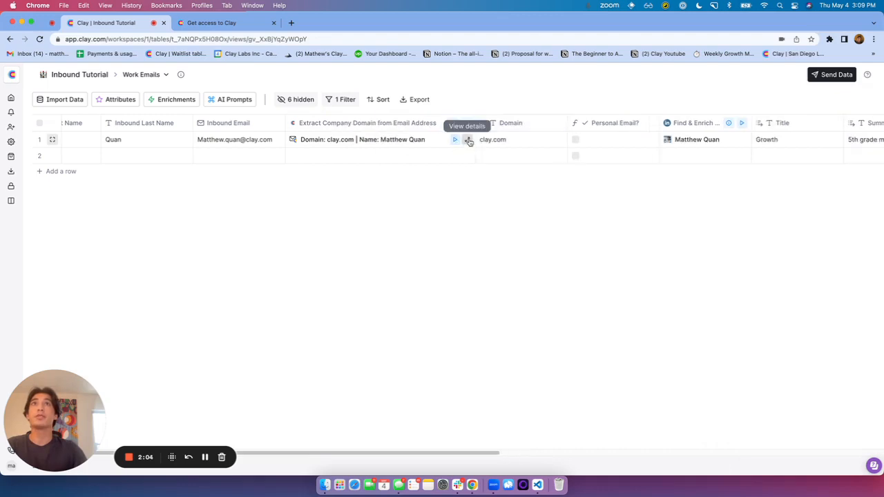
drag(474, 454, 574, 434)
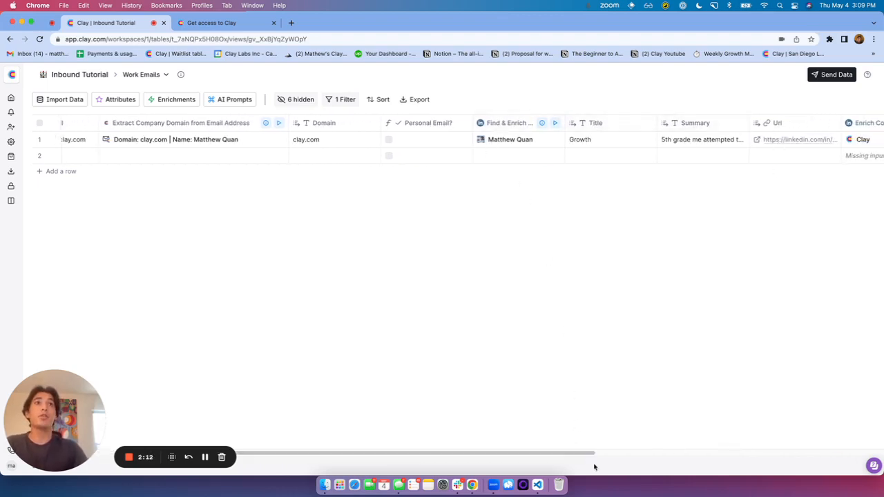
drag(588, 454, 746, 434)
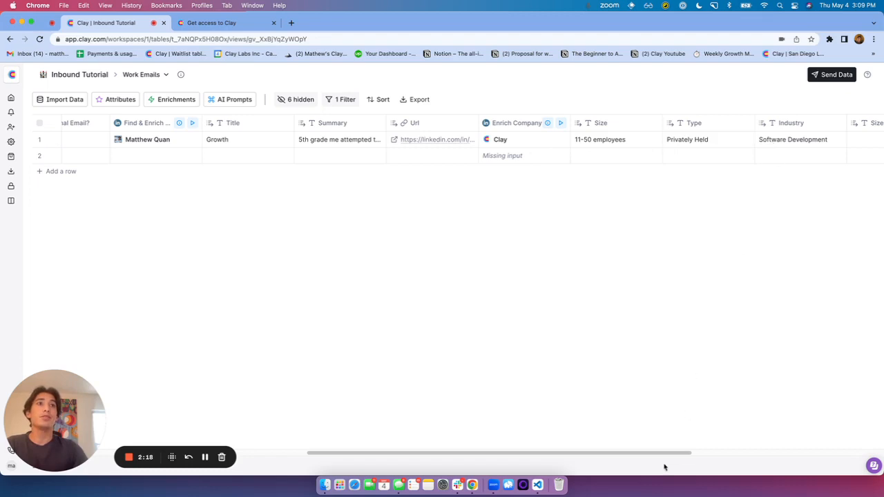
drag(670, 454, 411, 406)
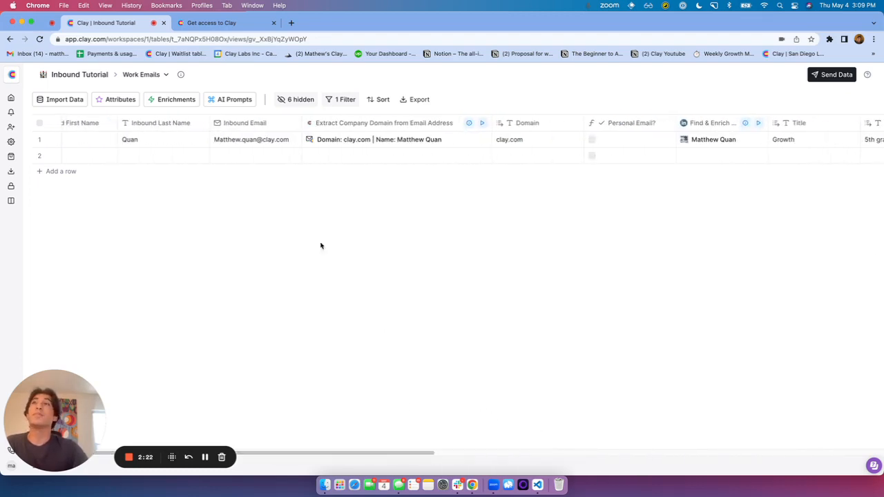
Show the Personal Email view's three gmail.com leads and open Enrich Person's settings, which use Inbound Email
click(141, 74)
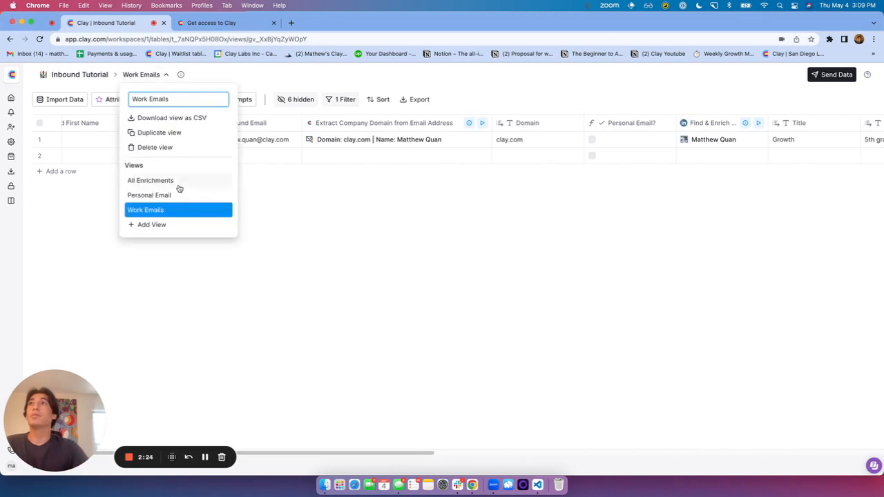
click(149, 196)
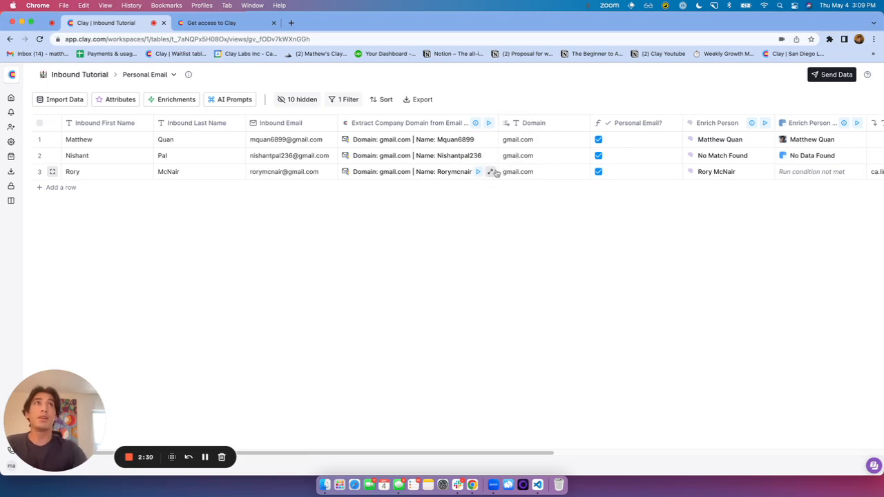
drag(530, 450, 629, 440)
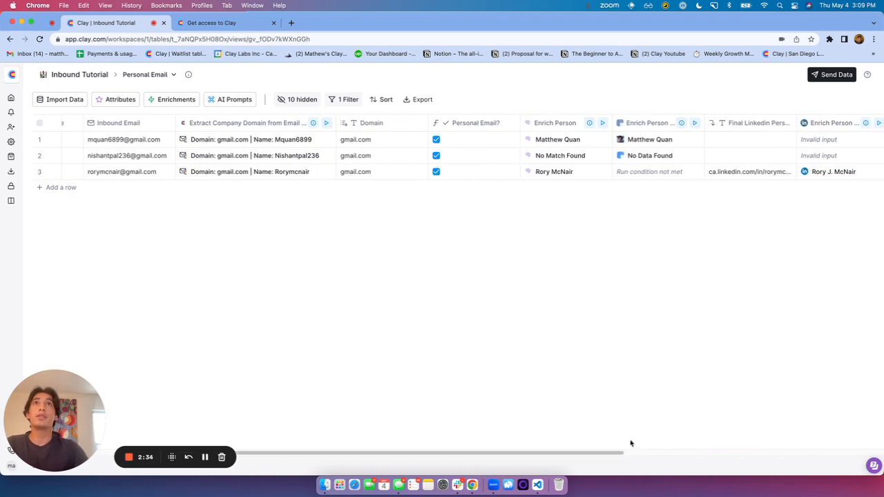
click(562, 128)
click(616, 158)
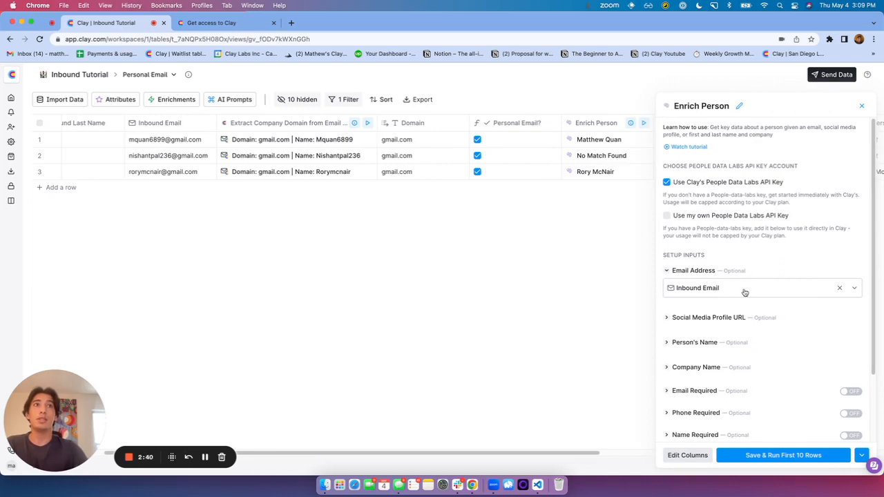
Open the third lead's Enrich Person cell details and browse its Names and Emails entries
click(862, 106)
click(645, 173)
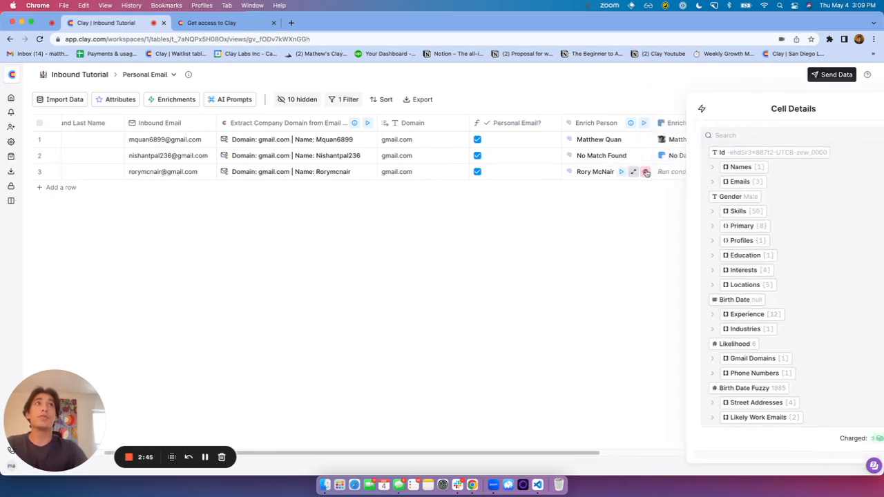
click(681, 167)
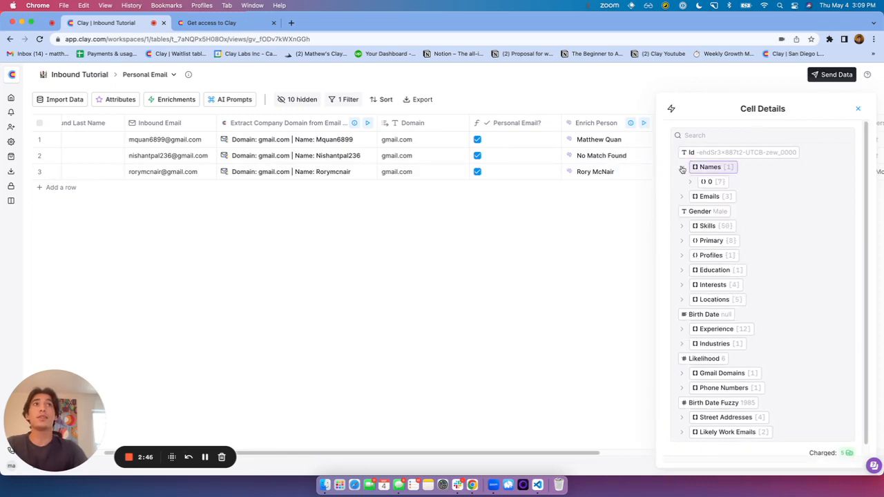
click(690, 181)
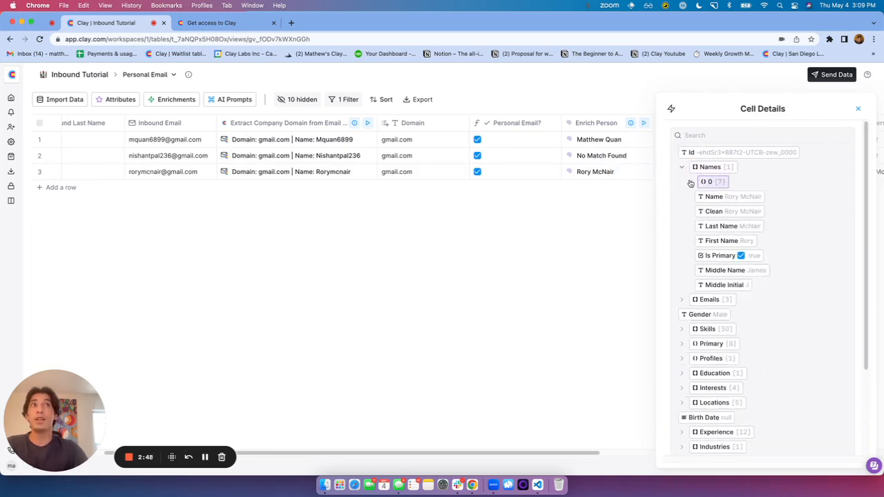
click(690, 182)
click(682, 198)
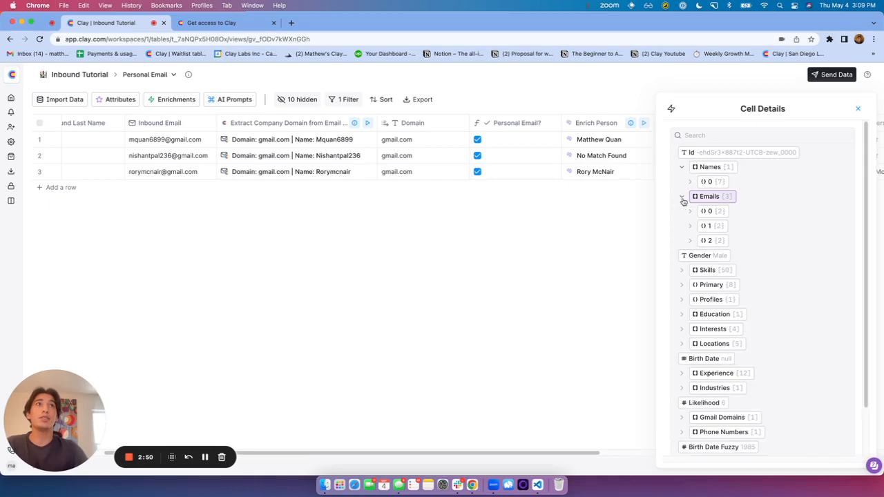
click(683, 199)
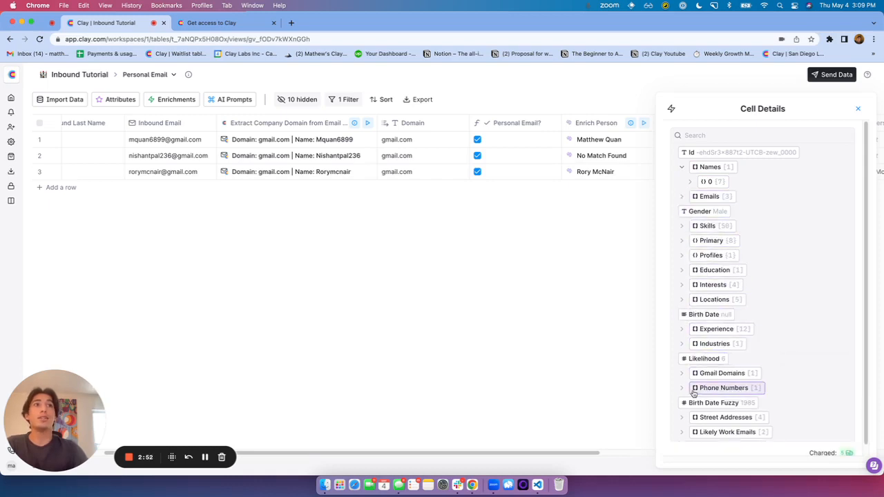
Expand Profiles > Linkedin to see the LinkedIn URL, then close Cell Details
click(683, 255)
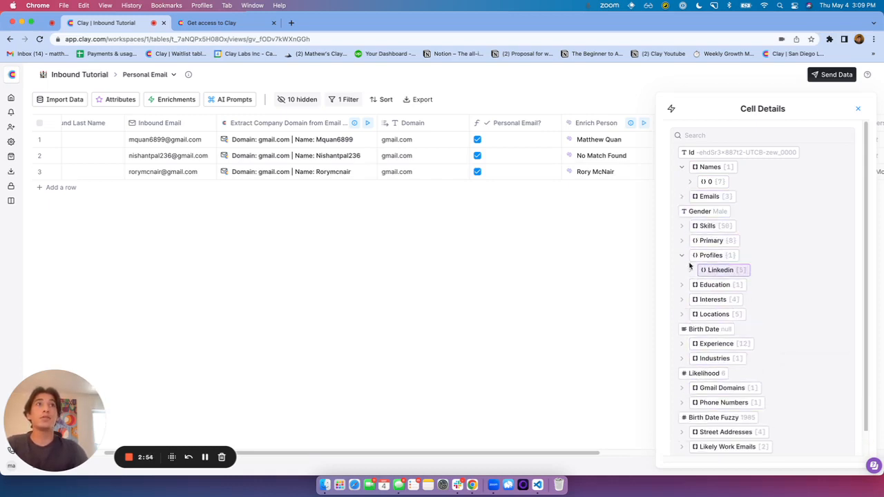
double_click(693, 269)
click(691, 269)
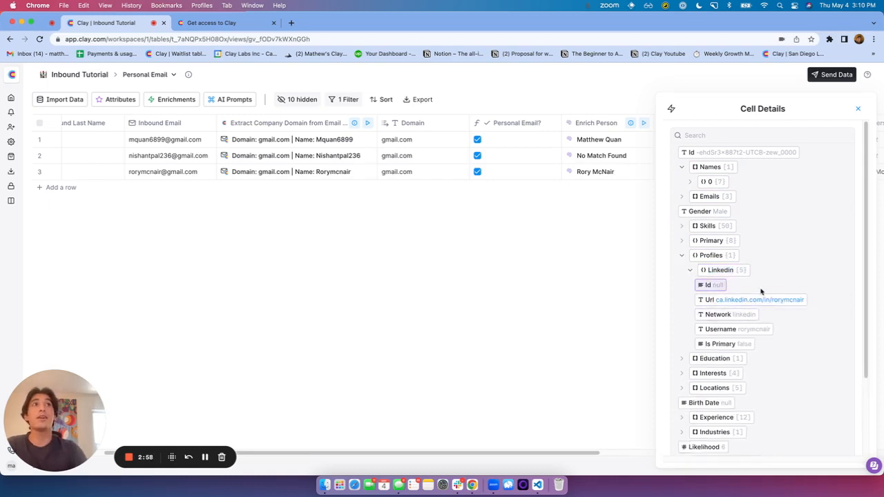
click(860, 109)
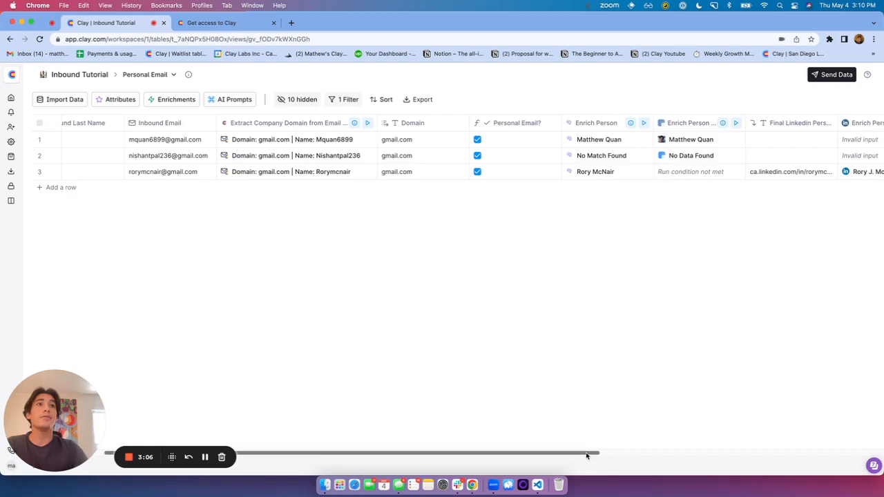
drag(592, 455, 694, 453)
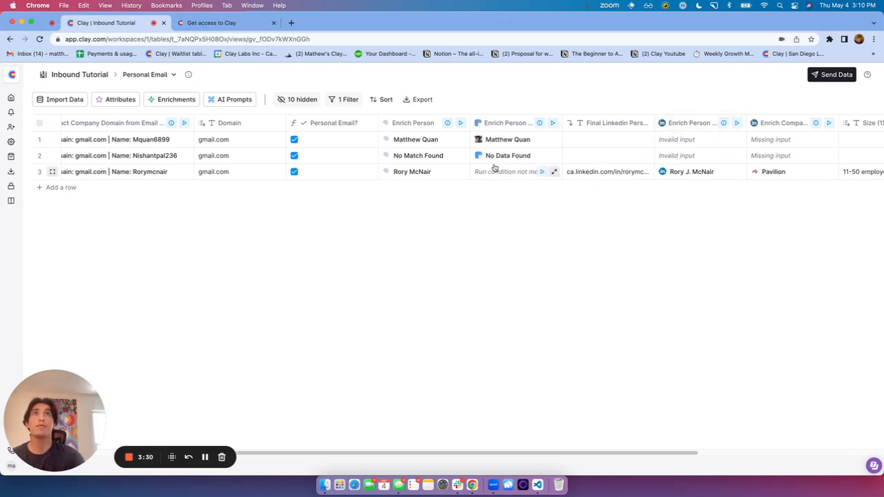
drag(621, 454, 715, 453)
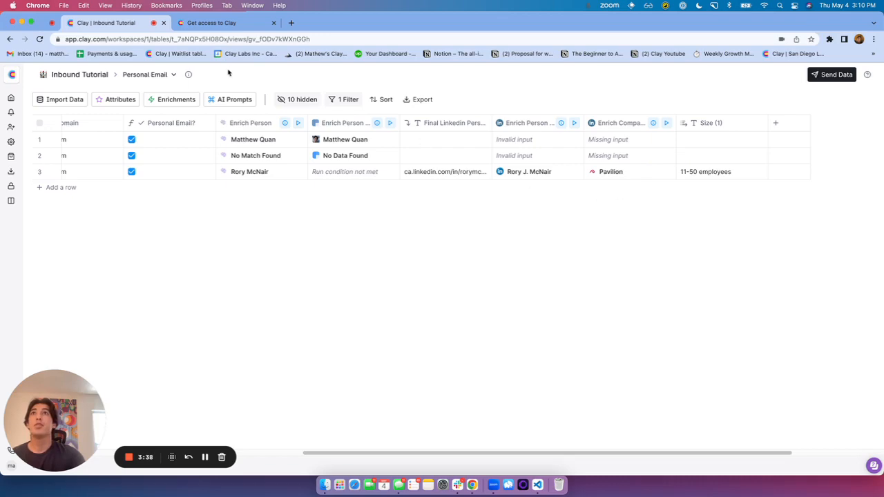
Open the Inbound Tutorial table's address in a second browser tab
double_click(237, 40)
key(super+c)
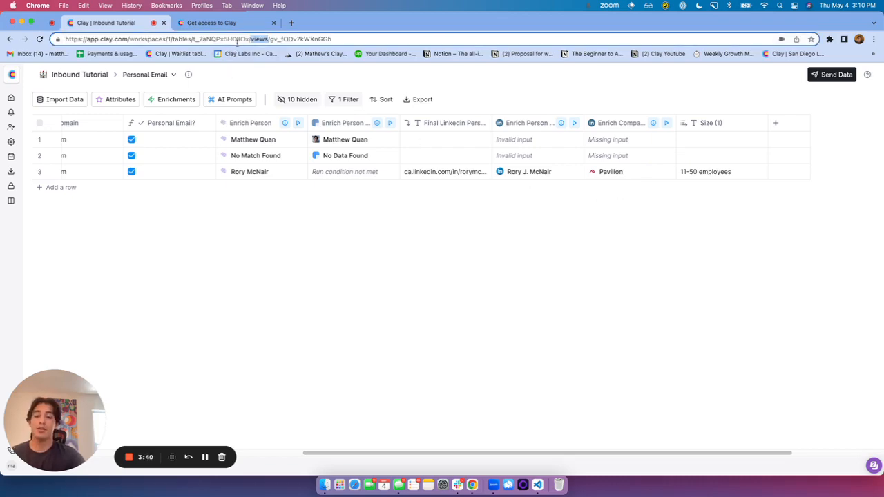
key(super+t)
key(super+v)
key(Return)
key(super+1)
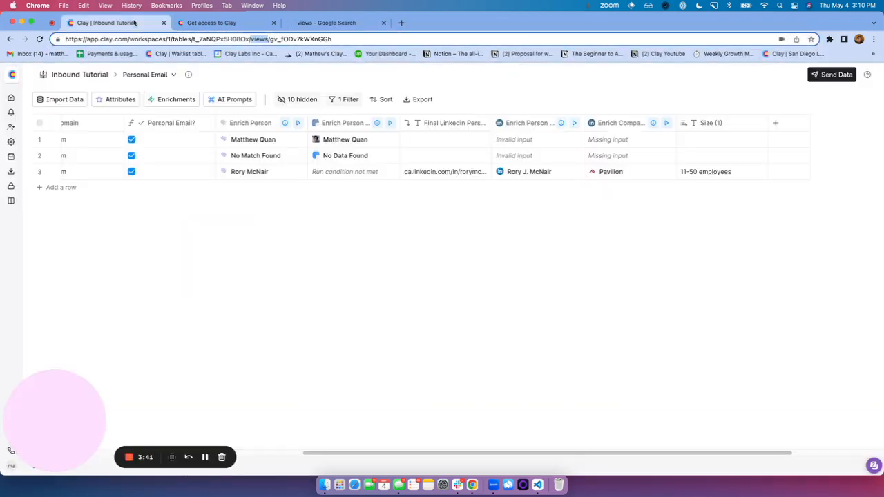
click(239, 39)
key(super+c)
click(331, 23)
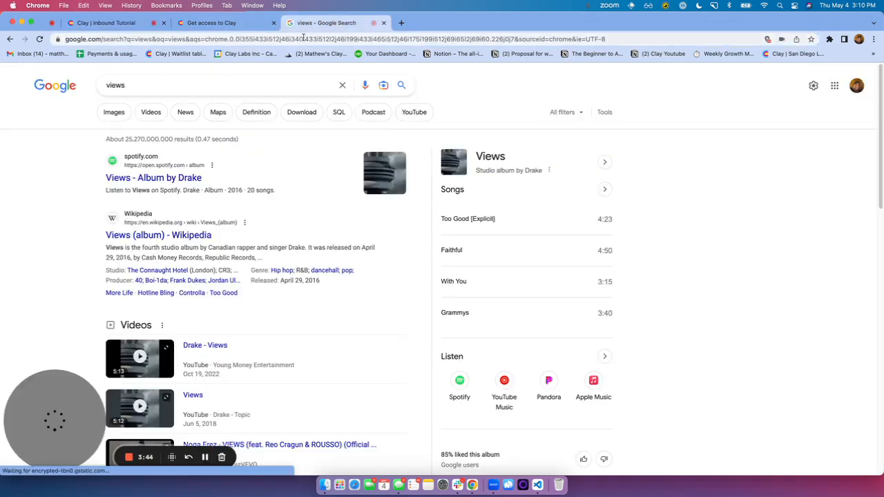
click(304, 40)
key(super+v)
key(Return)
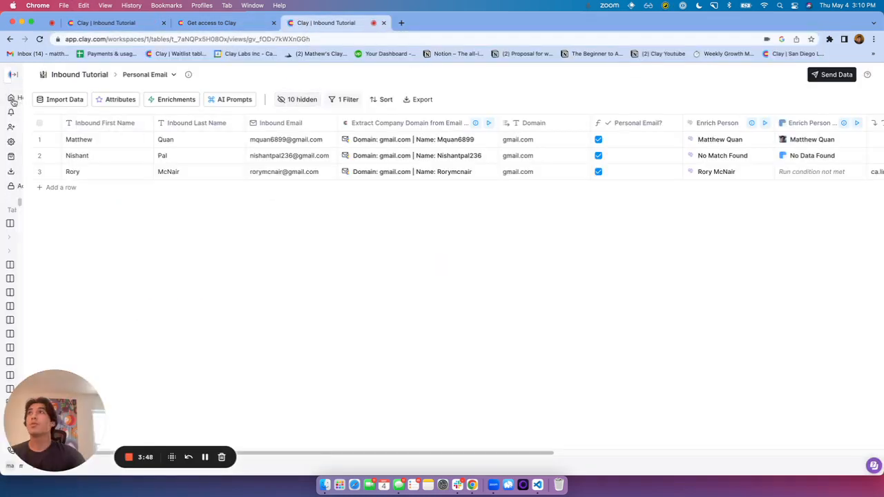
From Home, create a new table via Enrich Existing > Start from a Blank Table
click(11, 98)
click(464, 95)
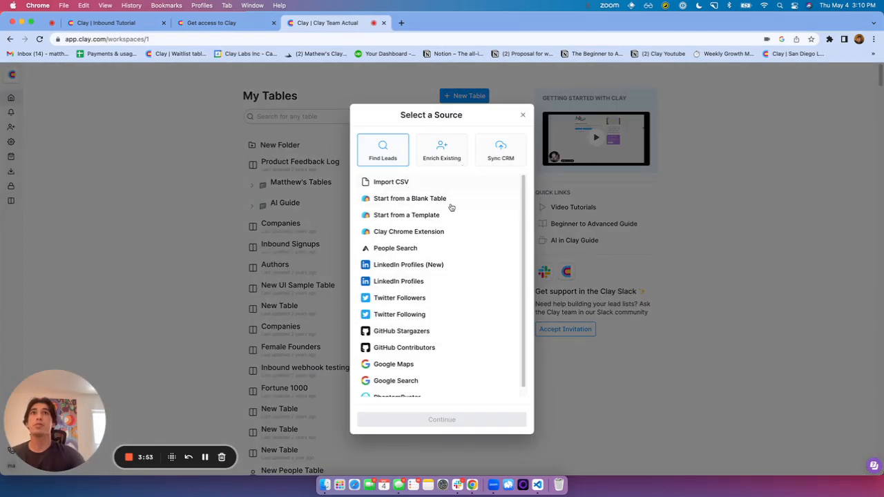
click(448, 147)
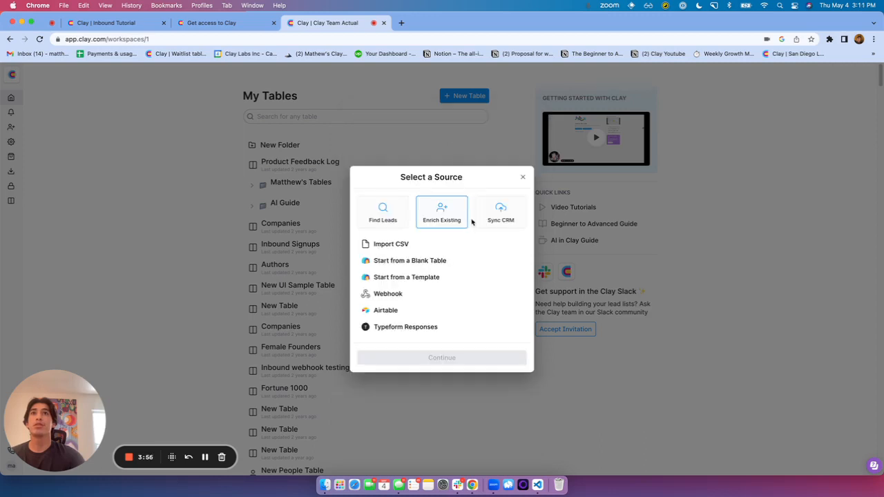
click(456, 261)
click(488, 359)
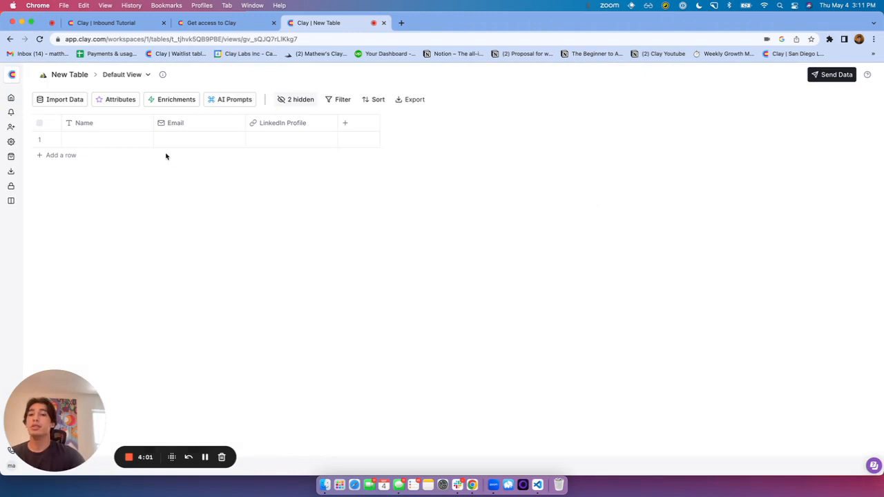
Rename the Name column to First Name and set the Email column's data type to Text
click(135, 125)
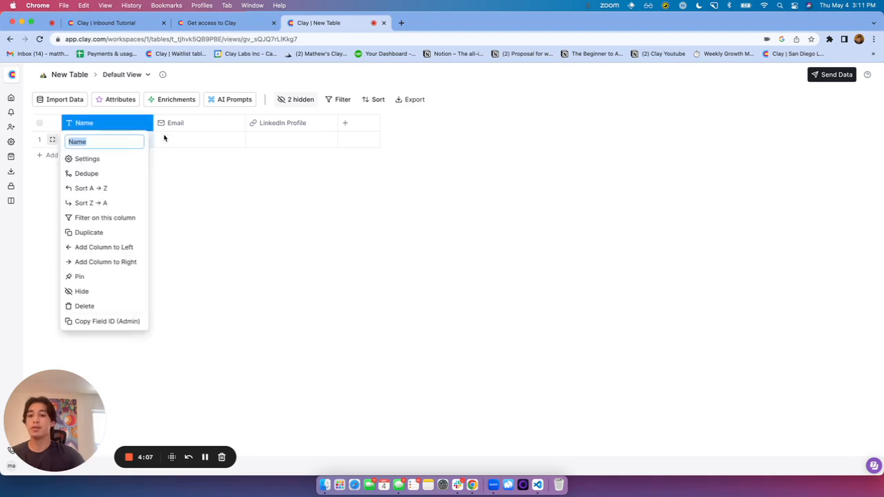
text(Fis)
text(st N)
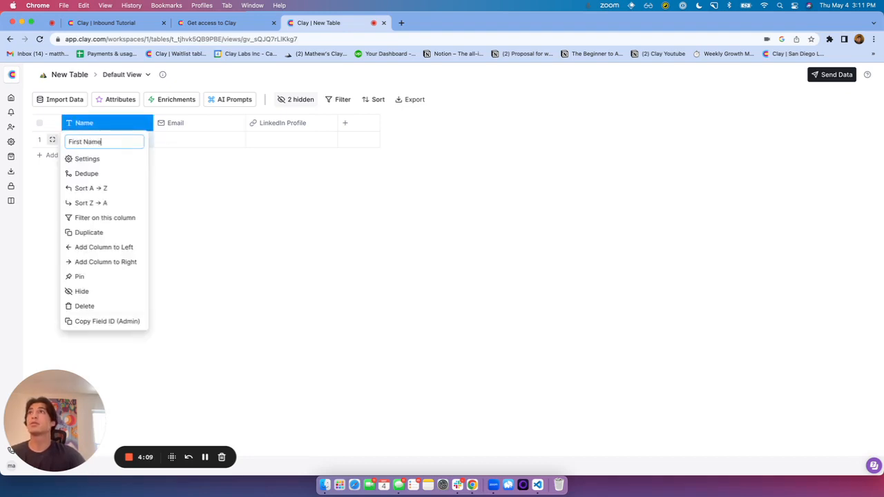
text(ame)
click(205, 129)
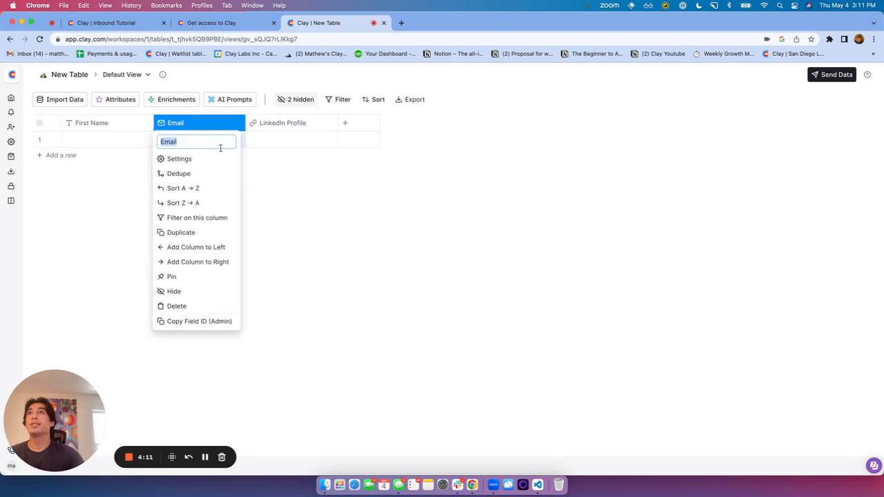
click(217, 158)
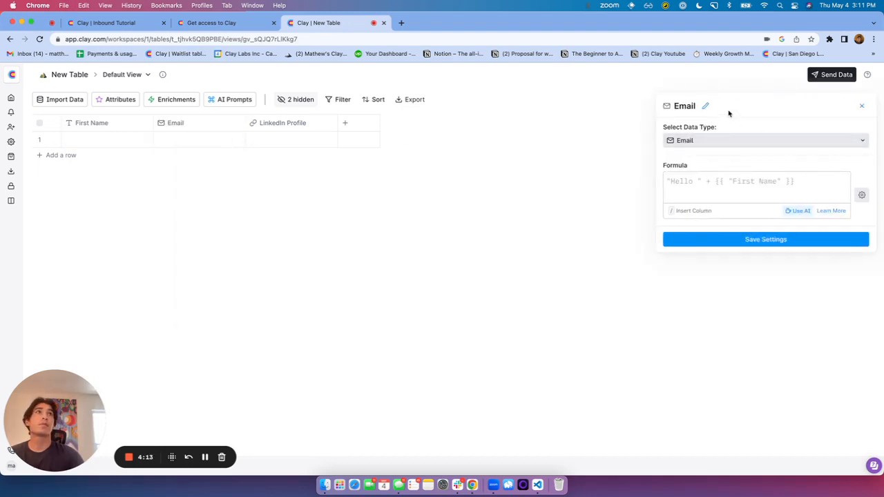
click(707, 106)
key(super+v)
click(720, 144)
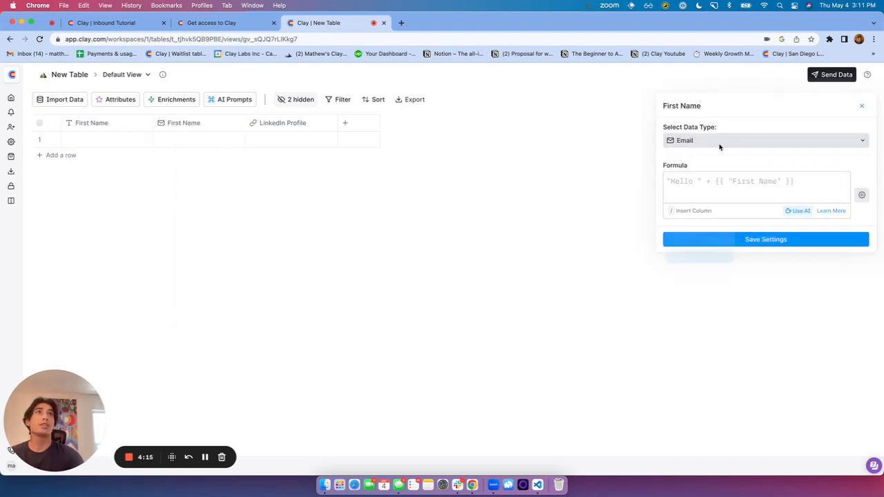
click(701, 187)
click(774, 239)
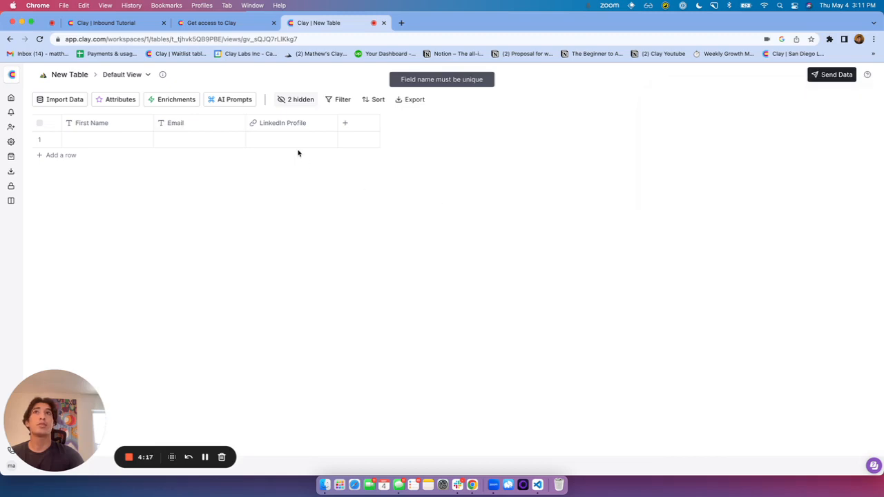
Rename LinkedIn Profile to Inbound Email and set its data type to Email
click(288, 123)
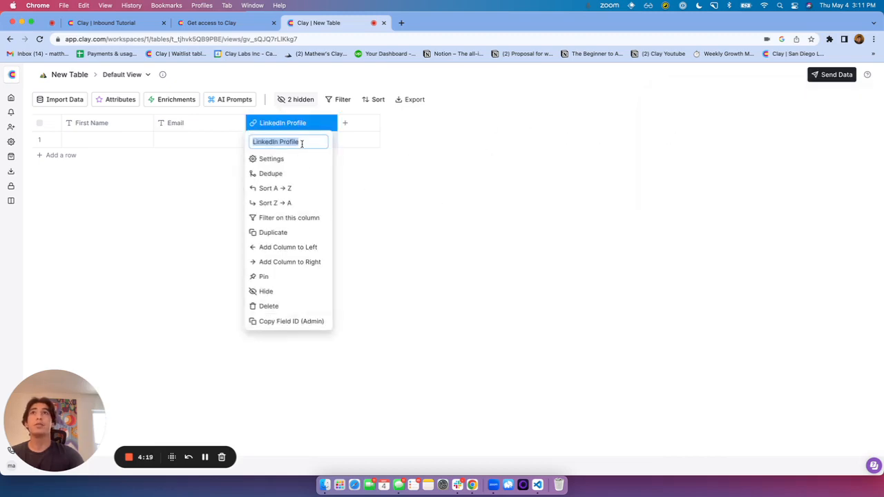
text(Email)
key(super+a)
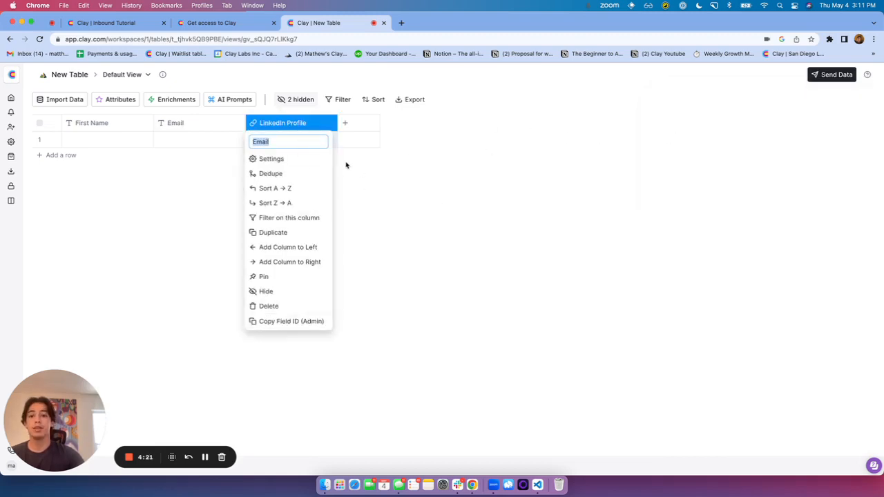
text(Inbound)
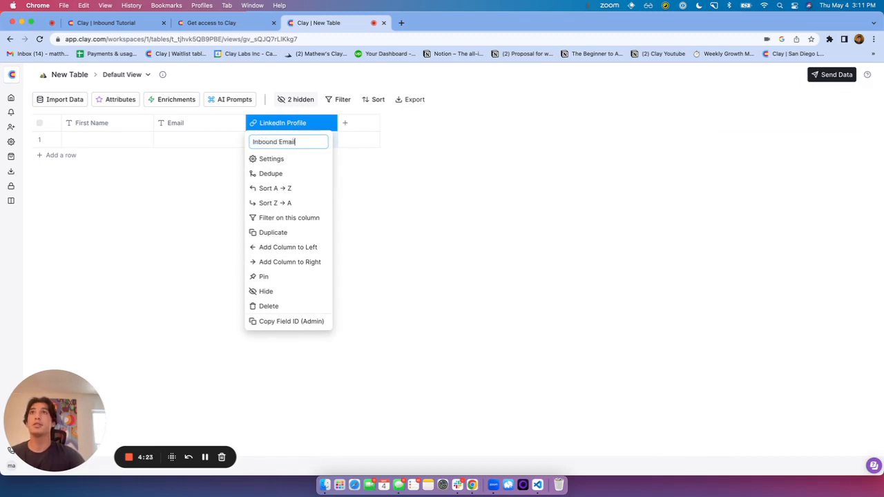
key(Return)
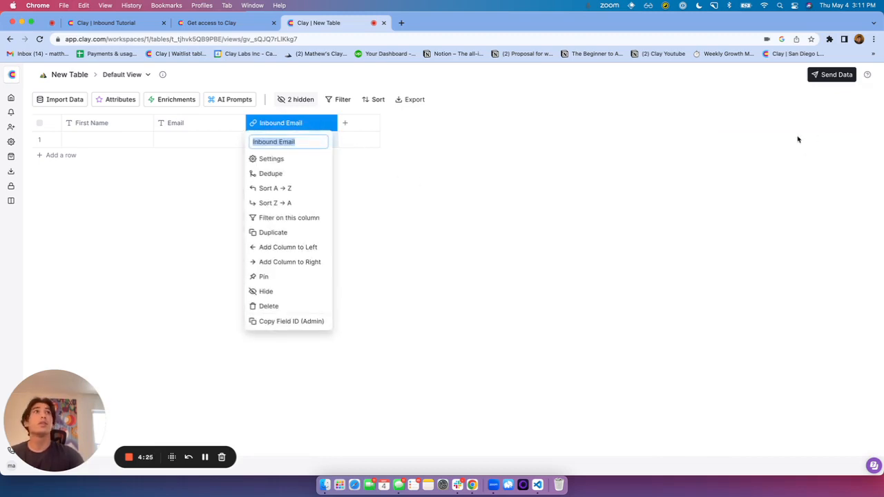
click(290, 159)
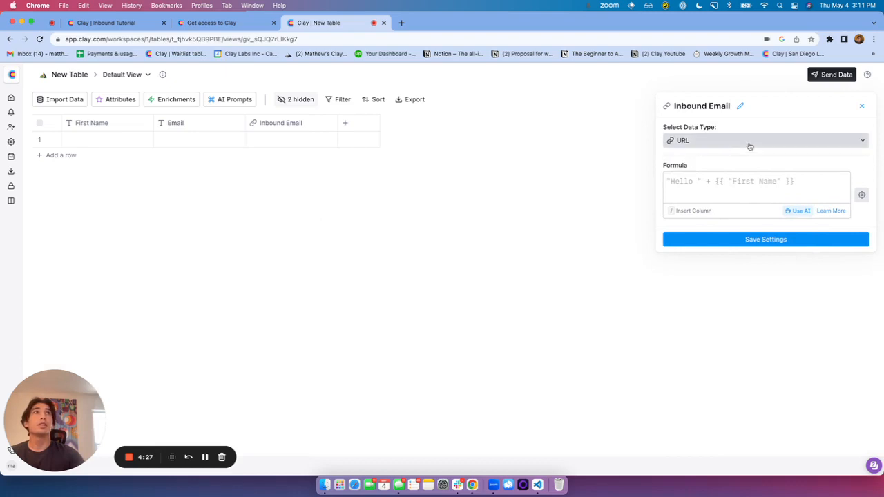
click(749, 146)
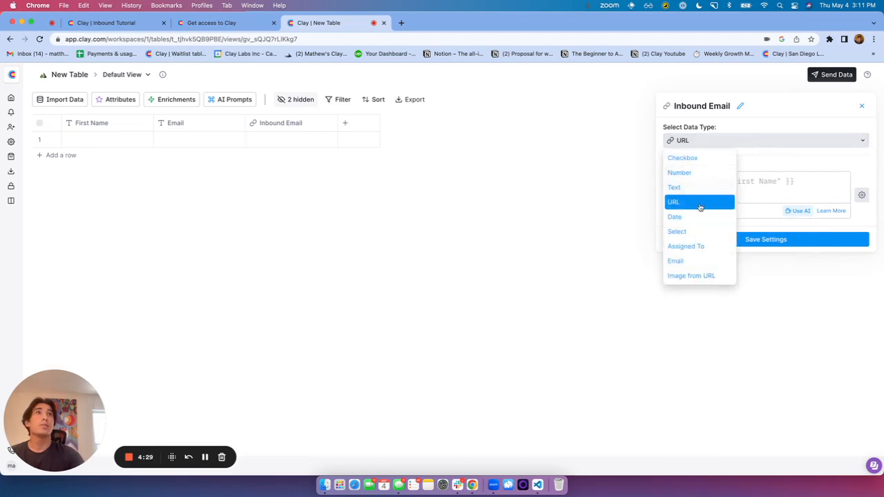
click(681, 261)
click(751, 240)
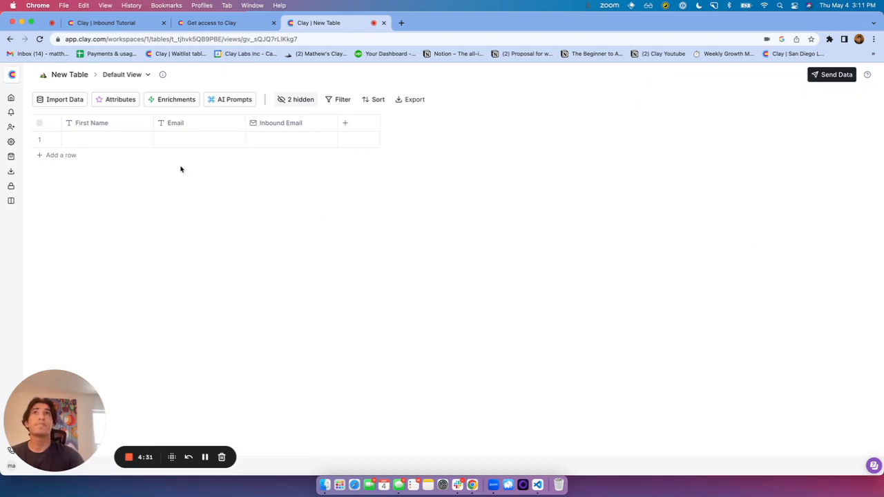
click(78, 139)
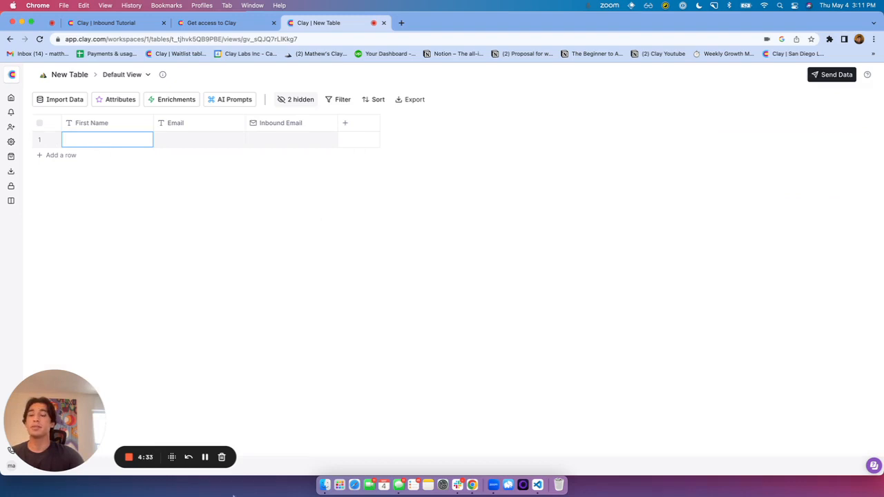
Paste four leads' first names, surnames and inbound emails, then show the Enrich Data panel
click(206, 457)
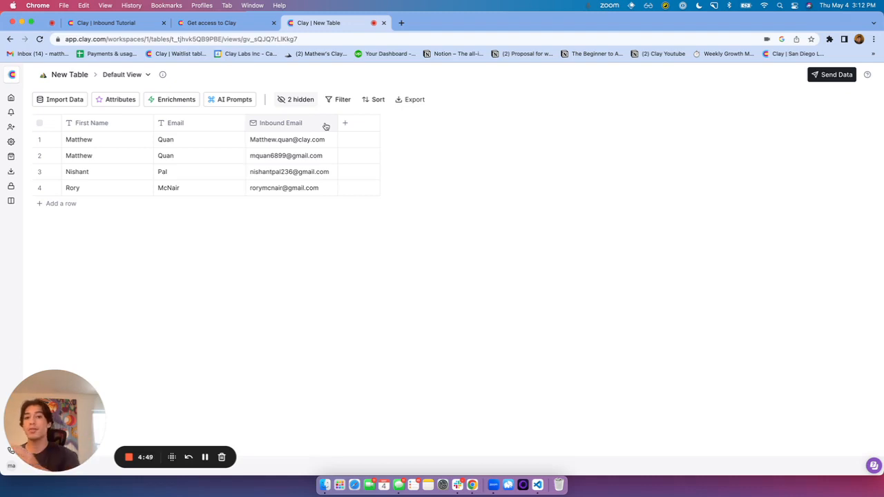
click(183, 100)
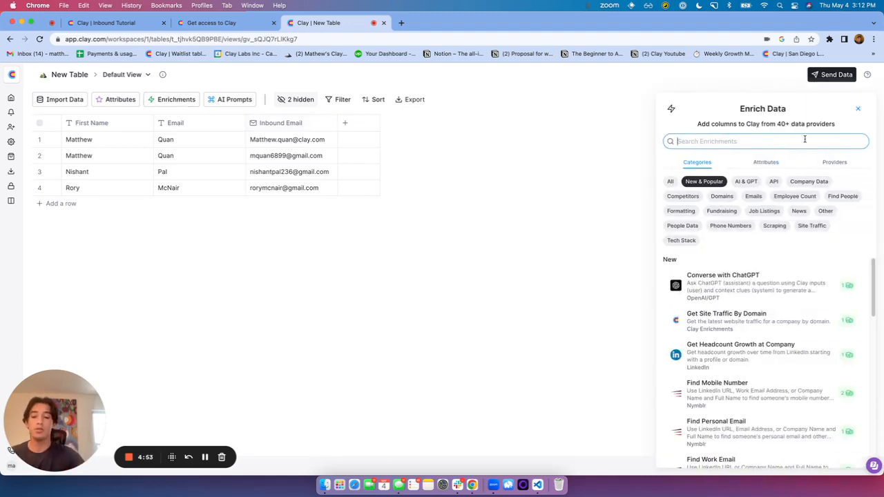
Add Extract Company Domain from Email Address on Inbound Email and run it on all four rows
text(domain)
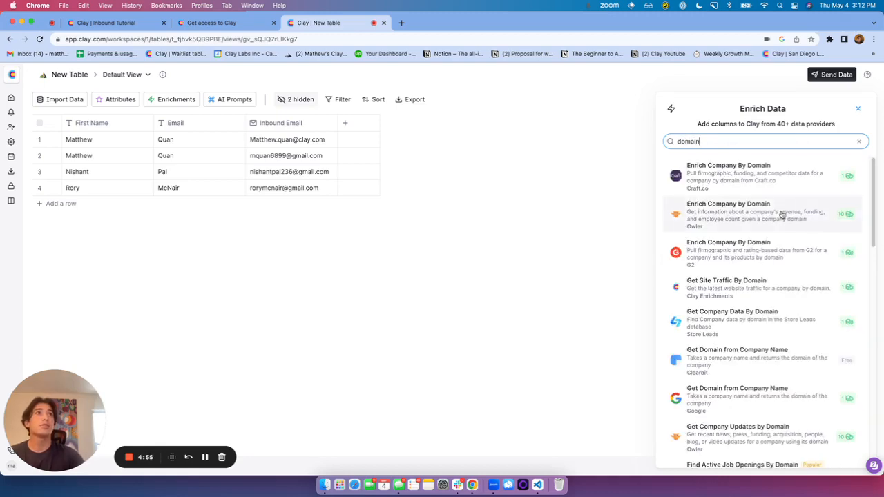
scroll(783, 215, down, 5)
scroll(783, 221, down, 4)
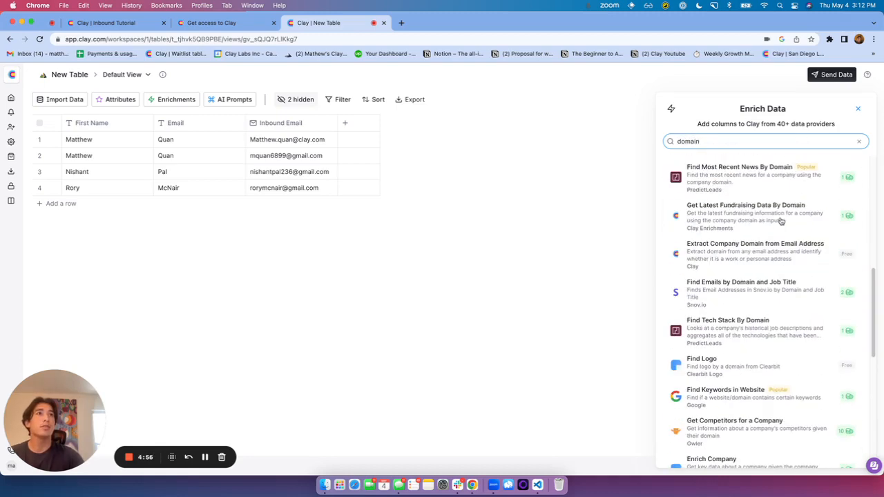
click(749, 254)
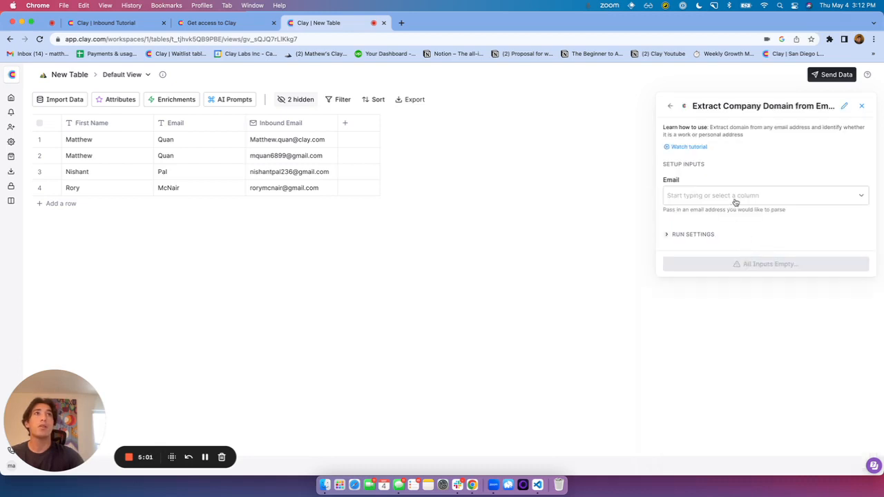
click(736, 200)
click(728, 233)
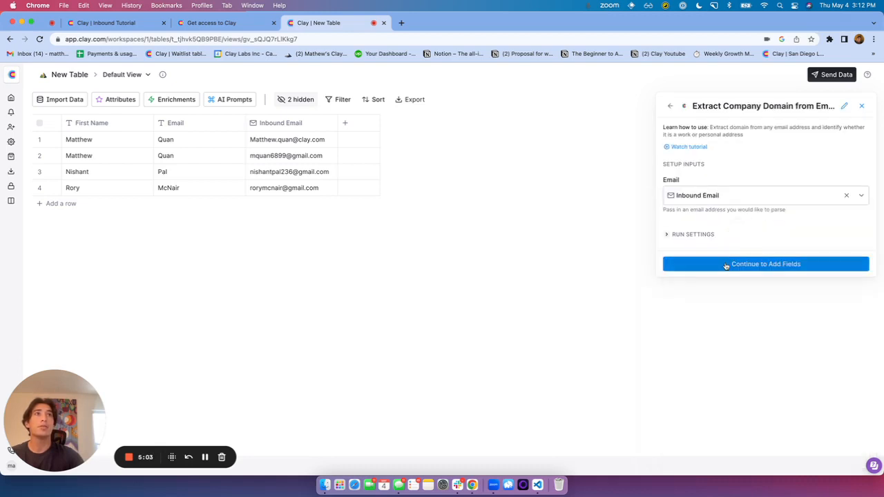
click(726, 266)
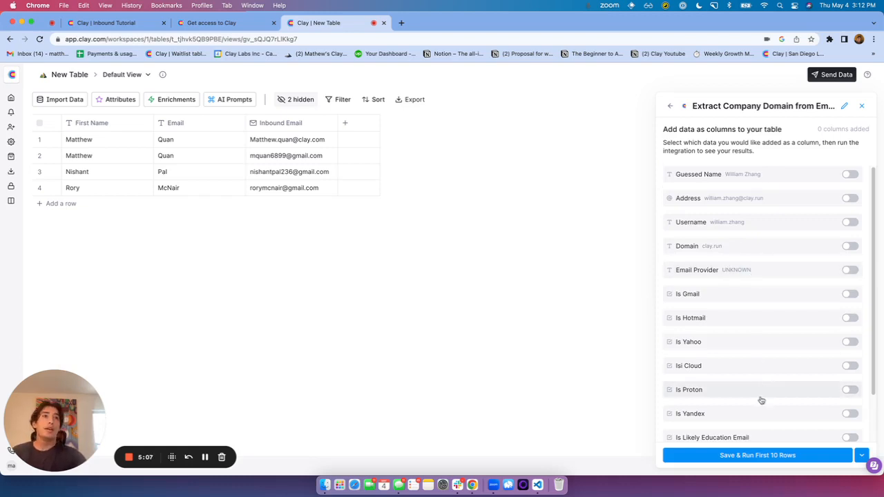
click(765, 457)
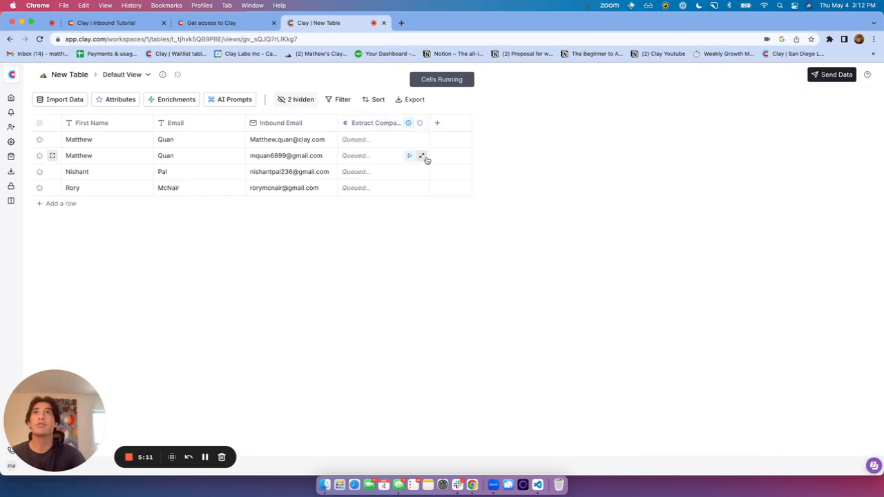
drag(427, 123, 515, 122)
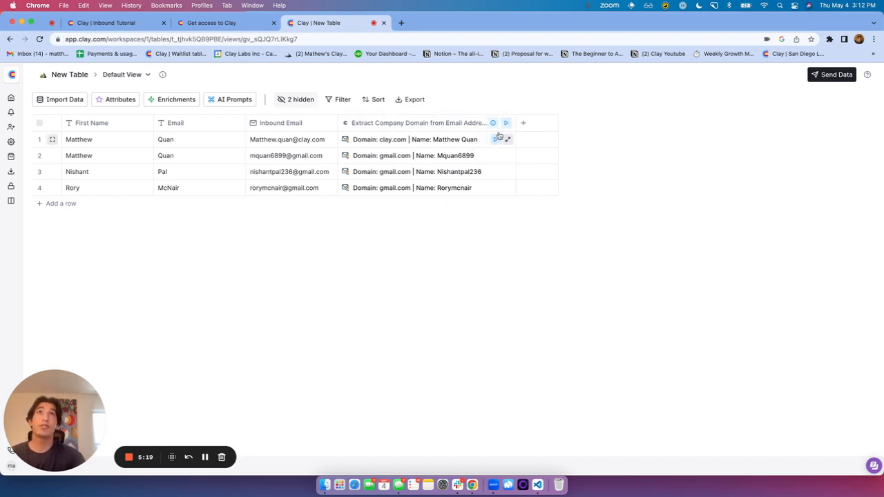
click(526, 123)
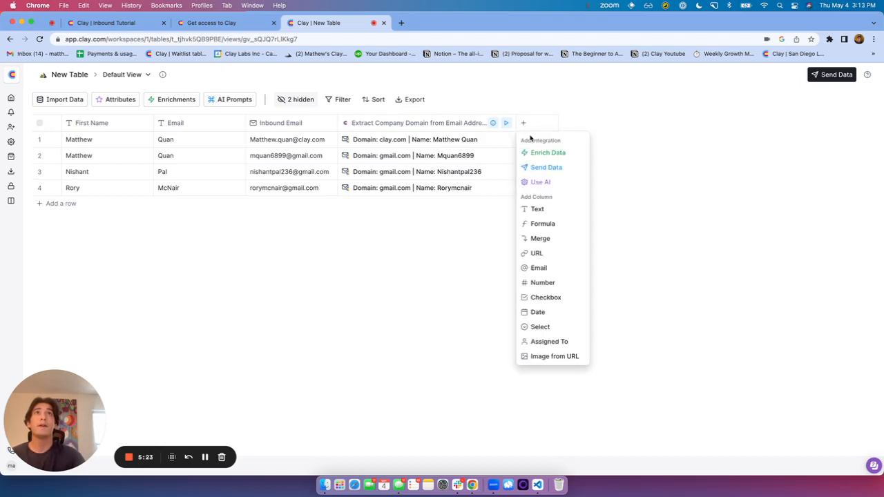
Add an AI formula column and begin a prompt stating which conditions must be true
click(536, 224)
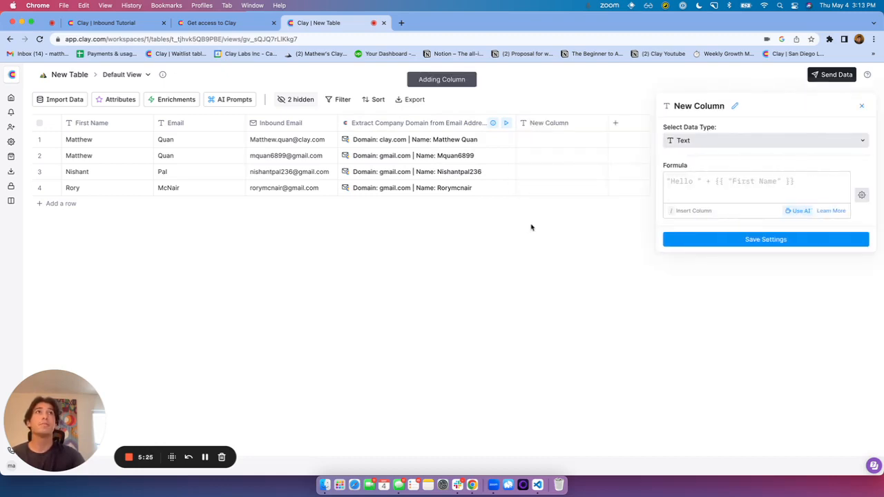
click(801, 211)
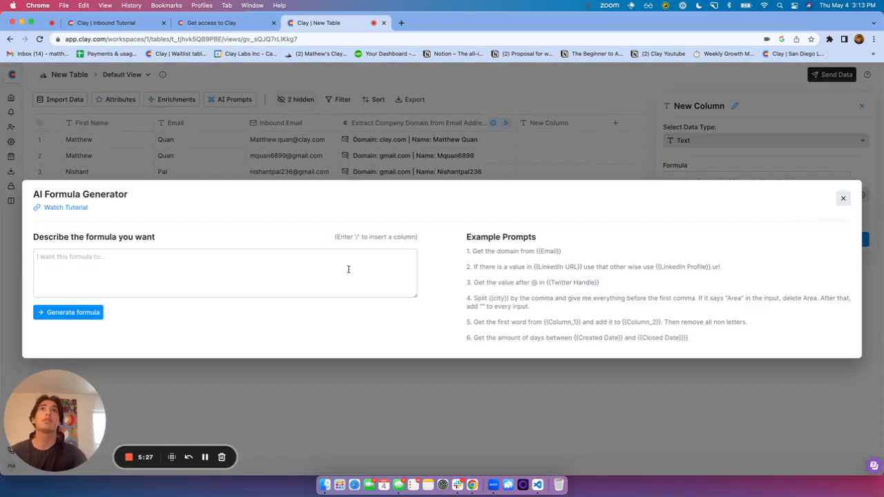
click(308, 280)
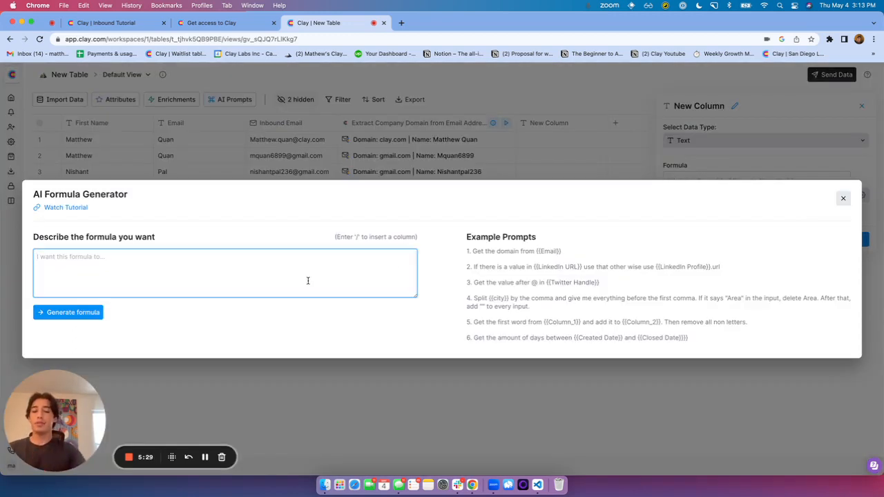
text(Only check this box if one of the following cond)
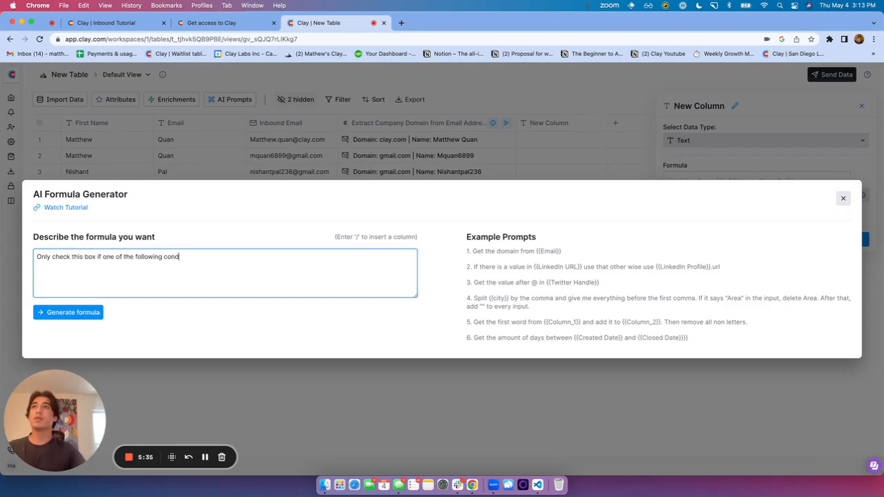
text(itions are true)
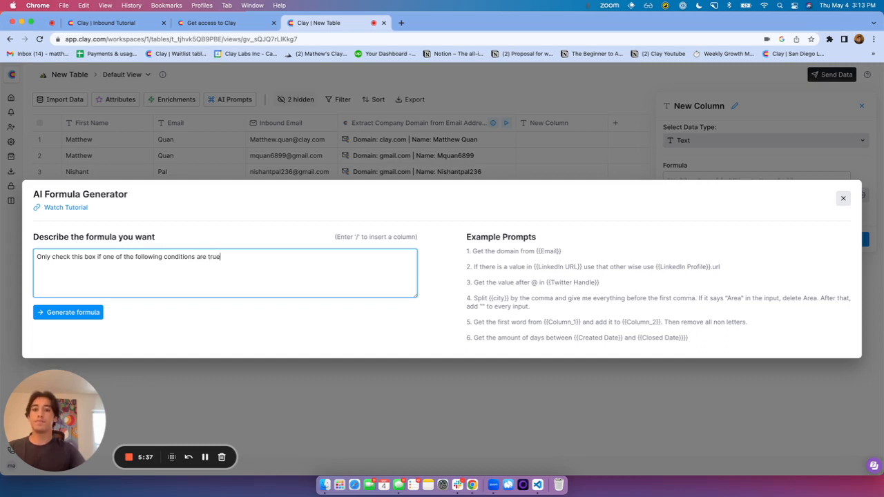
text(:)
key(Return)
text(/)
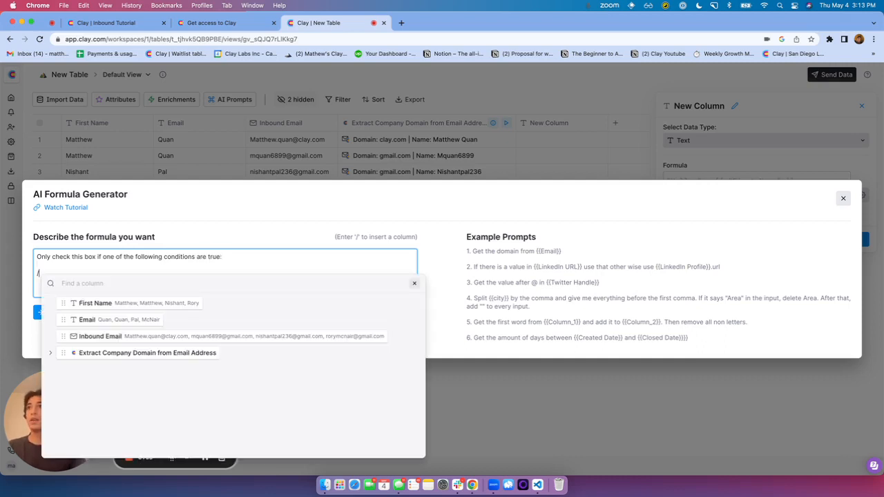
key(BackSpace)
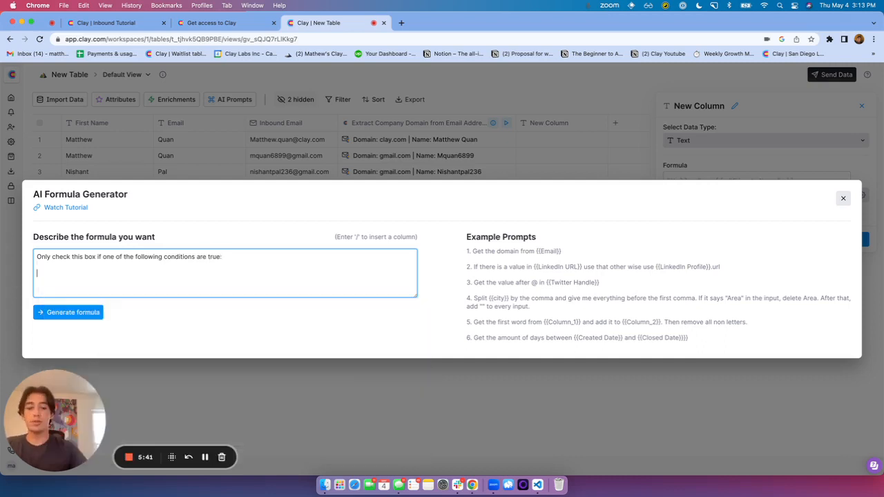
text(/)
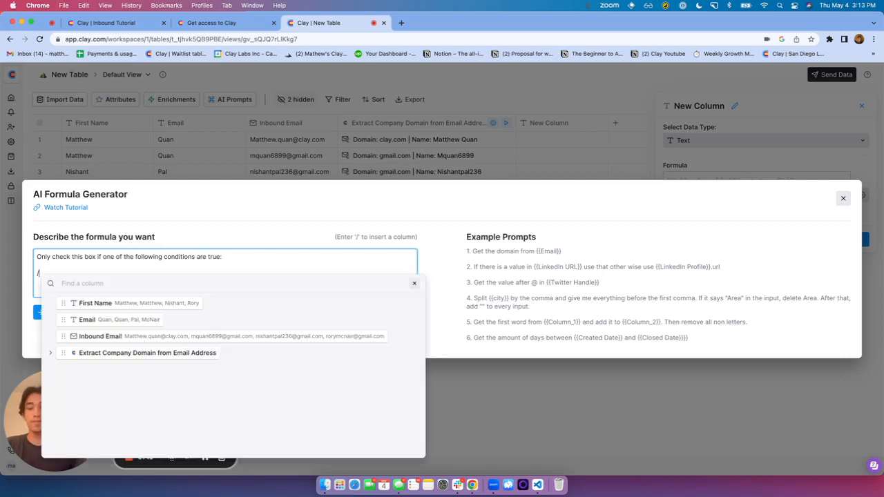
Insert the isGmail field as the first condition in the prompt
click(51, 354)
scroll(128, 377, down, 1)
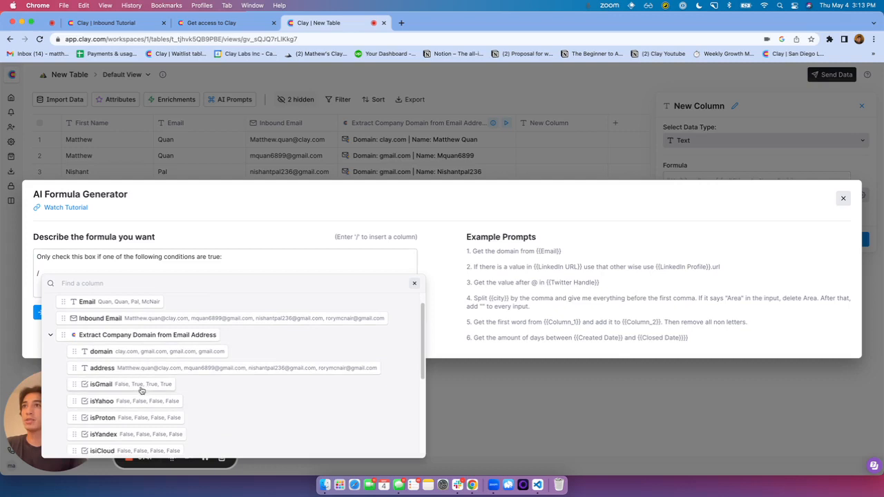
click(142, 388)
click(257, 272)
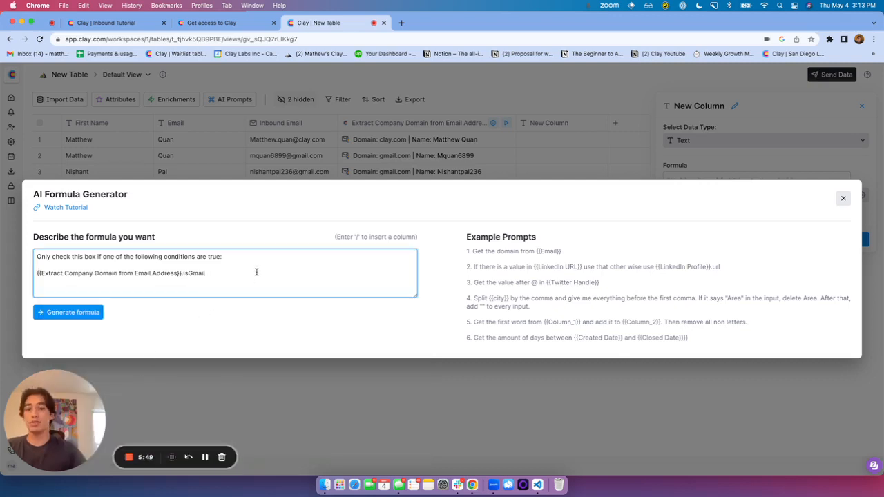
text(/)
key(BackSpace)
key(BackSpace)
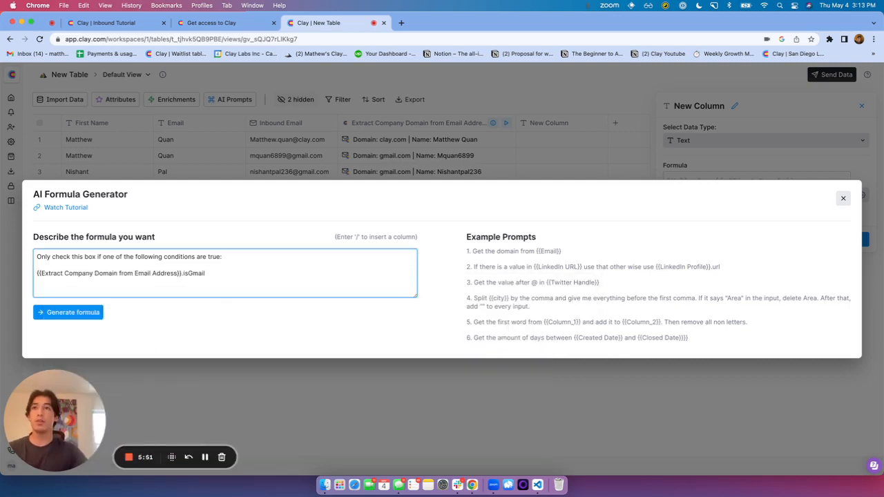
key(Return)
text(/)
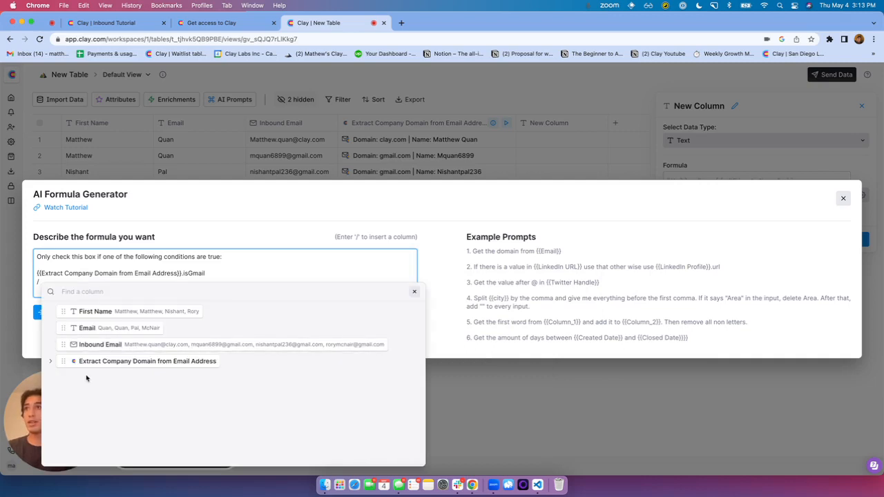
Add isYahoo and isProton as further conditions in the prompt
click(91, 362)
scroll(103, 388, down, 1)
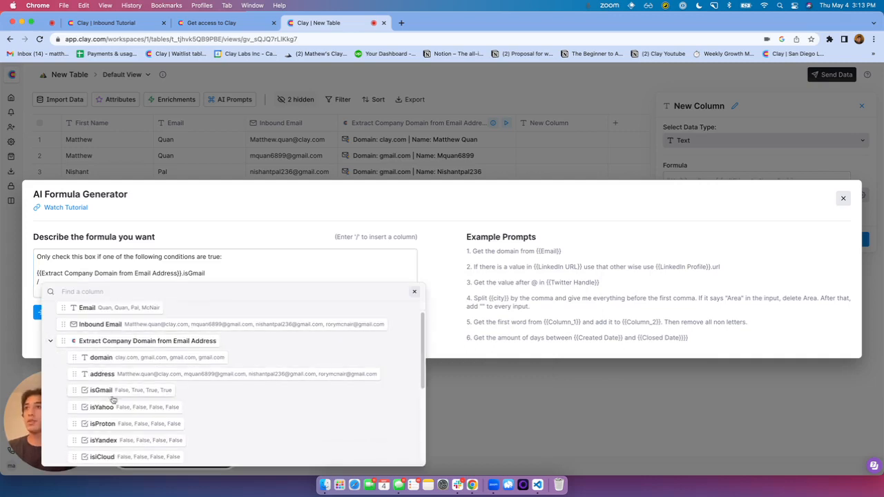
click(104, 406)
click(270, 276)
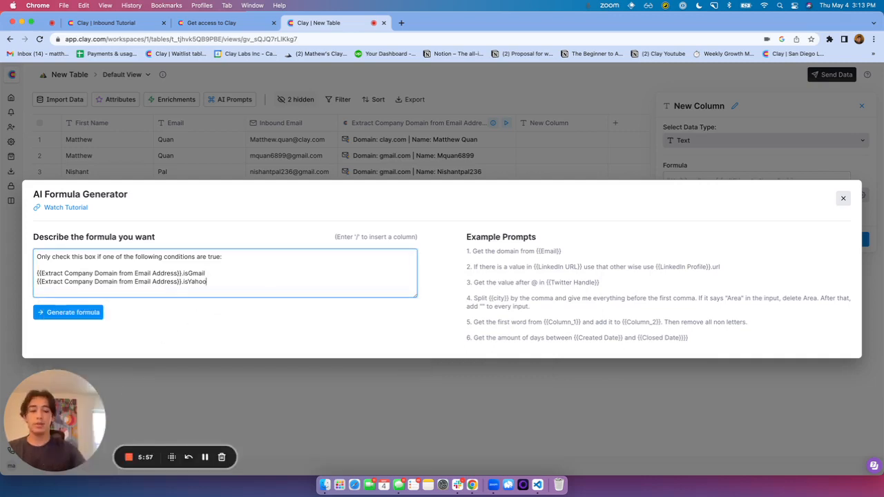
key(Return)
text(/)
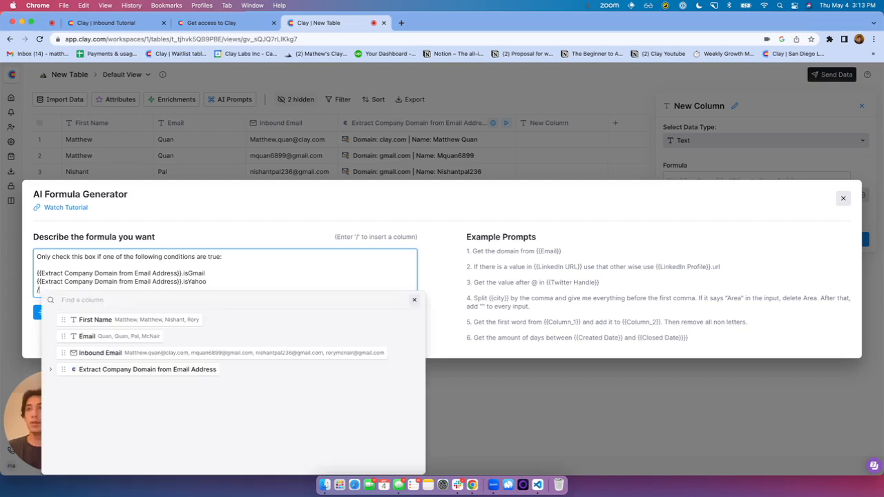
click(108, 369)
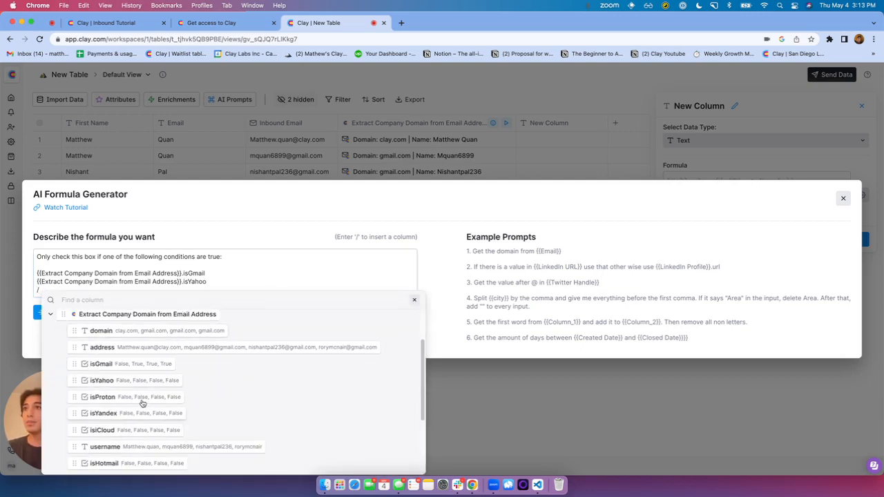
click(142, 400)
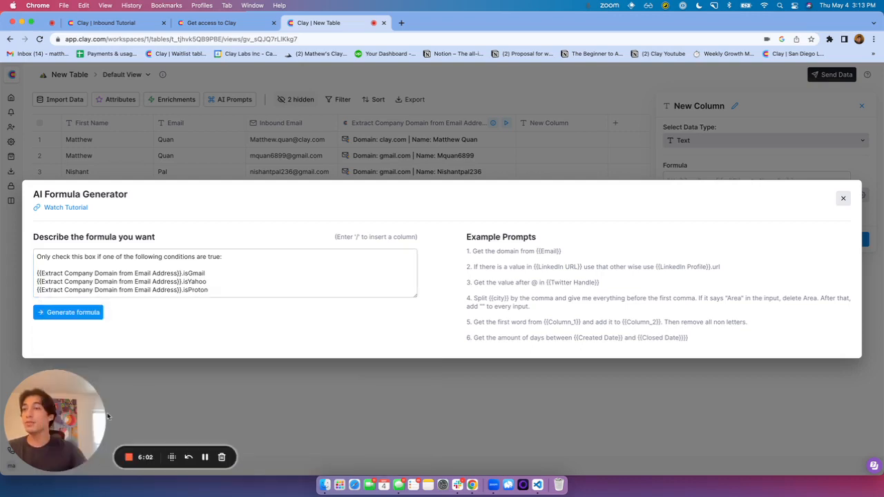
Change 'one' to 'any' in the prompt's first line and generate the formula
click(205, 458)
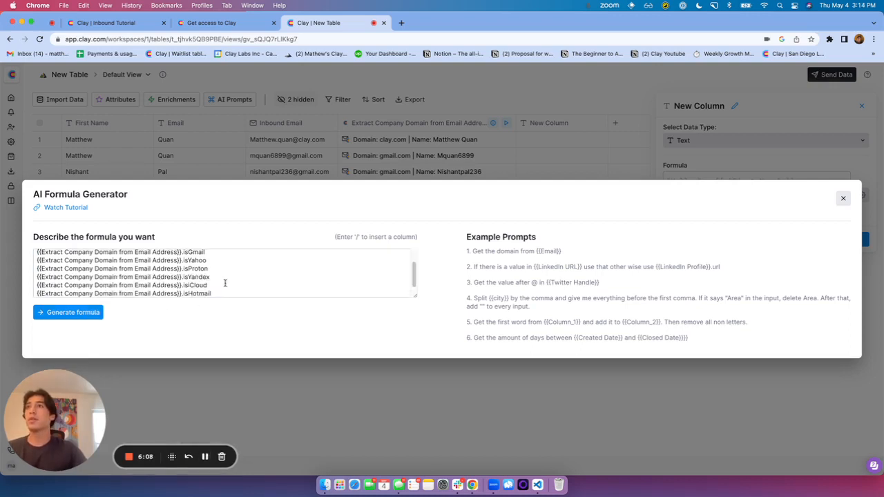
scroll(225, 282, up, 2)
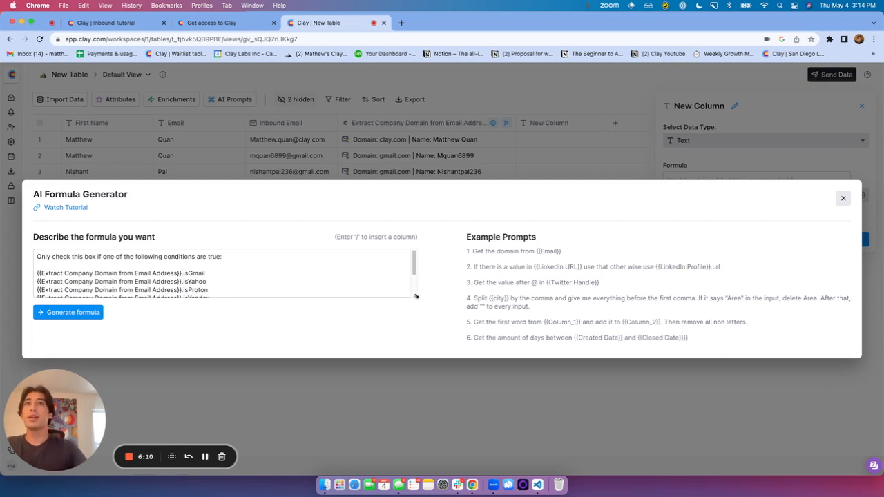
drag(414, 295, 410, 334)
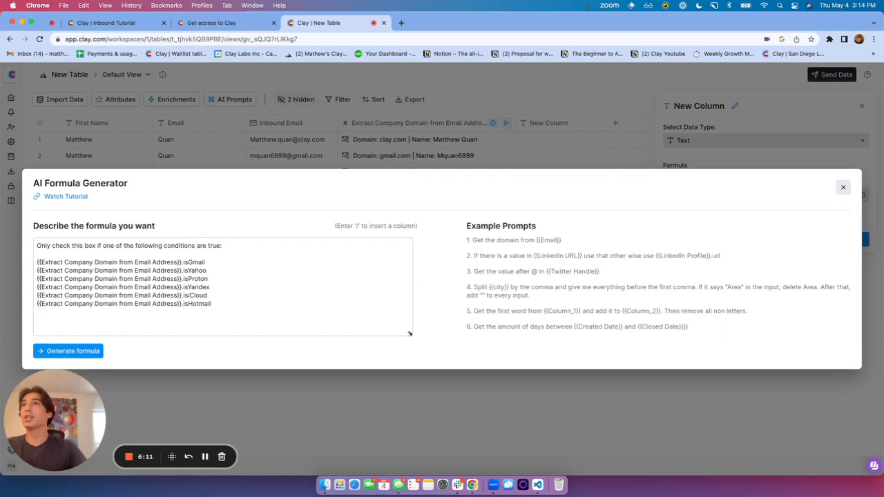
double_click(105, 246)
text(an)
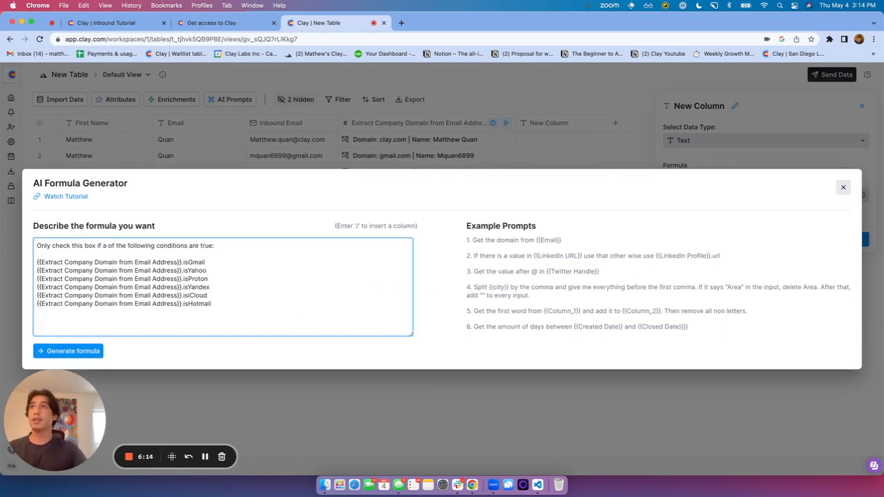
text(y)
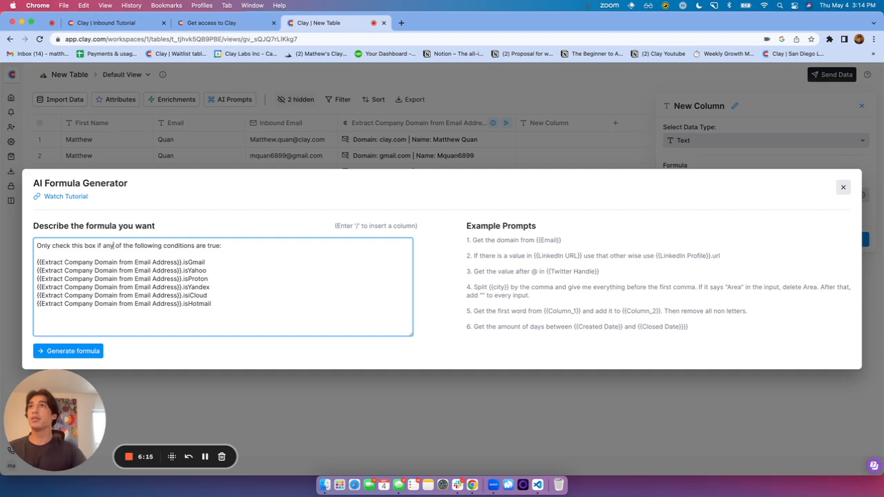
click(73, 350)
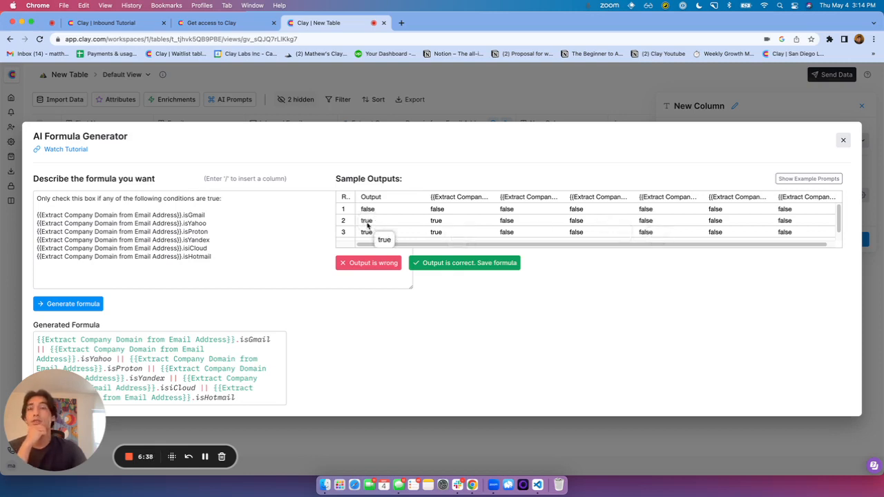
Save the generated OR formula, accepting sample outputs false, true, true
click(457, 264)
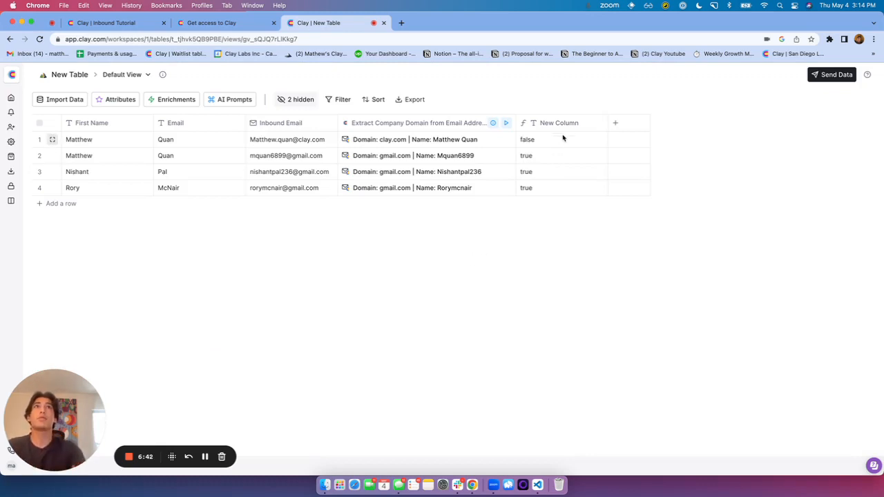
Change the new formula column's data type to Checkbox and save its settings
click(567, 124)
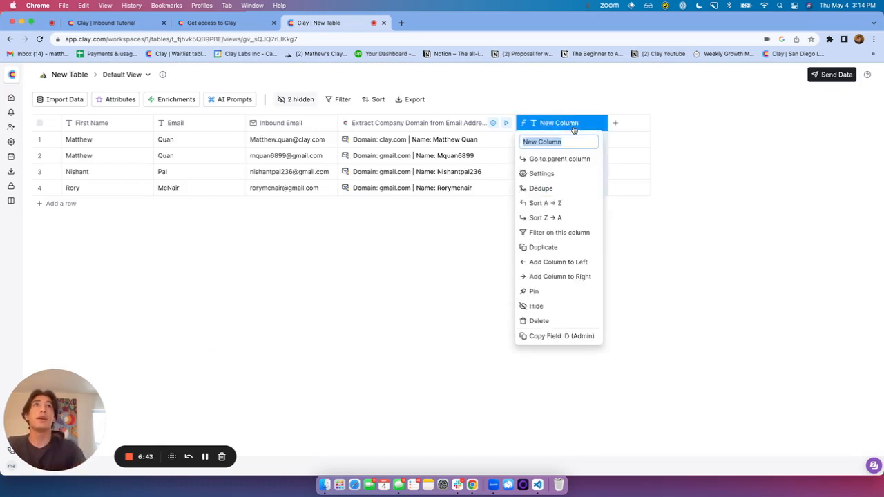
click(544, 173)
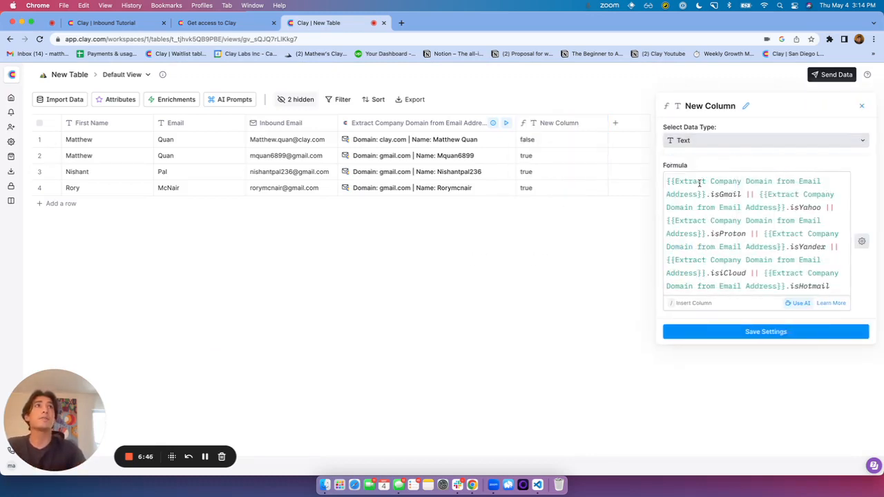
click(699, 141)
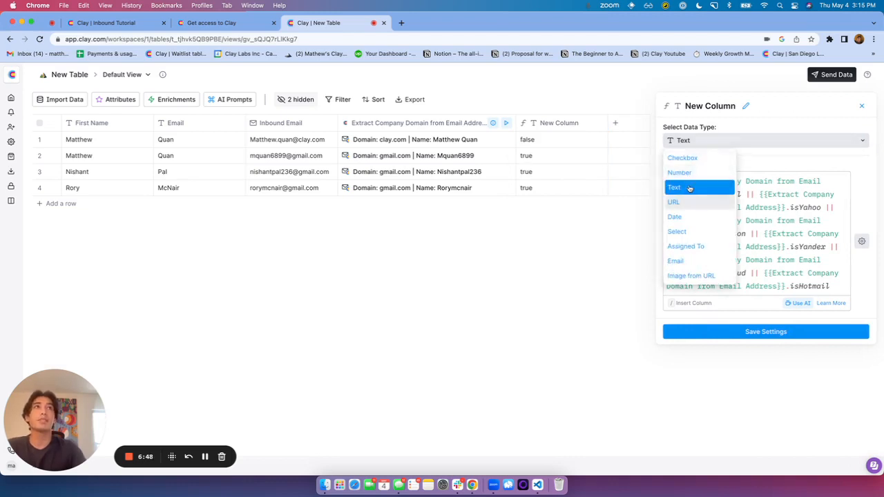
click(696, 159)
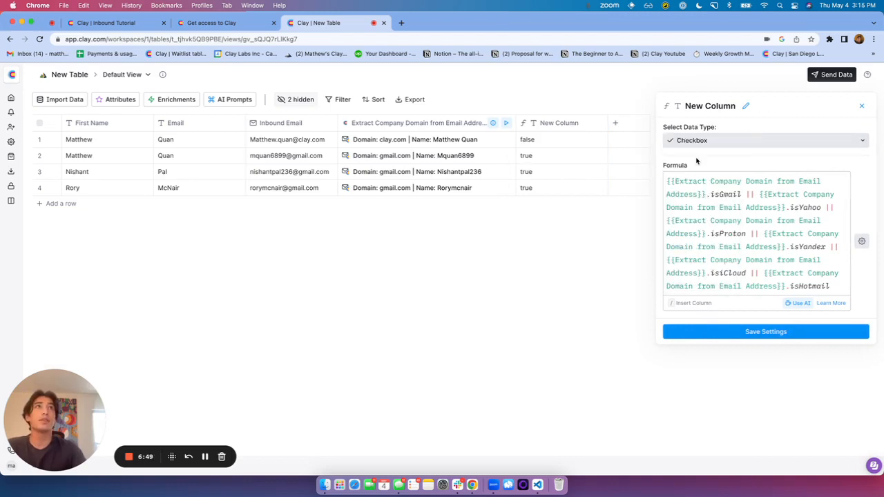
click(747, 335)
click(558, 123)
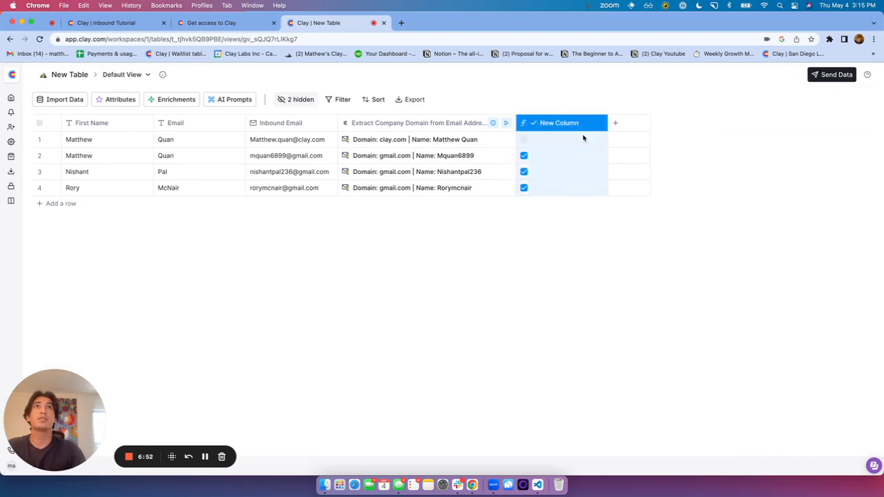
Rename 'New Column' to 'Is personal email?', which is ticked for the three Gmail leads
text(f)
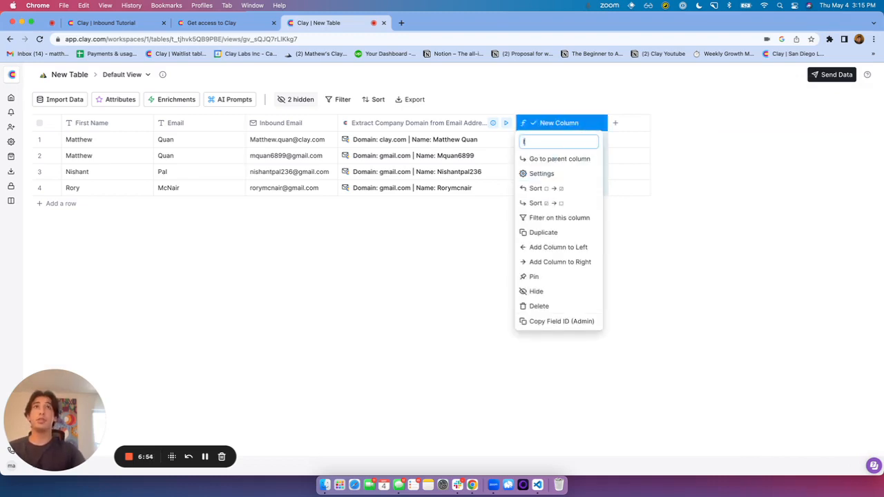
text(s personal email?)
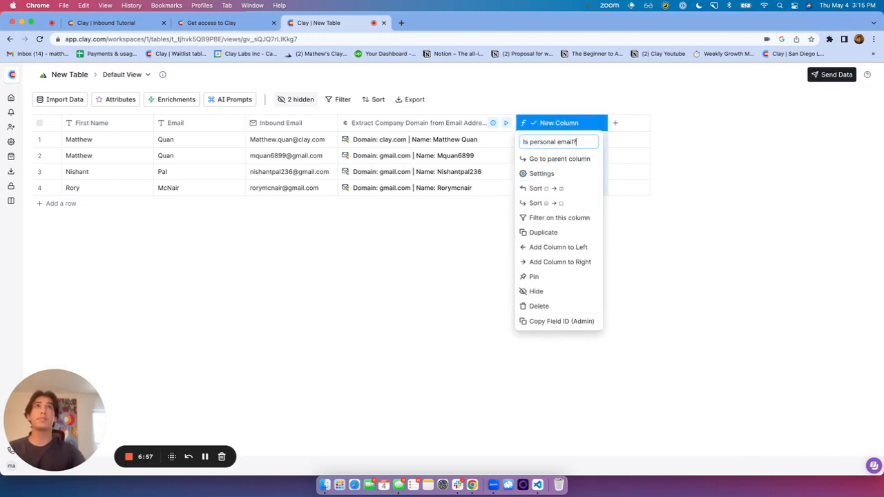
key(Return)
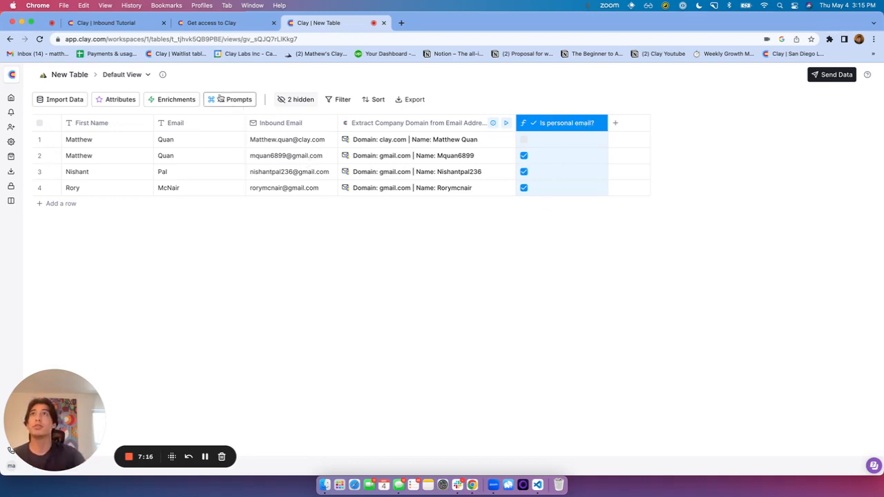
click(144, 75)
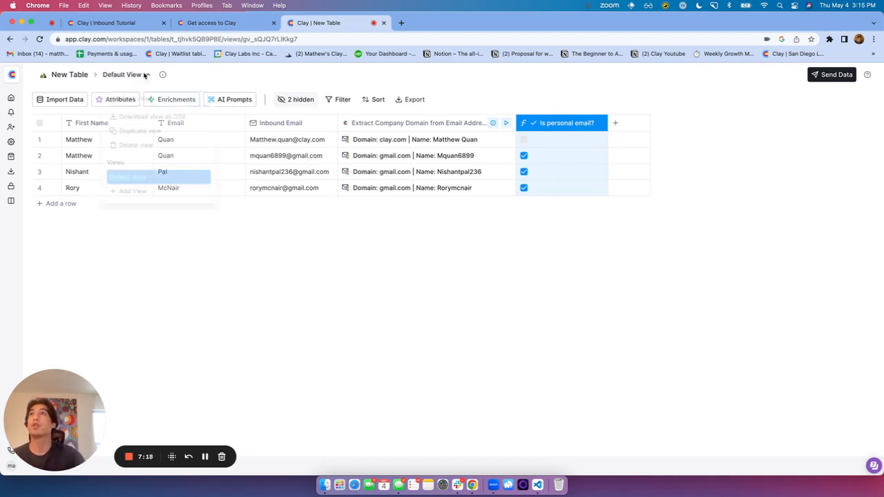
Create a second table view and name it 'Work Emails'
click(132, 195)
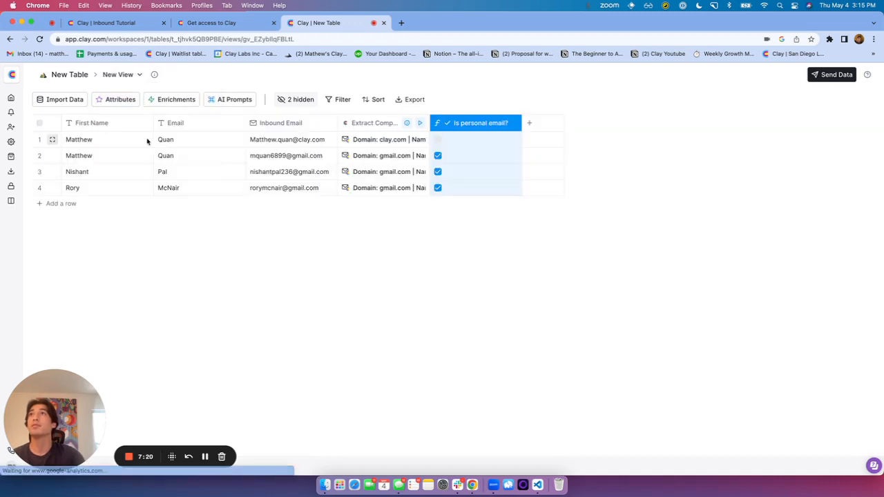
click(127, 75)
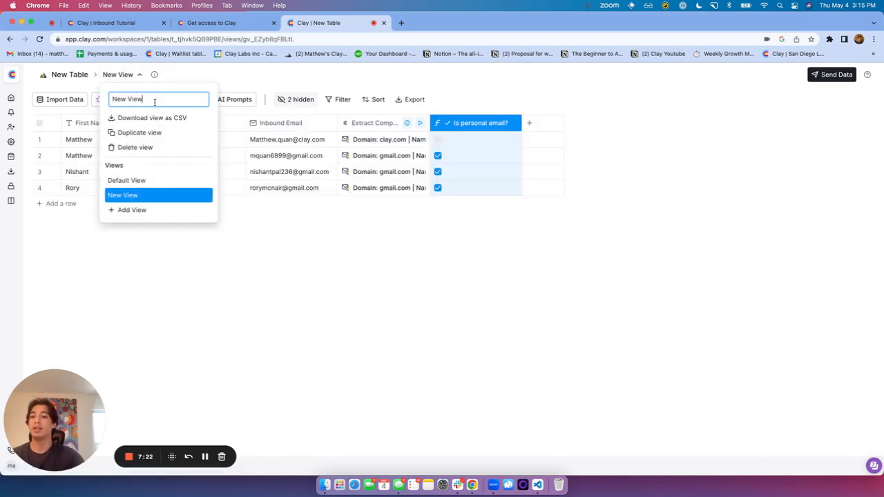
key(super+a)
text(Work Emails)
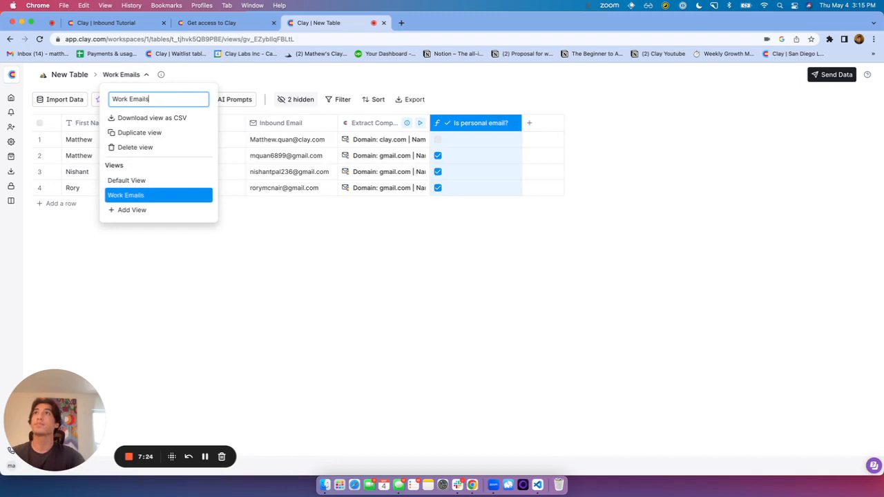
key(Return)
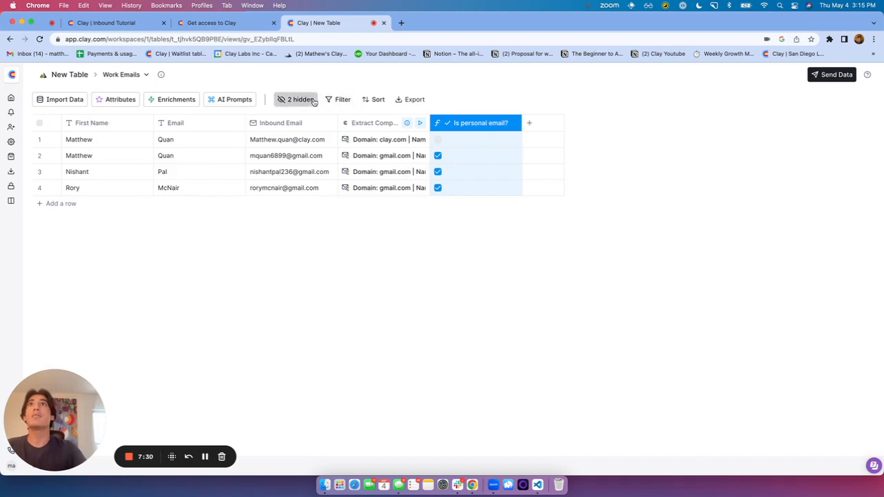
Filter to rows where 'Is personal email?' is not checked, and widen Extract Company Domain
click(340, 100)
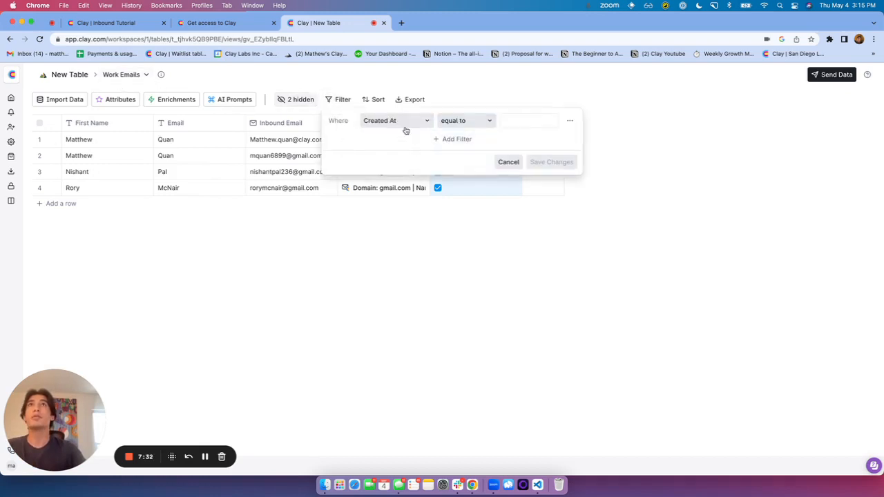
click(400, 122)
click(398, 211)
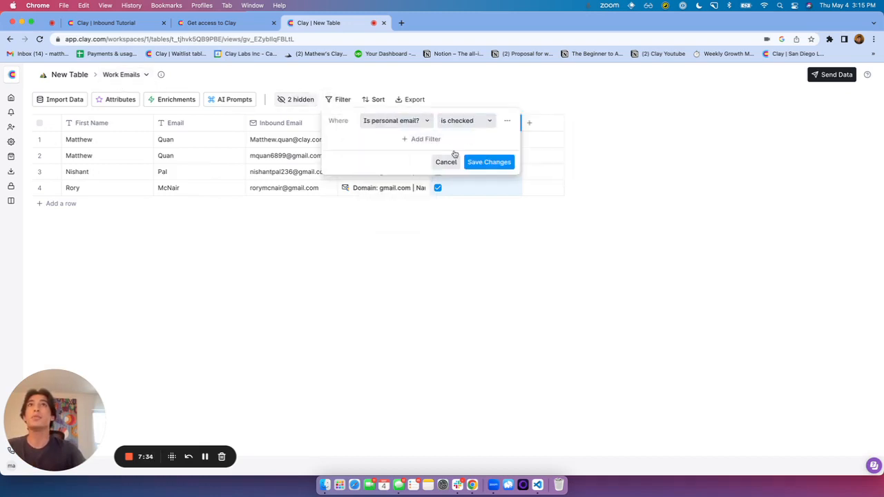
click(475, 123)
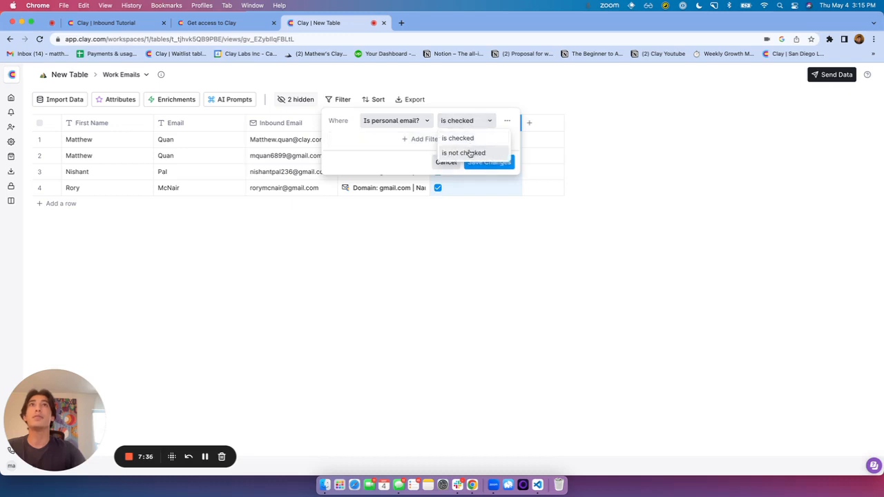
click(470, 153)
click(488, 162)
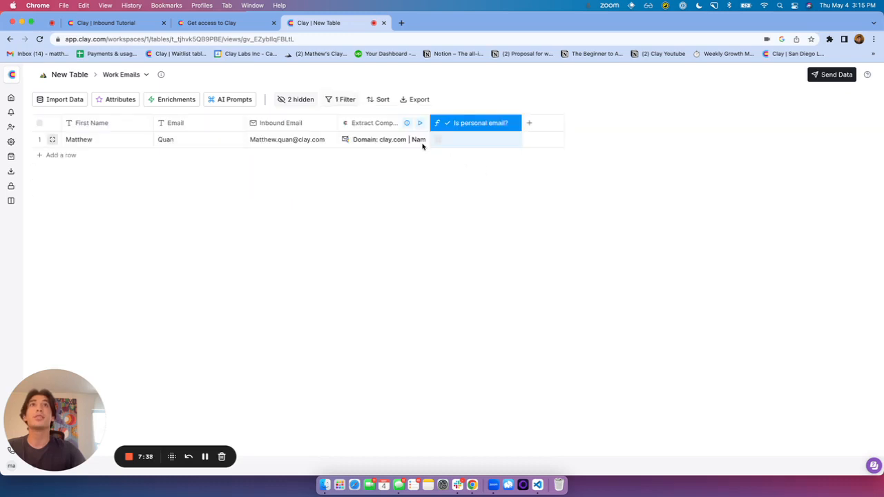
drag(429, 123, 537, 123)
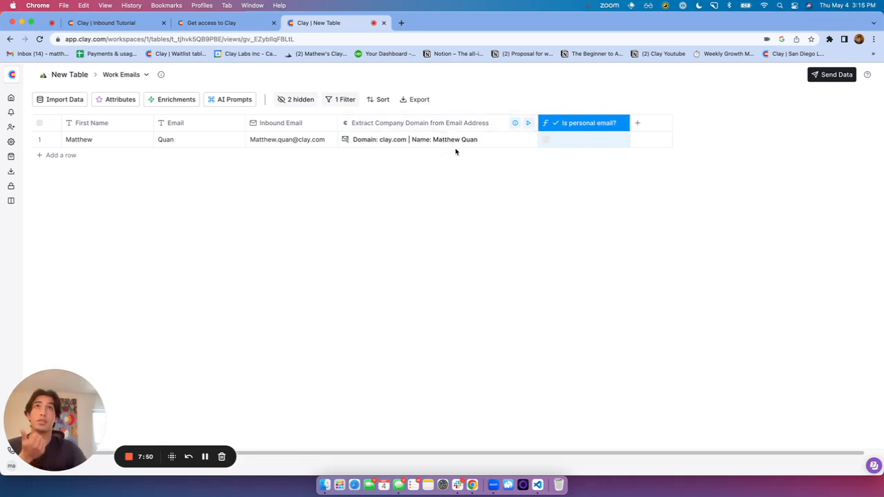
Add a Find & Enrich Person from Google Search enrichment column
click(640, 124)
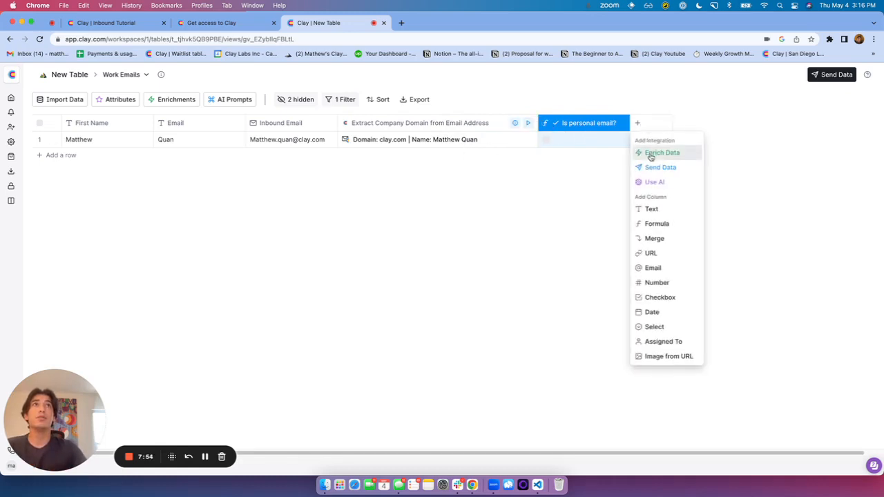
click(651, 154)
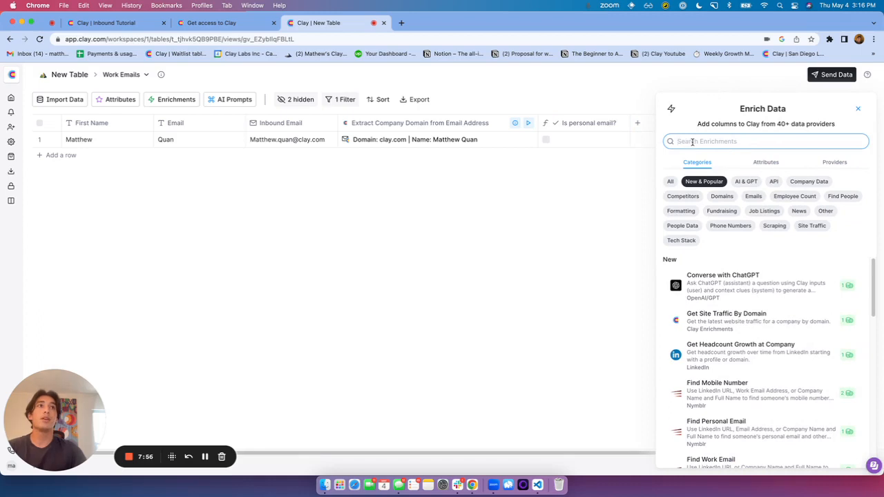
text(find and e)
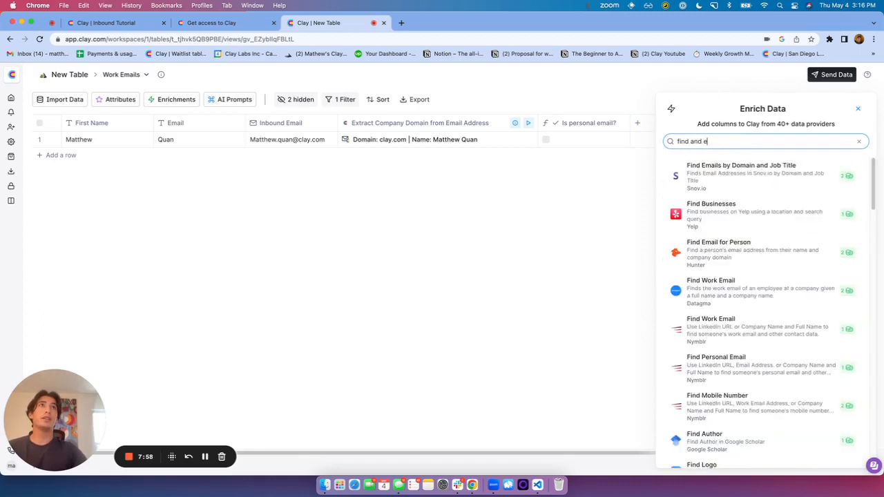
text(nrich)
click(726, 171)
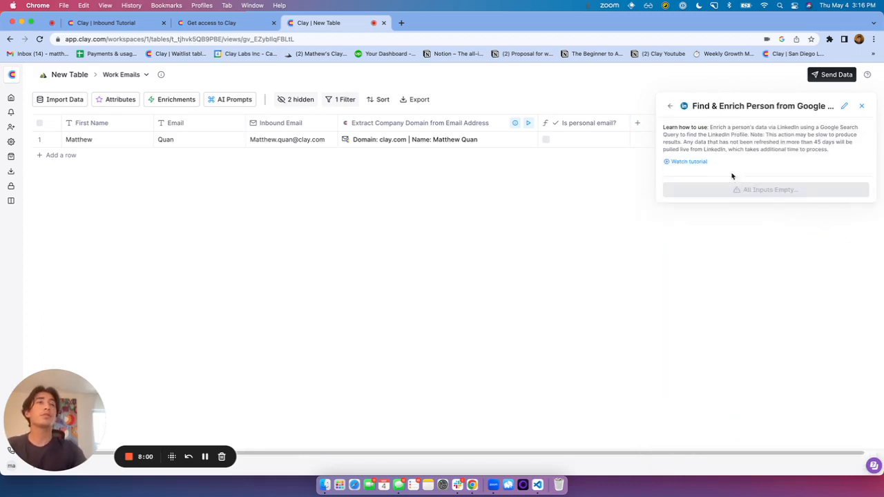
Insert the guessedName field from the company-domain extraction into the Search Query
click(706, 198)
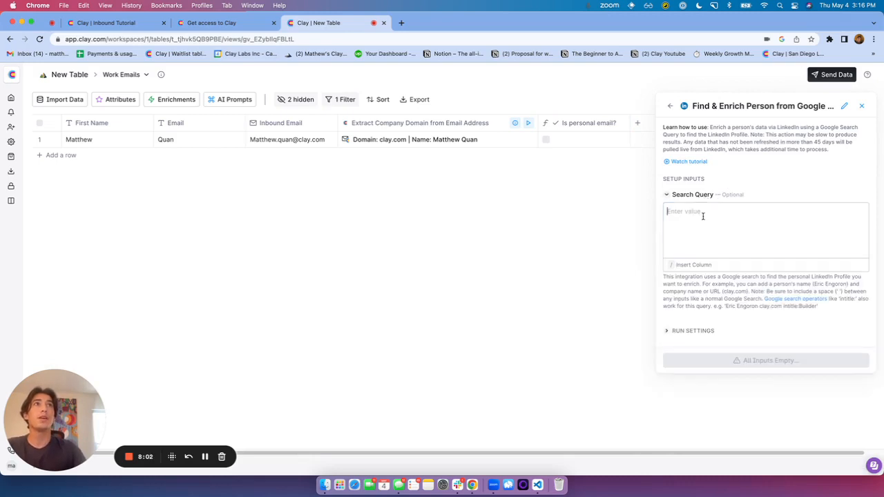
click(703, 216)
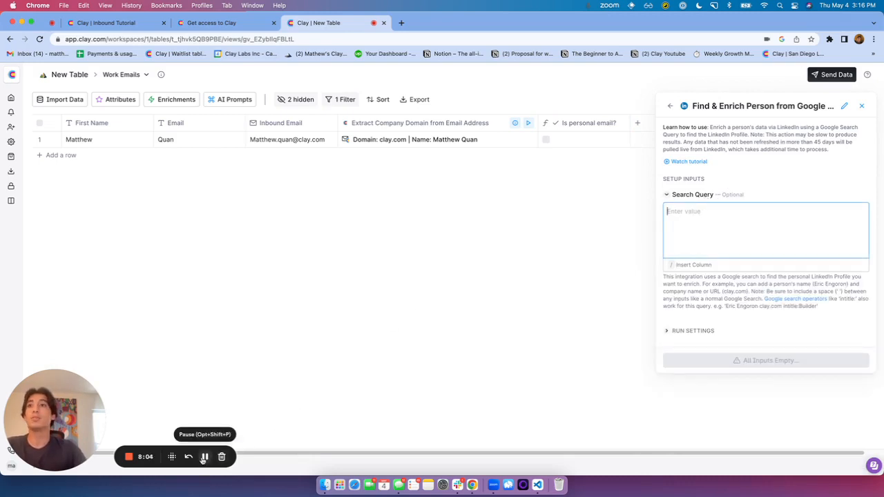
click(705, 226)
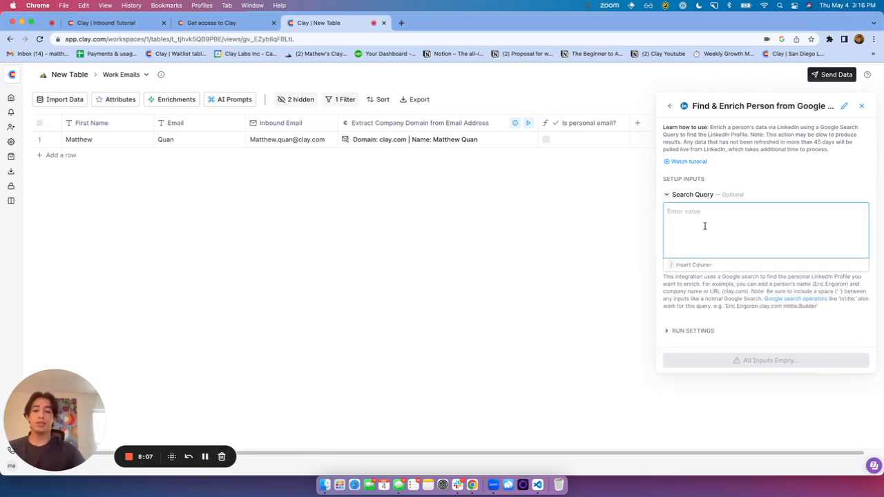
text(()
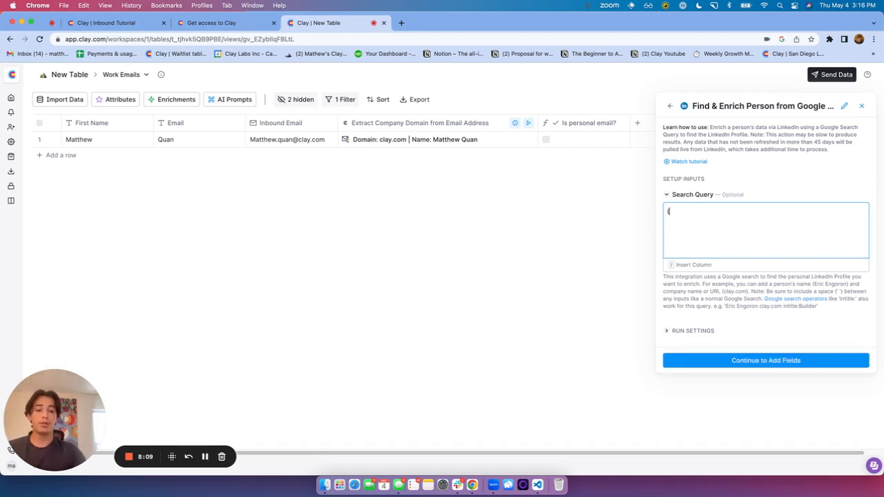
text(/)
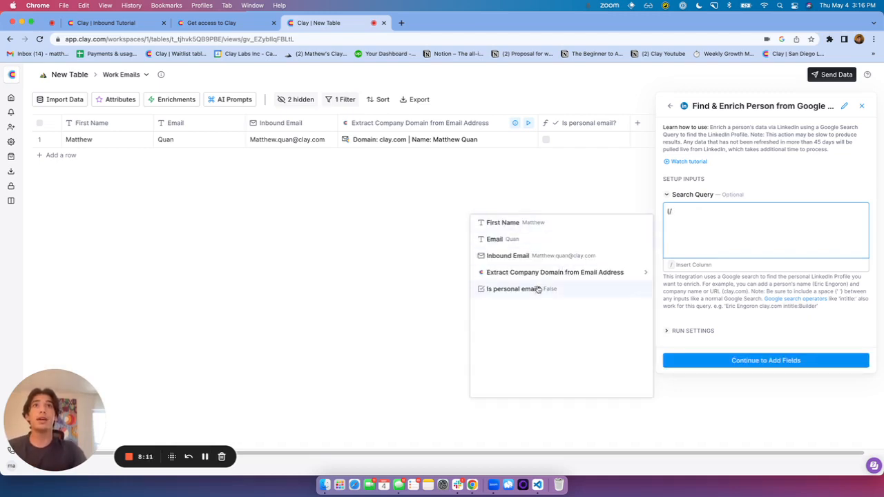
click(571, 275)
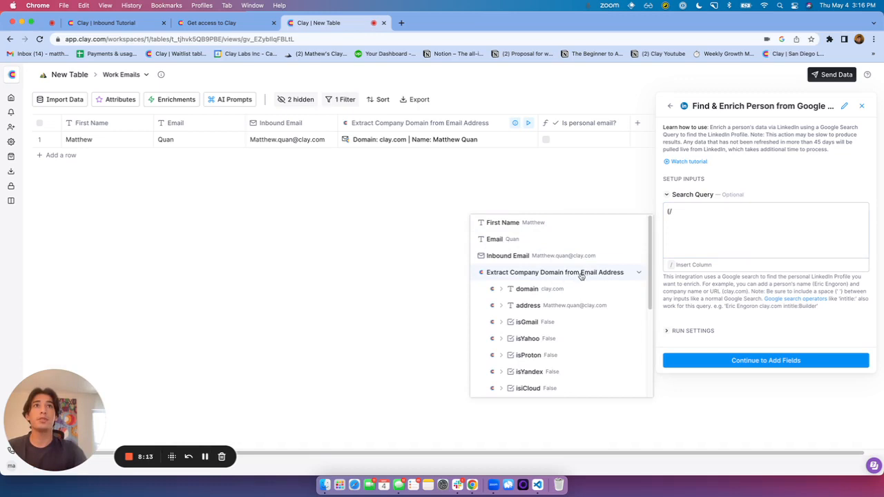
scroll(573, 290, down, 3)
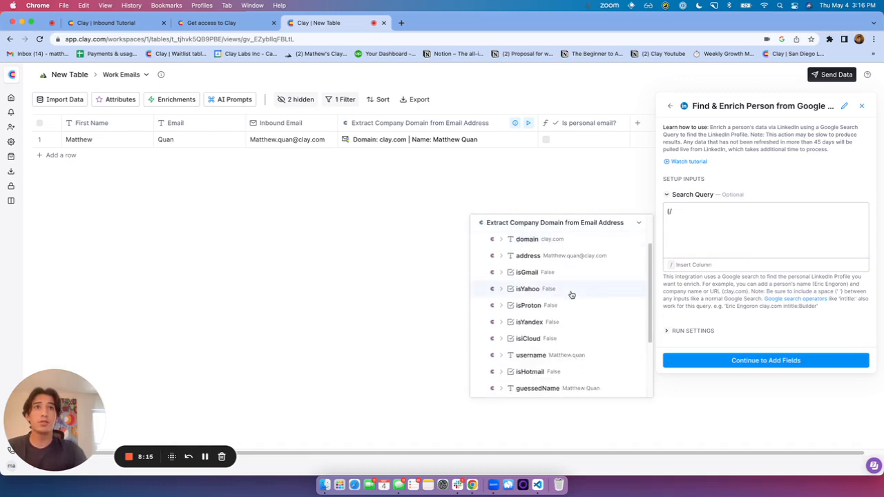
scroll(573, 304, down, 2)
click(574, 363)
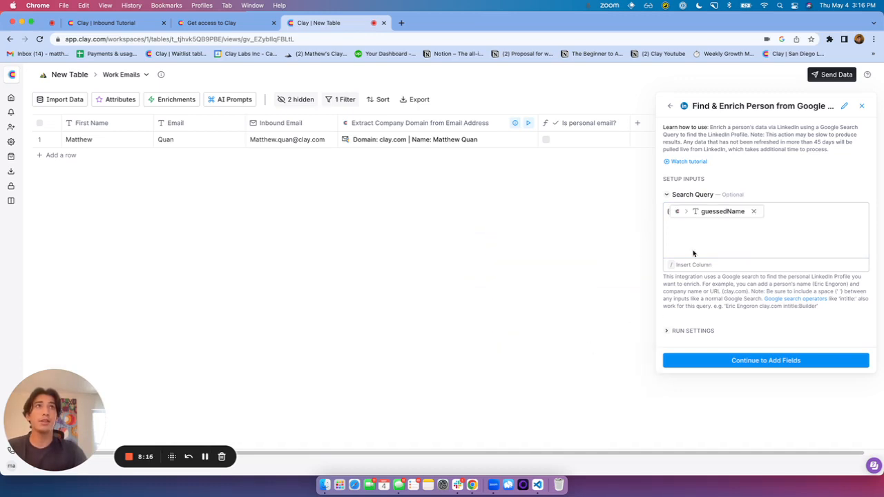
Append the domain field to the Search Query and continue to the output fields
click(785, 212)
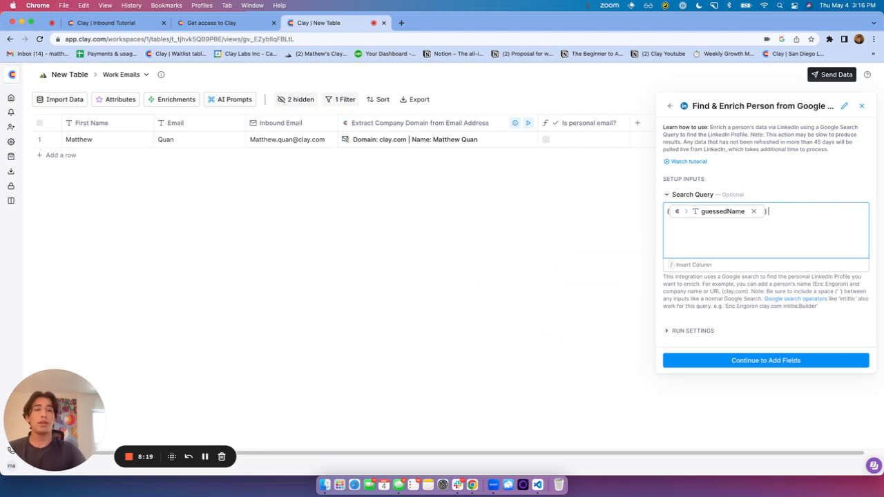
text() ()
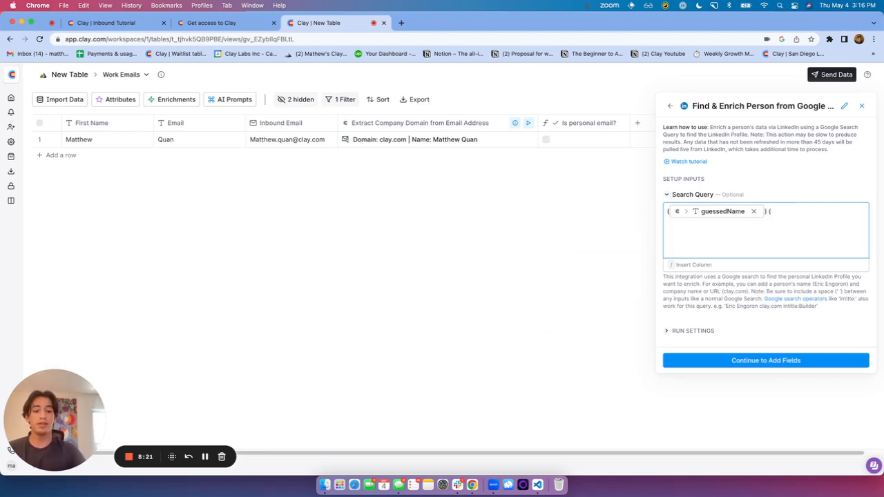
text(/)
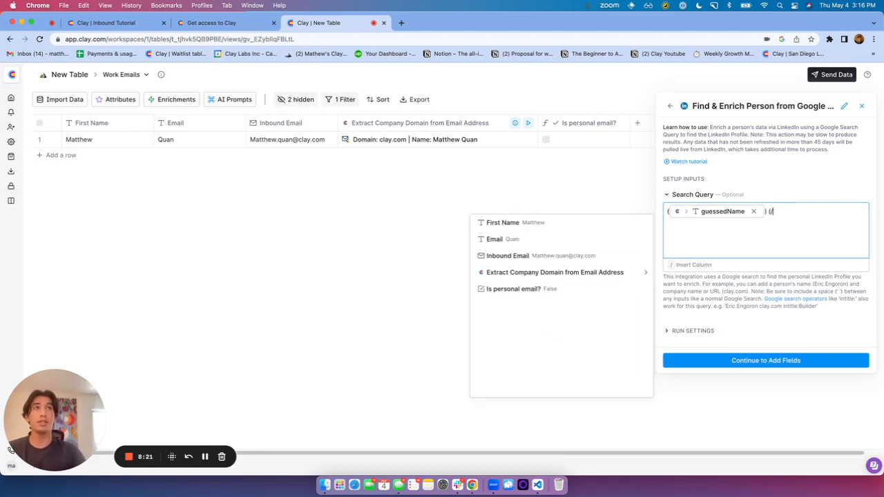
click(591, 279)
scroll(583, 290, down, 3)
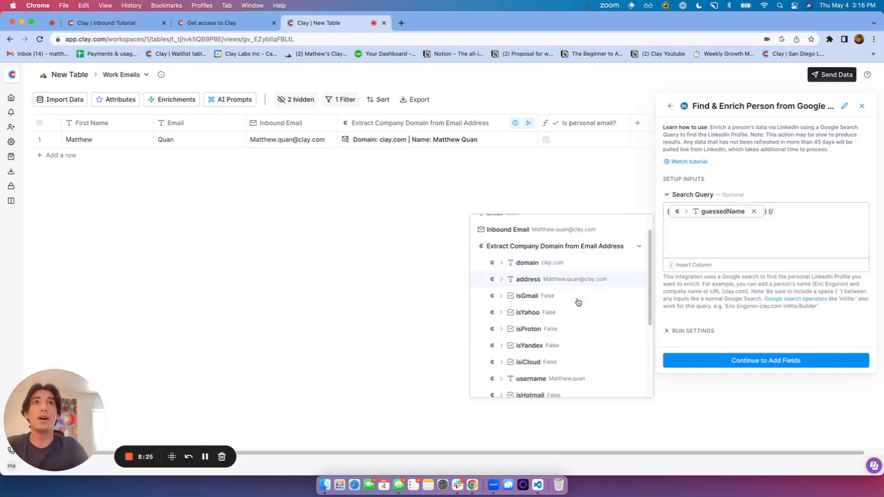
scroll(578, 299, up, 3)
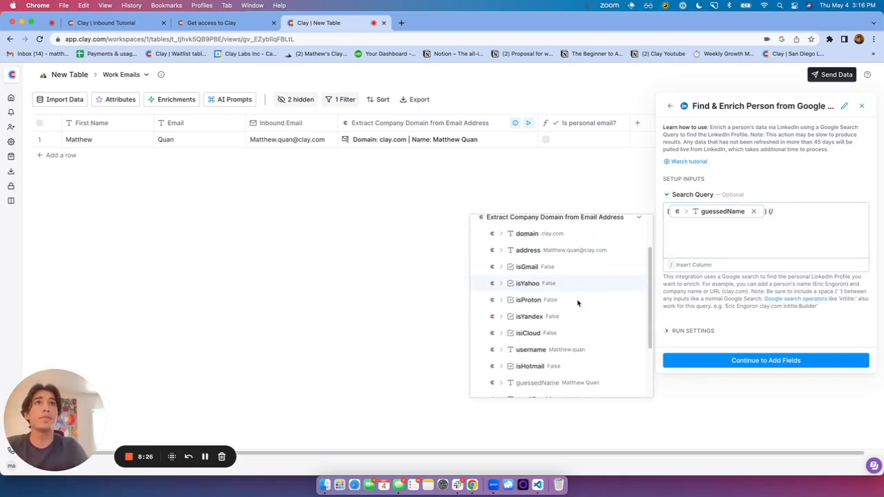
click(574, 236)
click(845, 213)
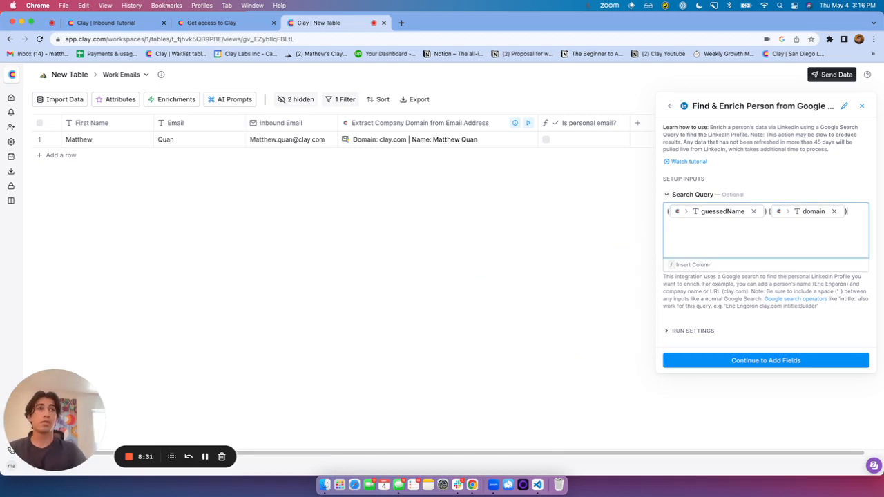
click(764, 362)
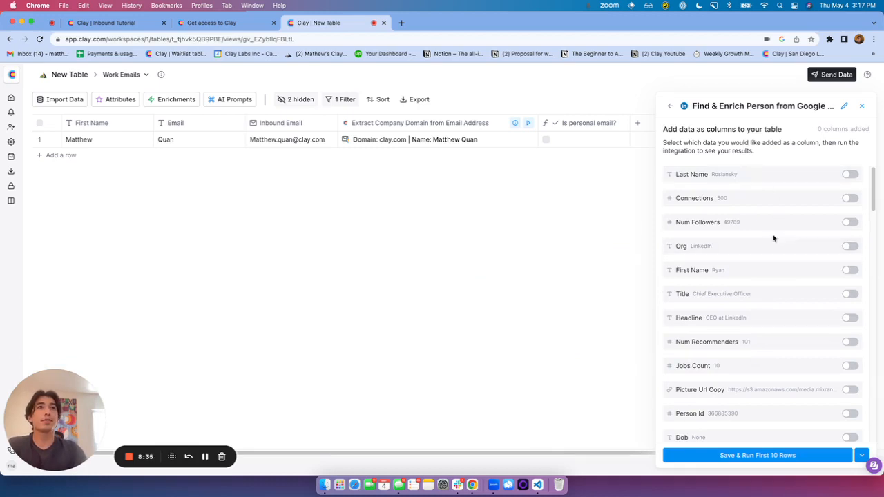
Add Title as an output column, then save and run the person enrichment
scroll(768, 275, down, 10)
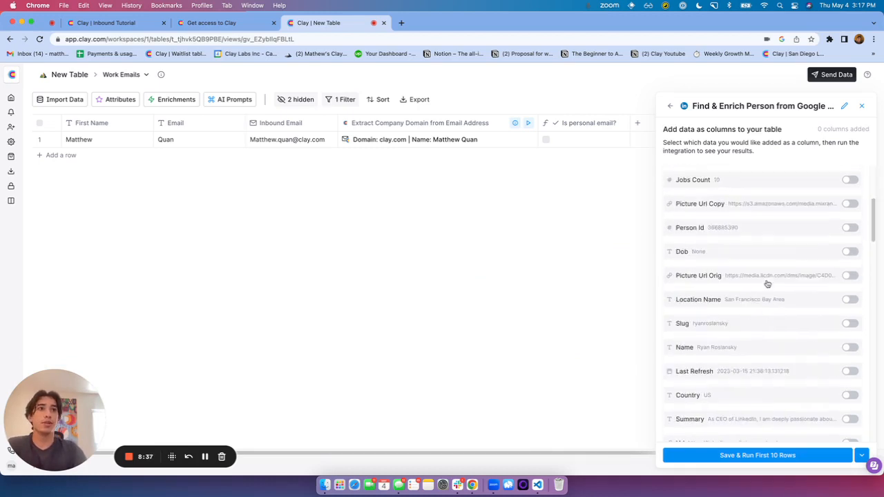
scroll(767, 286, up, 10)
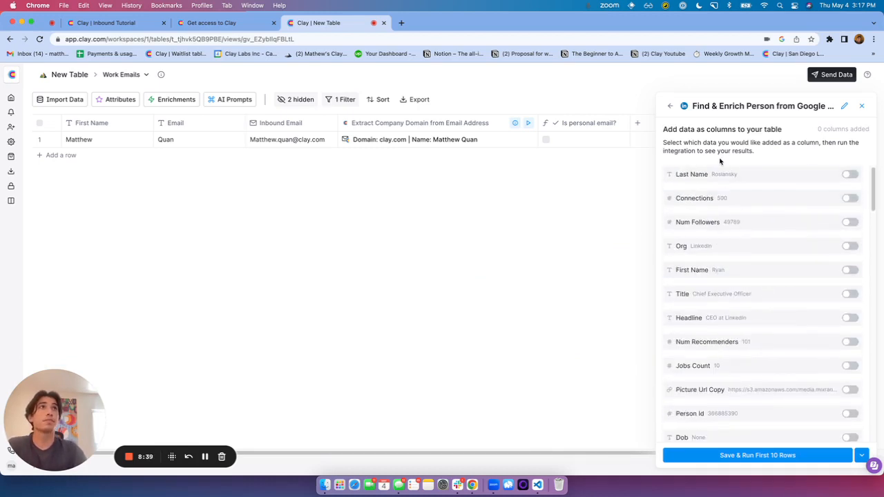
click(849, 294)
scroll(844, 414, down, 1)
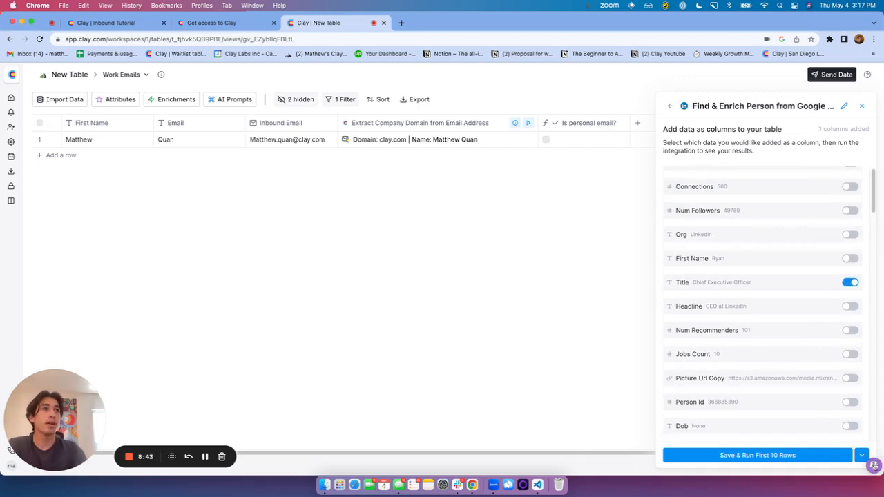
click(823, 456)
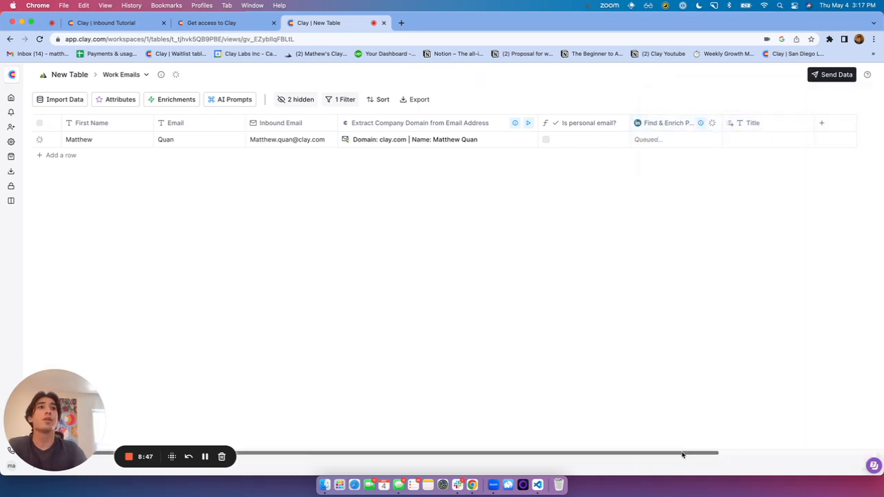
drag(683, 453, 789, 449)
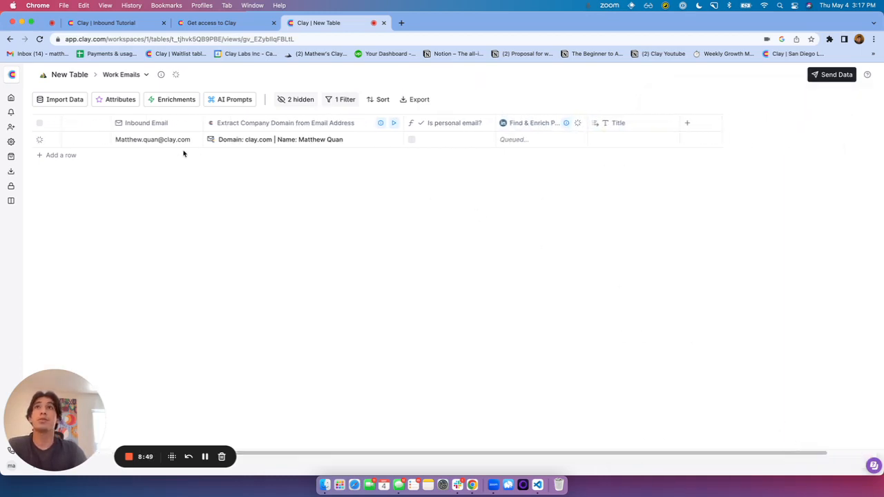
Start a LinkedIn Enrich Company setup, then close it without mapping a URL column
click(159, 100)
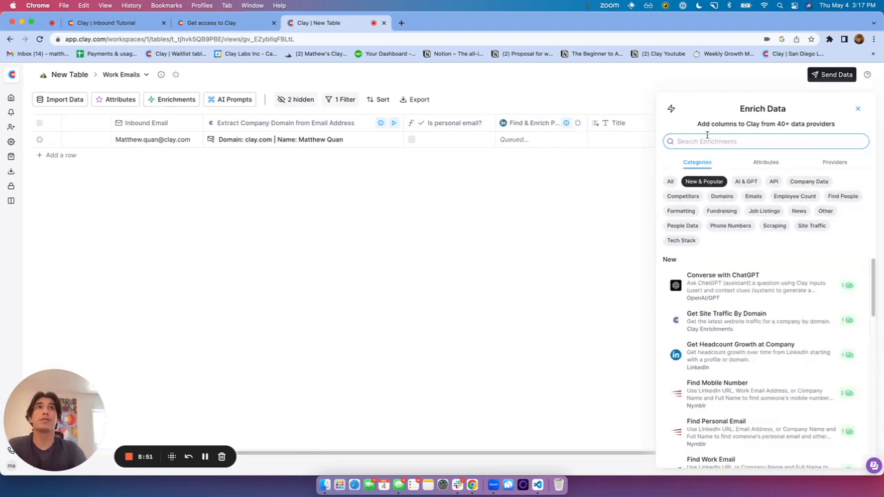
text(enrich compa)
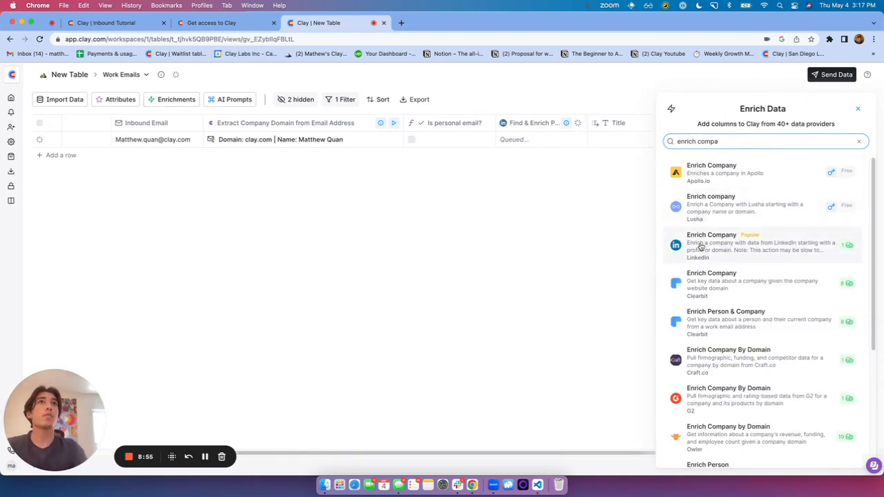
click(728, 245)
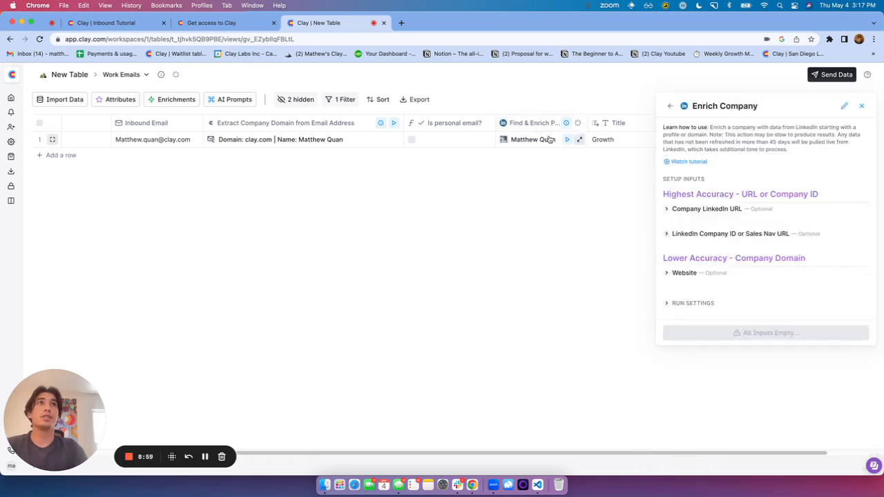
click(703, 210)
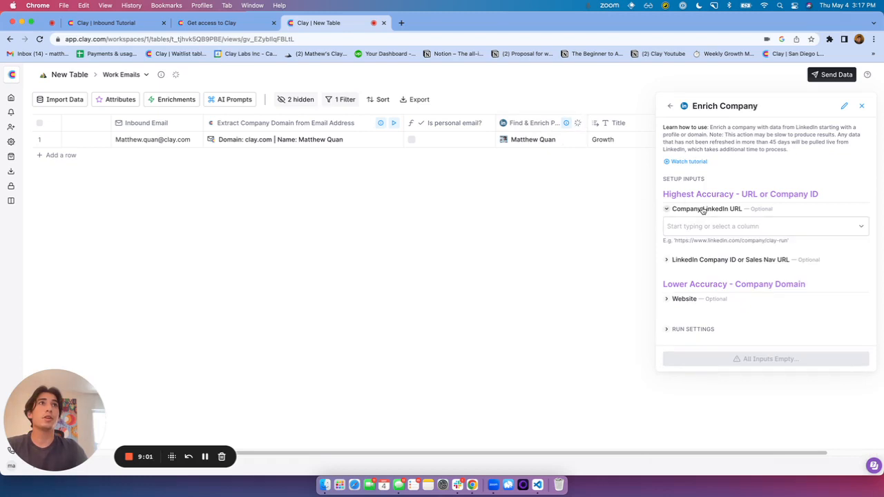
click(703, 226)
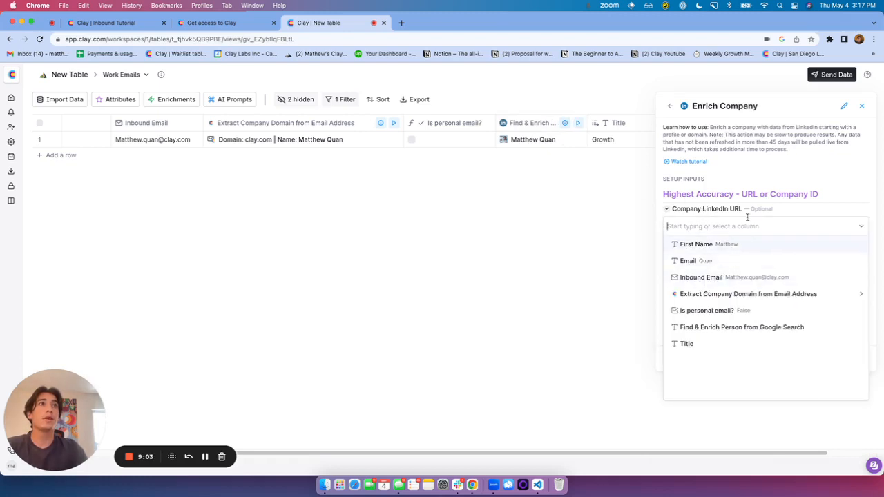
click(819, 173)
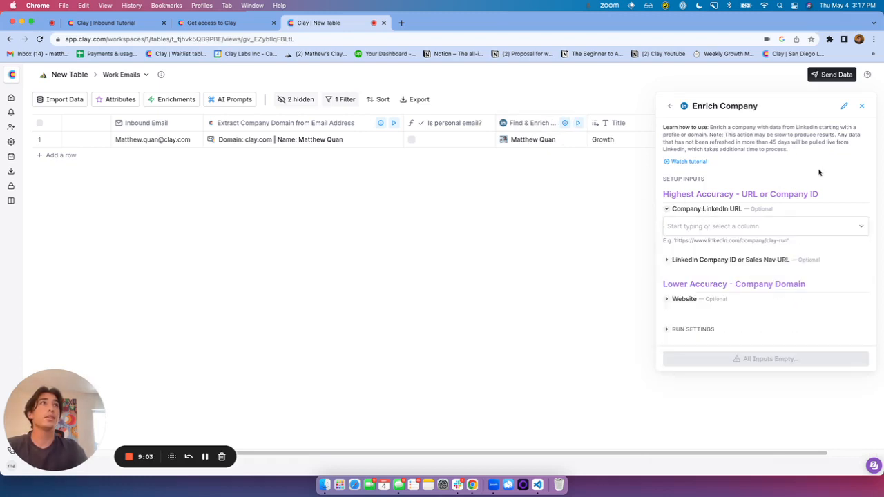
click(863, 105)
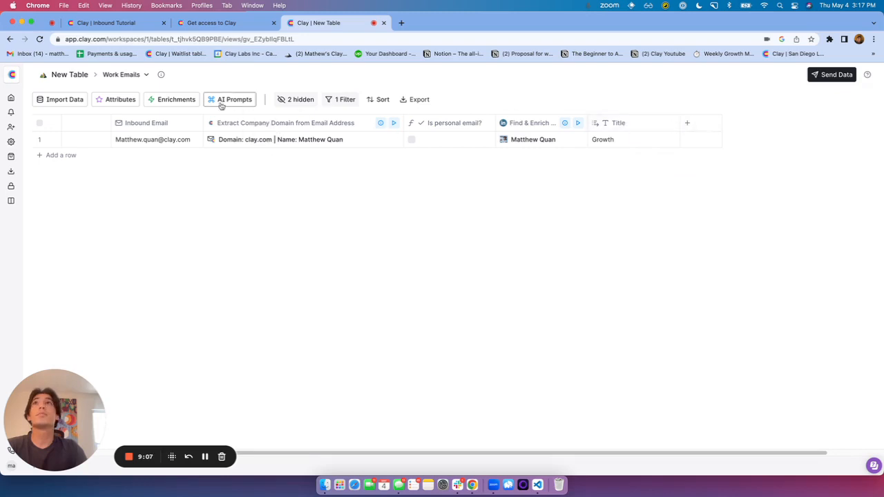
Reopen Enrich Company and map latest_experience url as the Company LinkedIn URL
click(176, 101)
text(en)
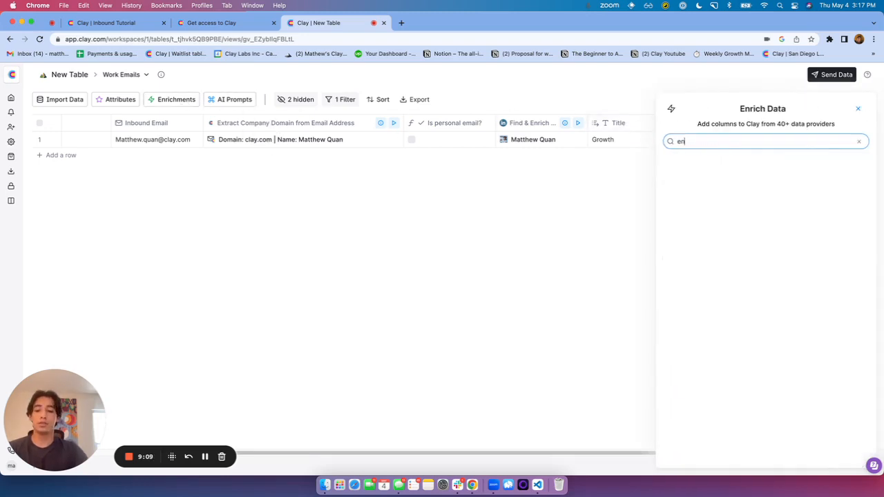
text(rich)
click(743, 343)
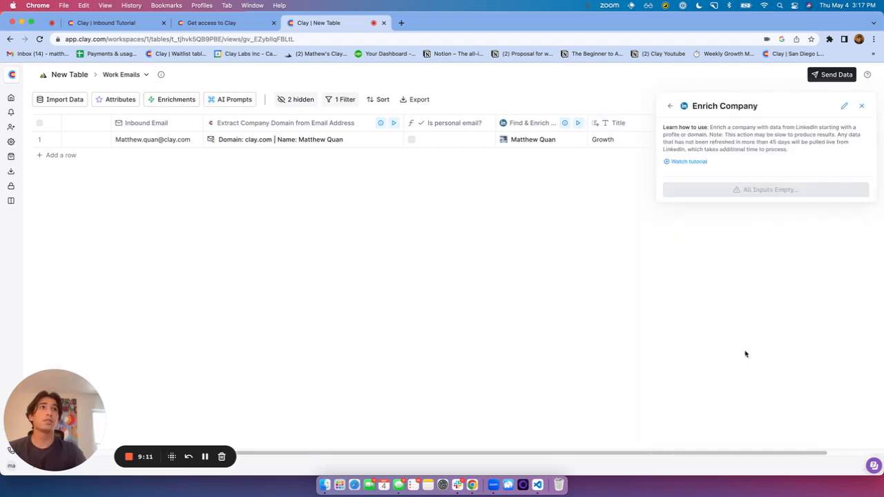
click(707, 209)
click(703, 222)
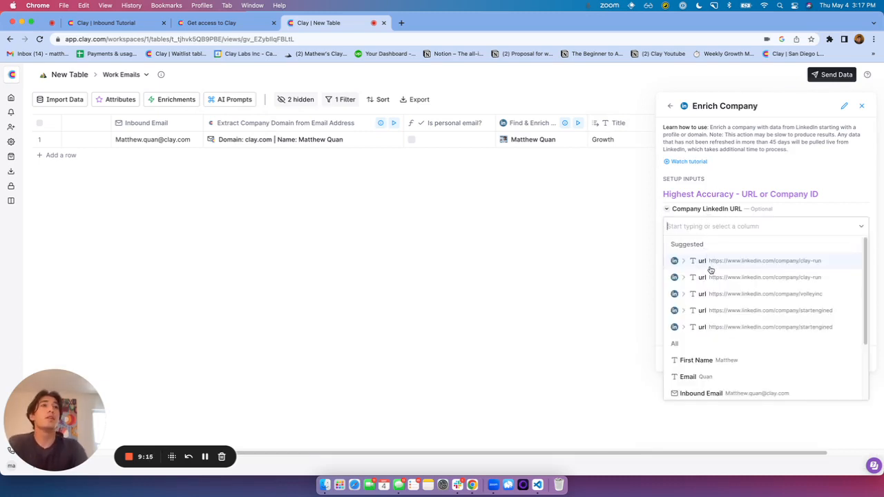
scroll(721, 290, down, 3)
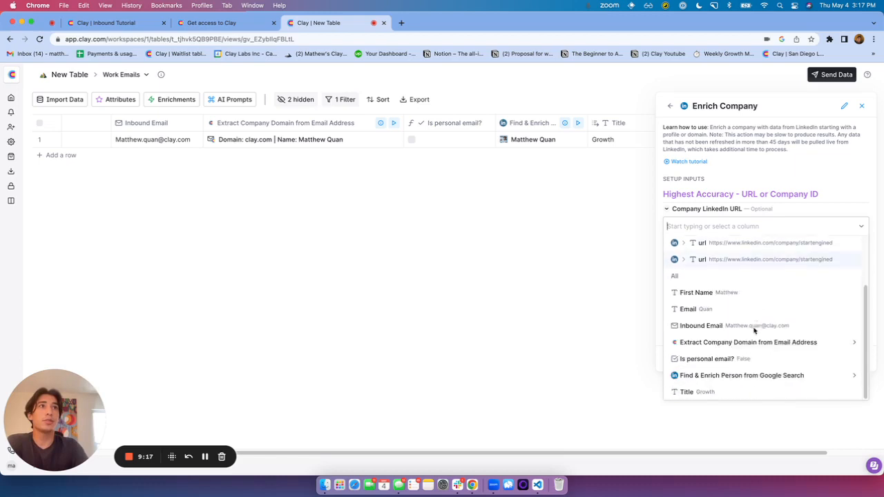
click(759, 375)
scroll(759, 375, down, 1)
scroll(760, 375, down, 3)
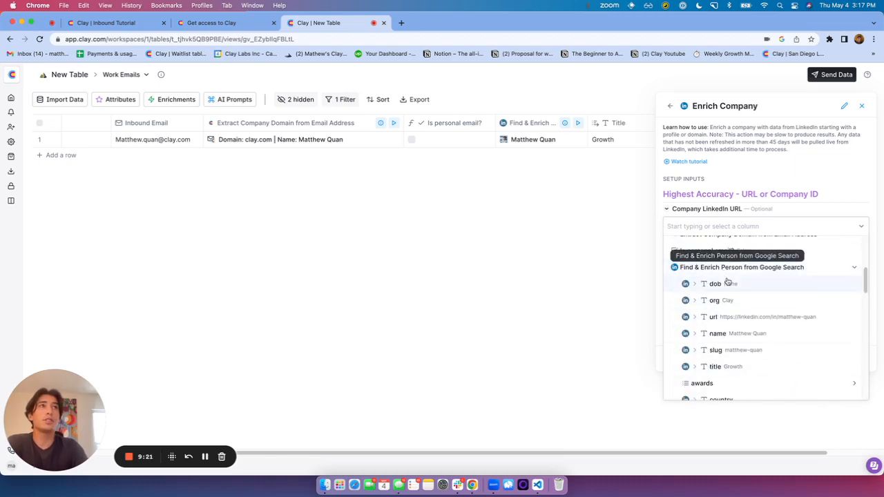
scroll(723, 275, down, 3)
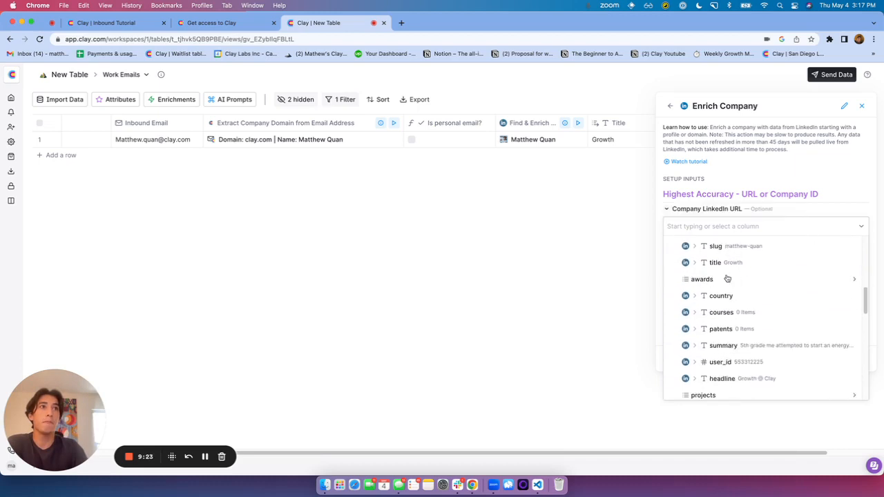
scroll(727, 279, down, 2)
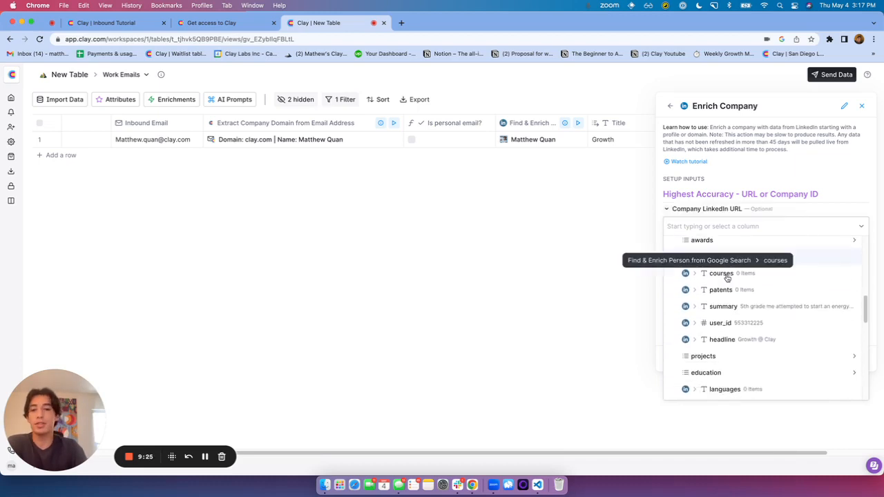
scroll(727, 278, down, 2)
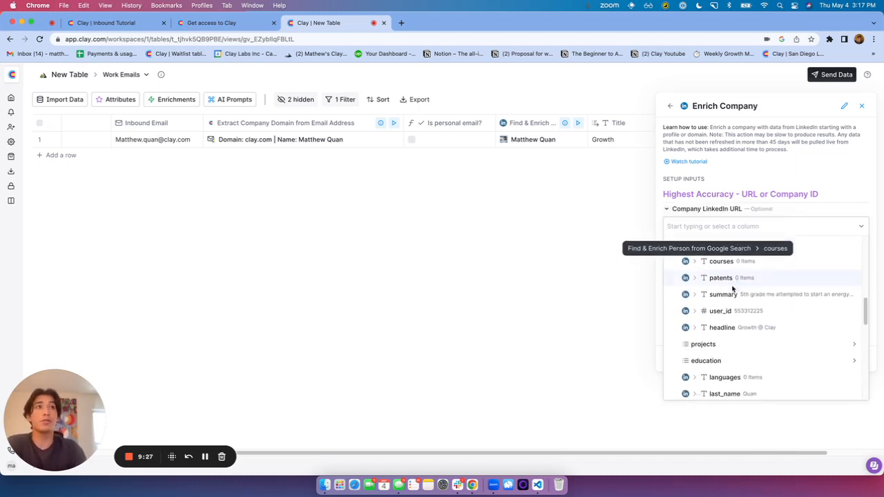
scroll(728, 291, down, 2)
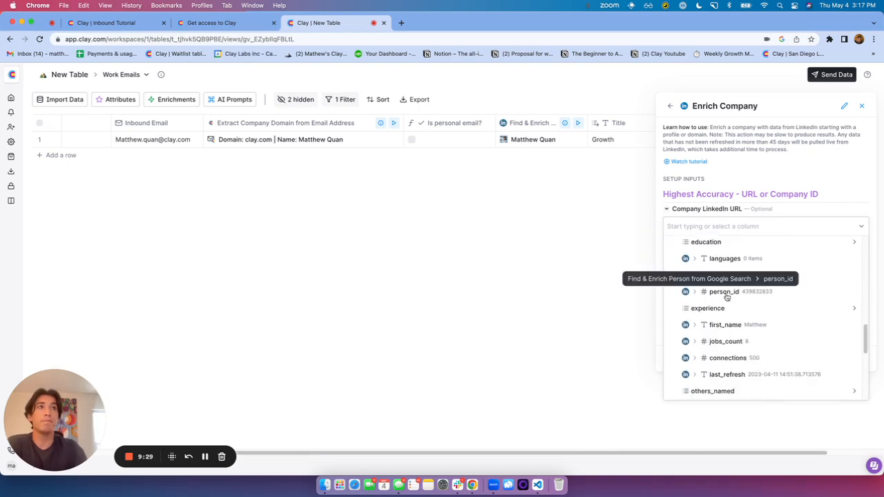
scroll(728, 297, down, 5)
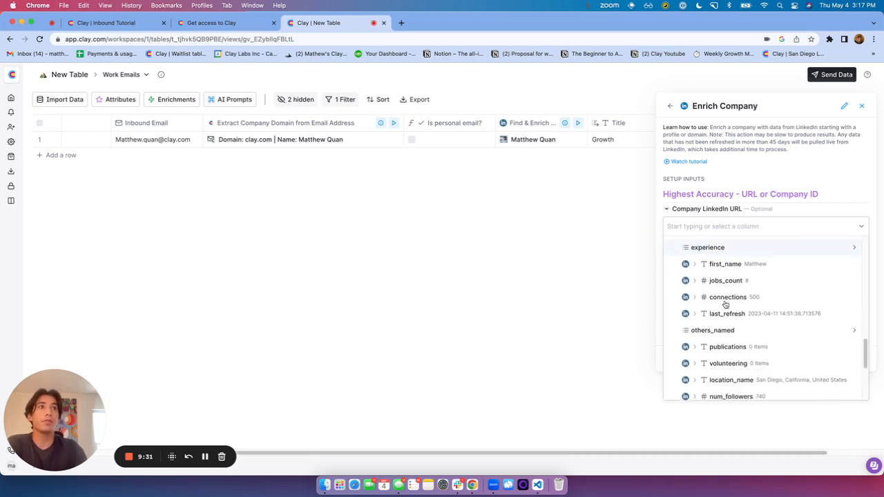
scroll(727, 303, down, 1)
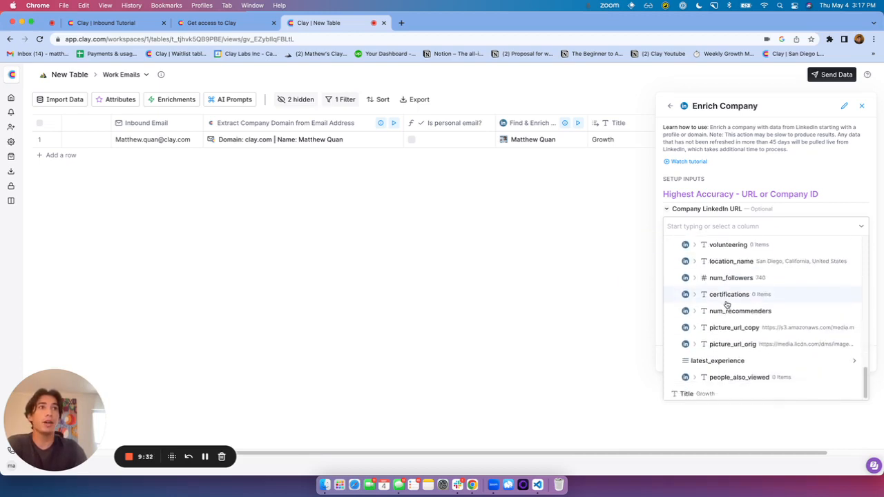
click(766, 361)
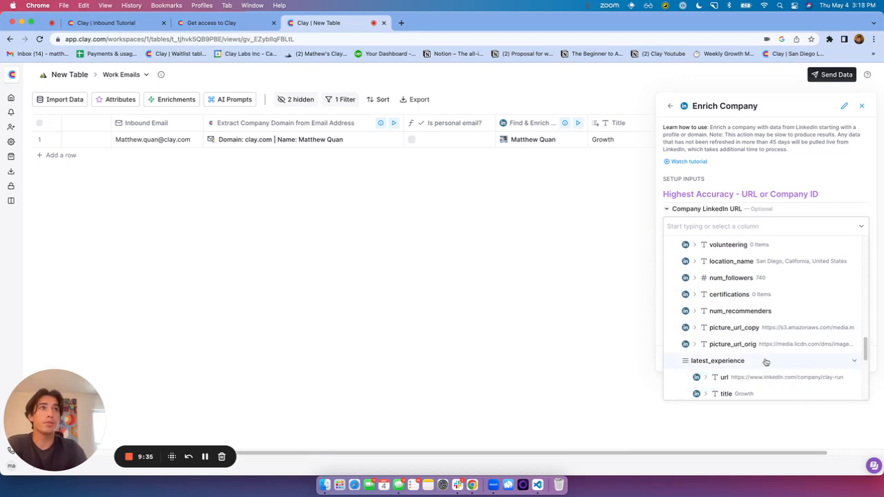
scroll(765, 361, down, 1)
click(756, 366)
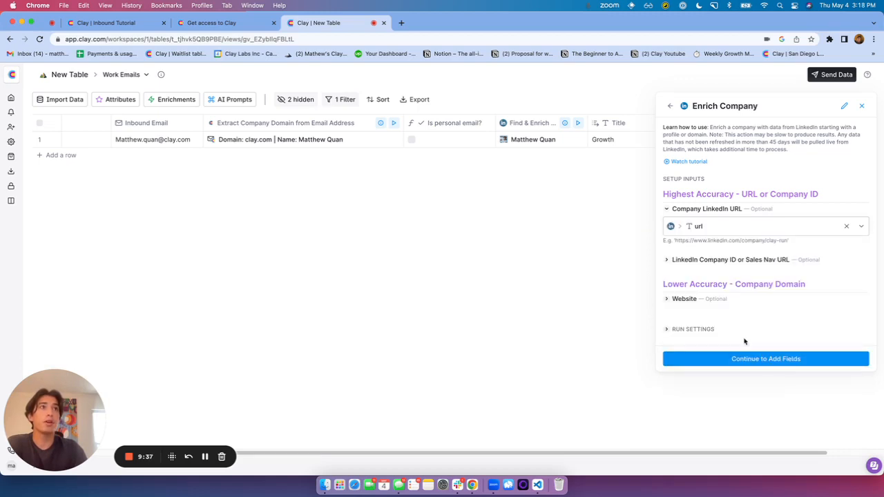
Output company Size, Type and Locality columns, then save and run the enrichment
click(758, 362)
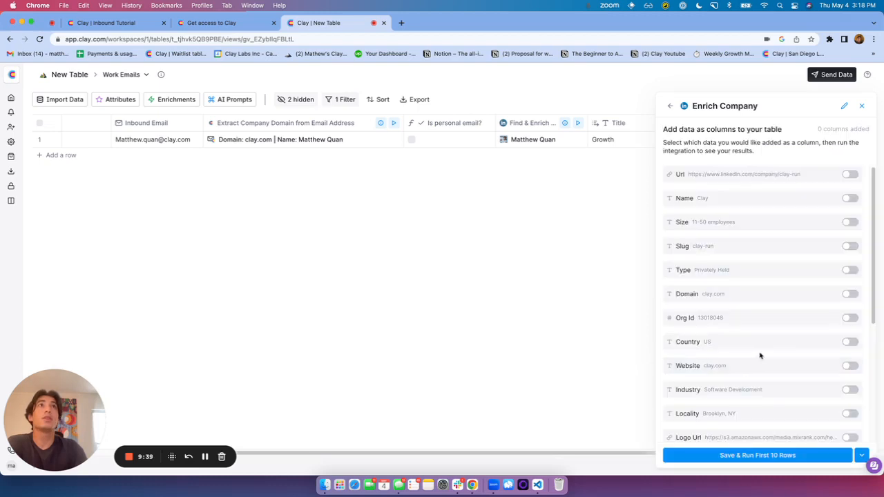
click(848, 221)
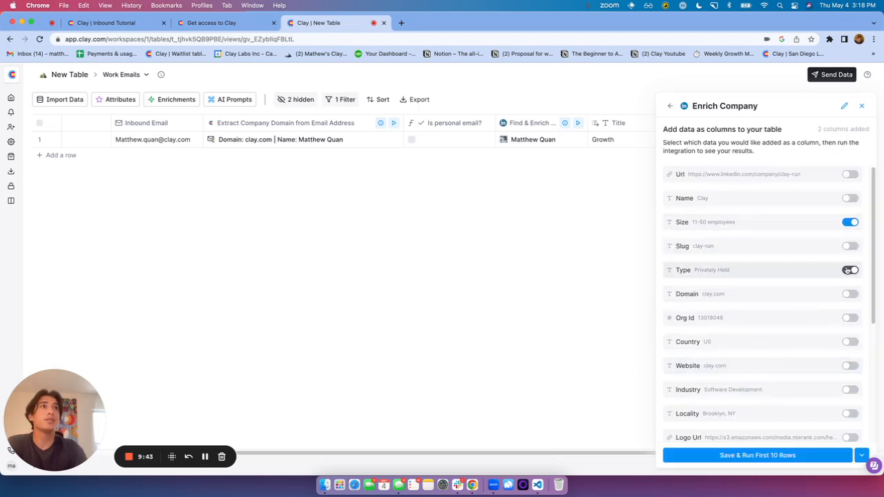
scroll(838, 311, down, 1)
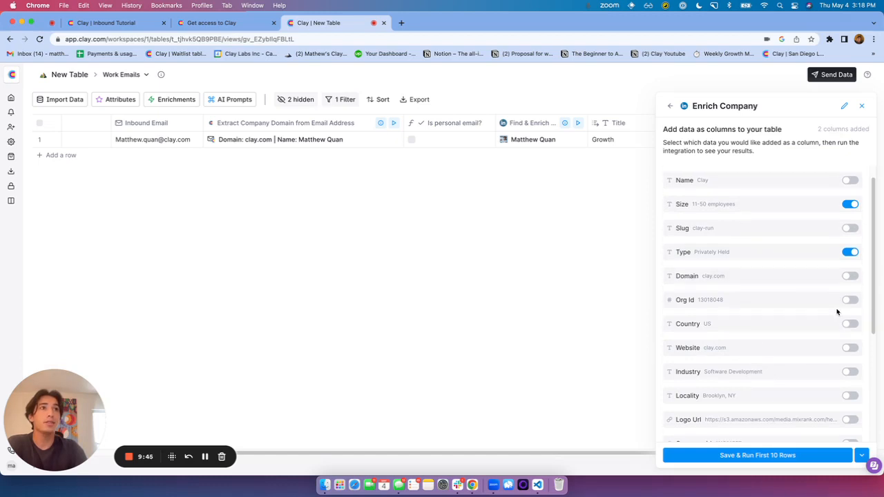
click(849, 395)
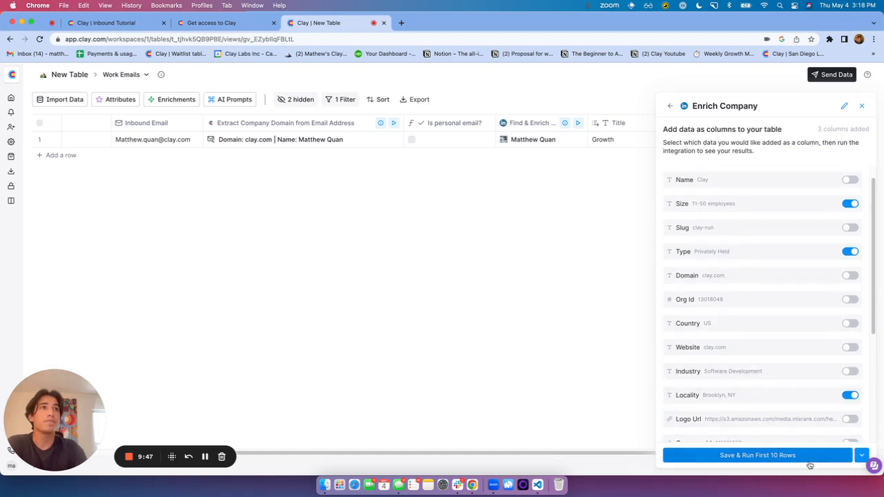
click(813, 456)
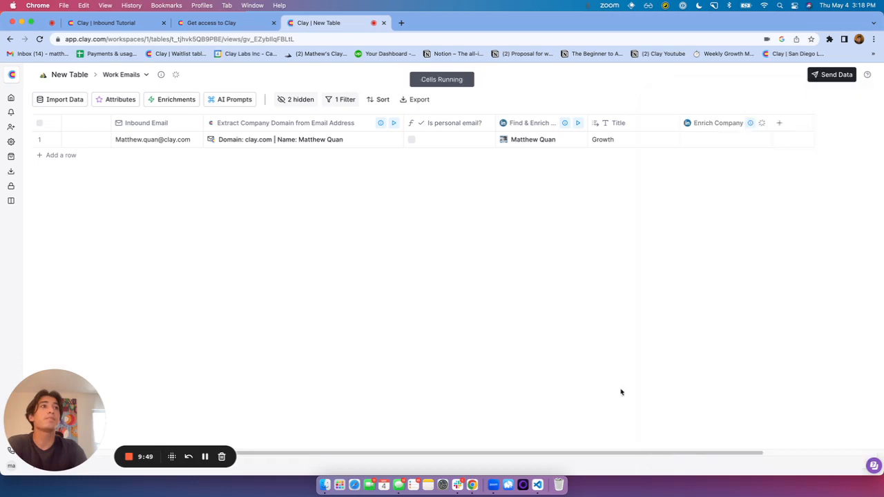
Scroll across to check the clay.com lead: Privately Held, Brooklyn, NY, 11-50 employees
scroll(608, 436, right, 3)
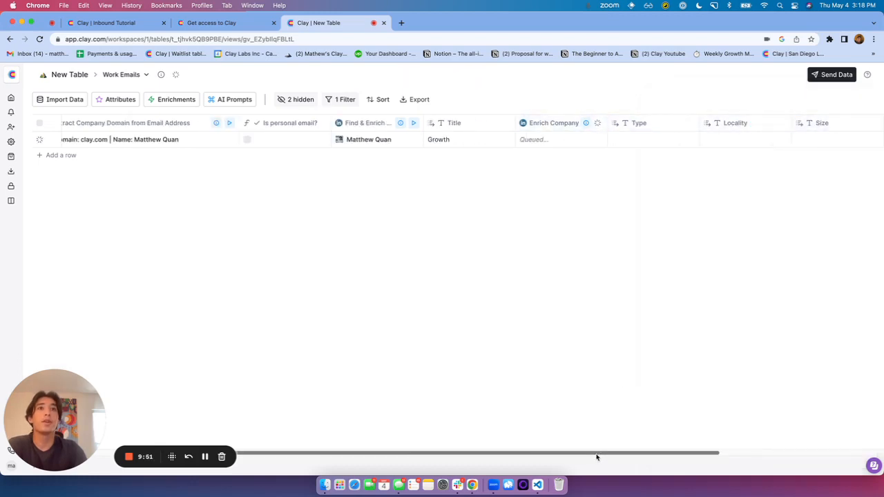
drag(596, 454, 618, 455)
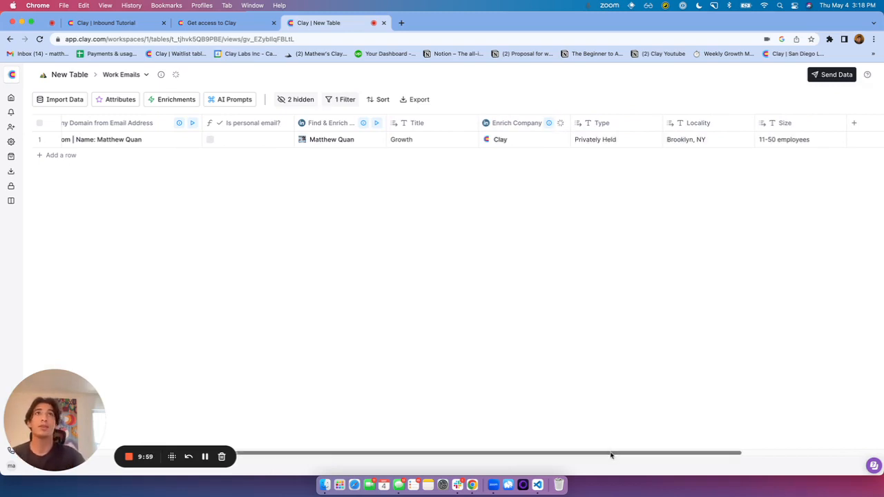
drag(611, 453, 543, 453)
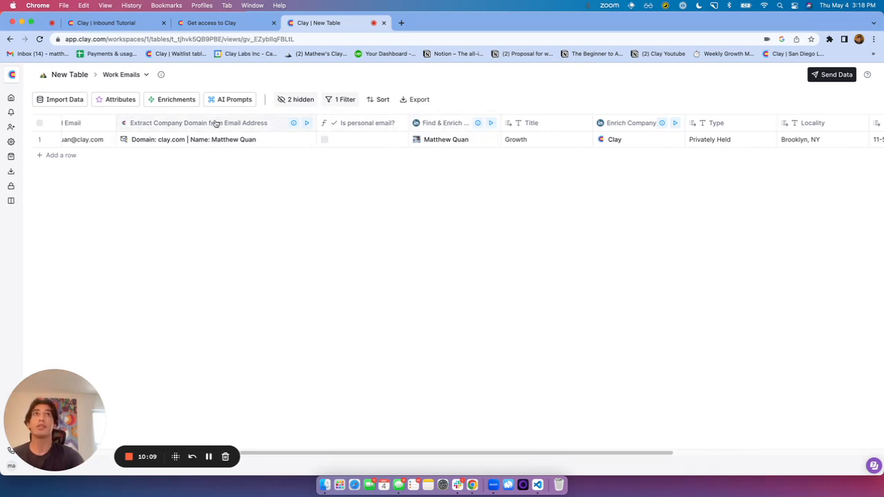
click(136, 74)
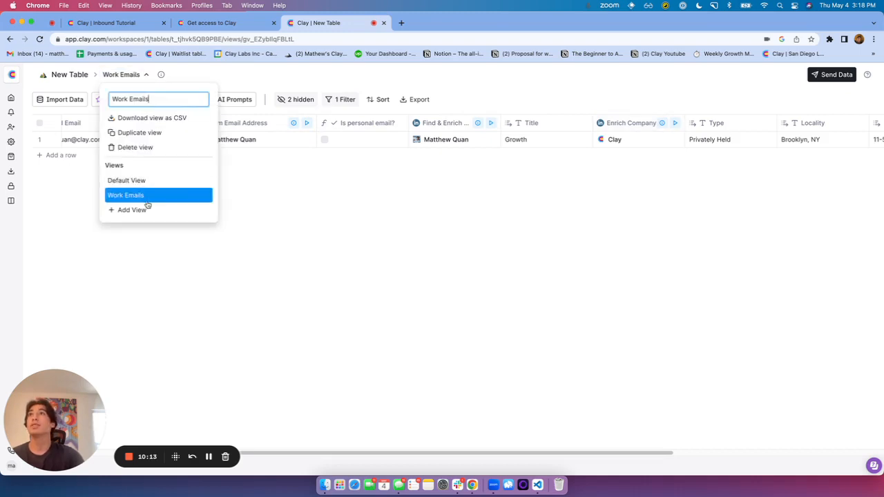
Create a new table view named 'Personal Email'
click(143, 209)
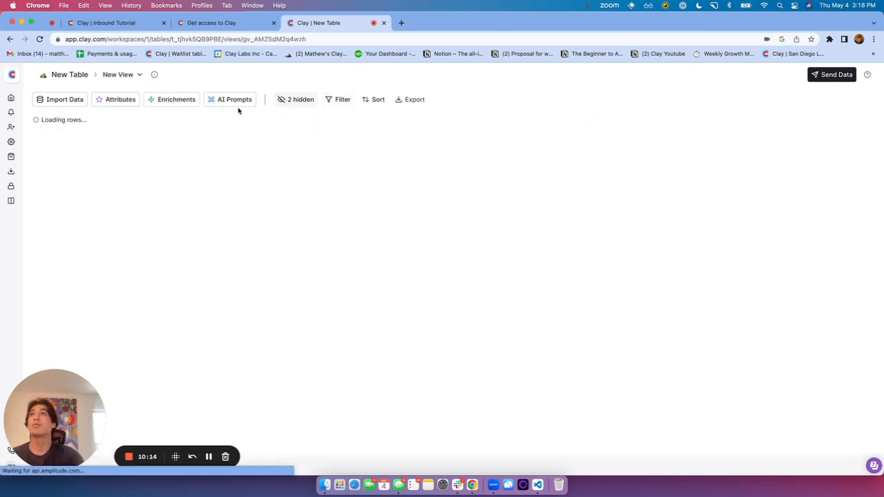
click(132, 74)
text(Perso)
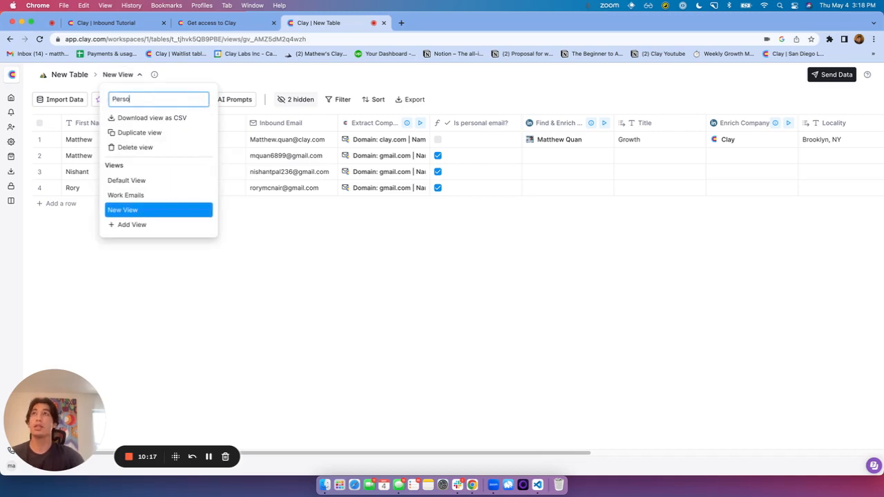
text(nal Emails)
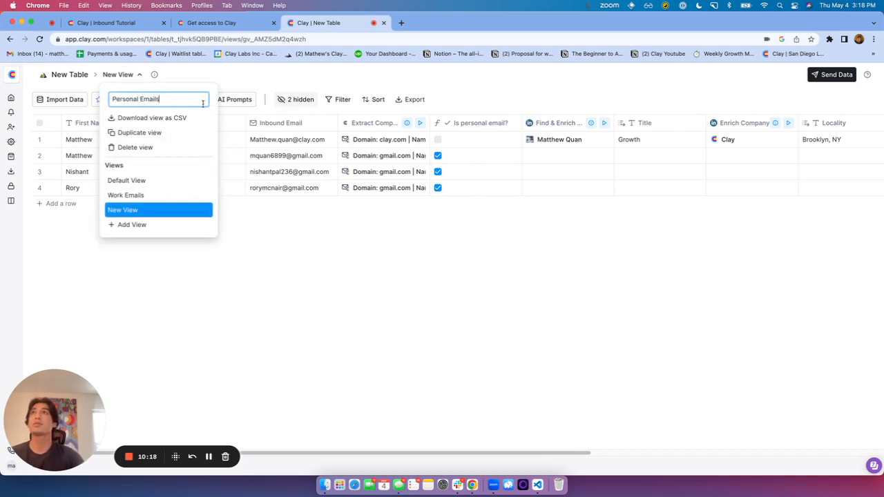
click(311, 74)
Filter the view to rows where 'Is personal email?' is checked
click(351, 103)
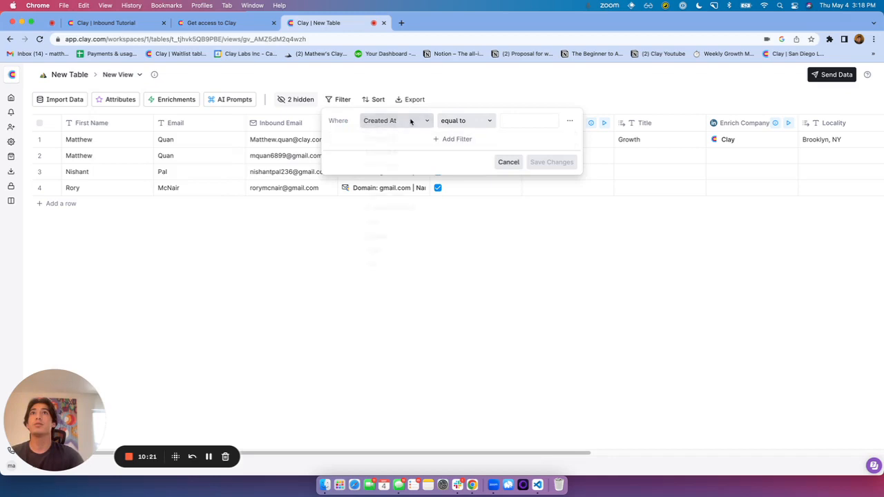
click(412, 122)
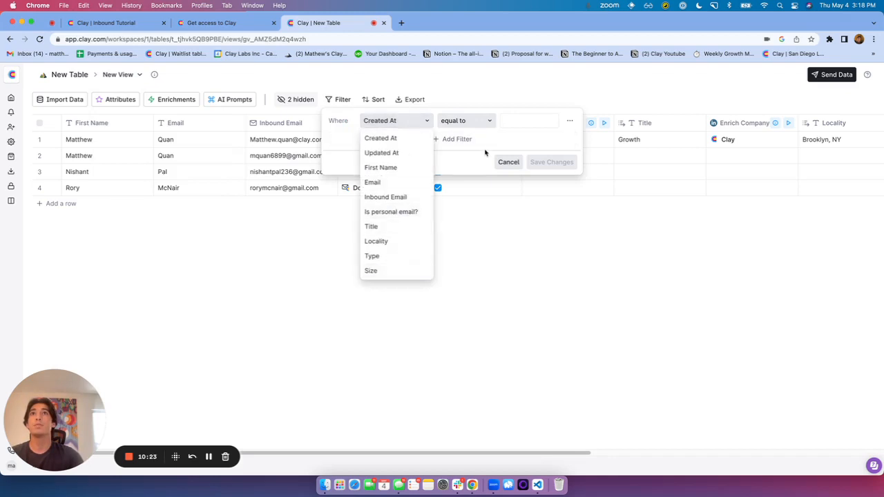
click(409, 211)
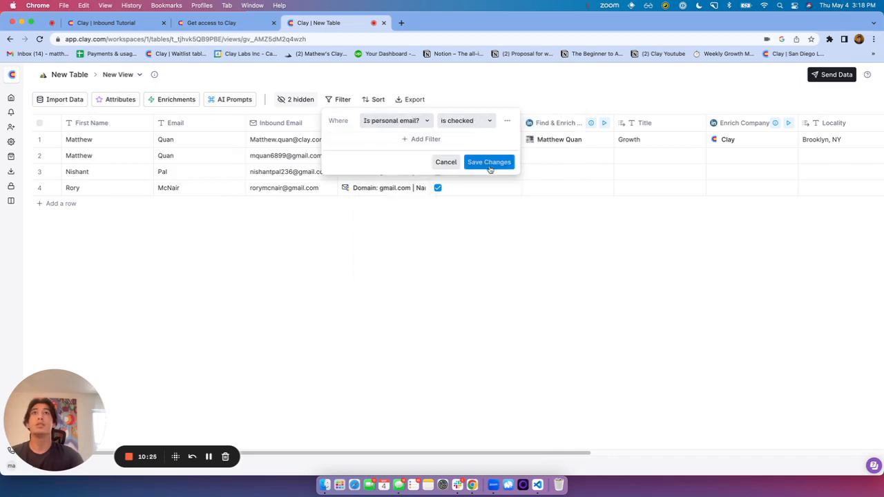
click(489, 161)
Hide the Size, Type, Locality, Enrich Company, Title and Find & Enrich Person columns
click(309, 99)
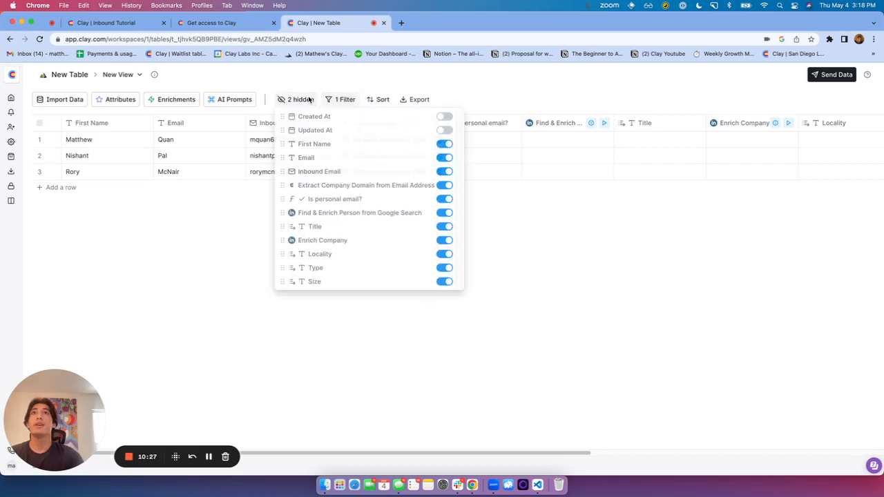
click(445, 282)
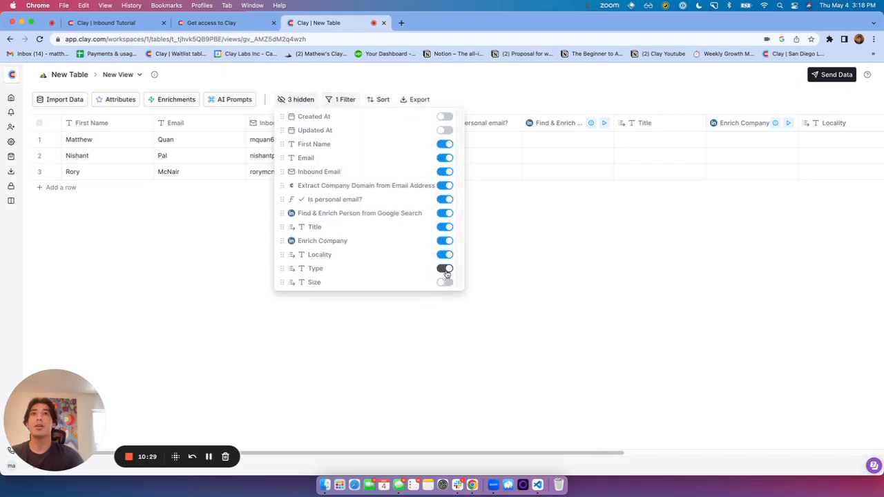
click(445, 269)
click(445, 254)
click(446, 241)
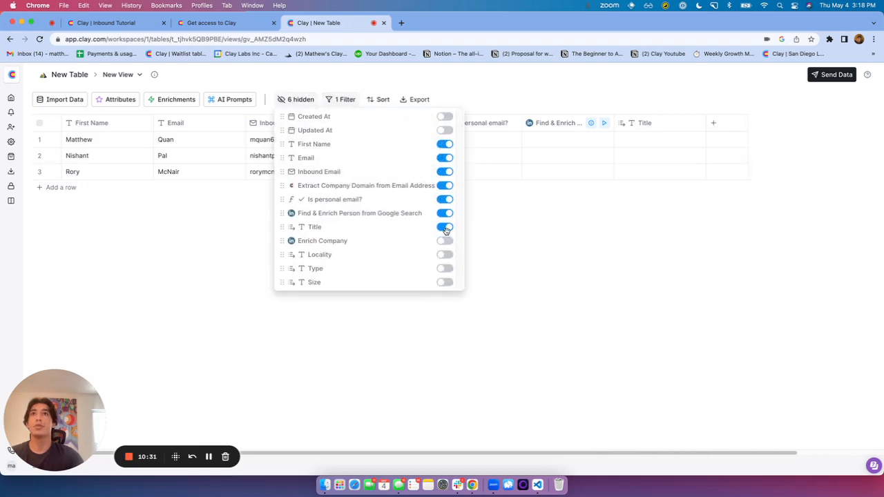
click(446, 227)
click(449, 215)
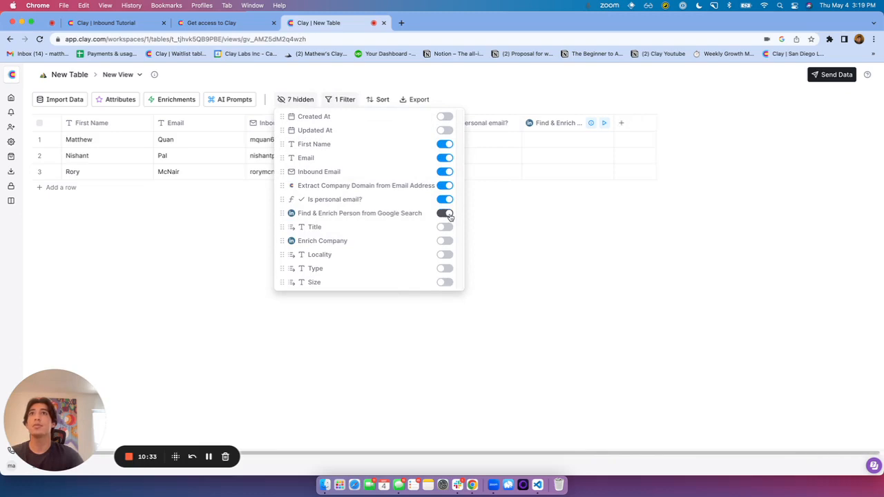
click(532, 232)
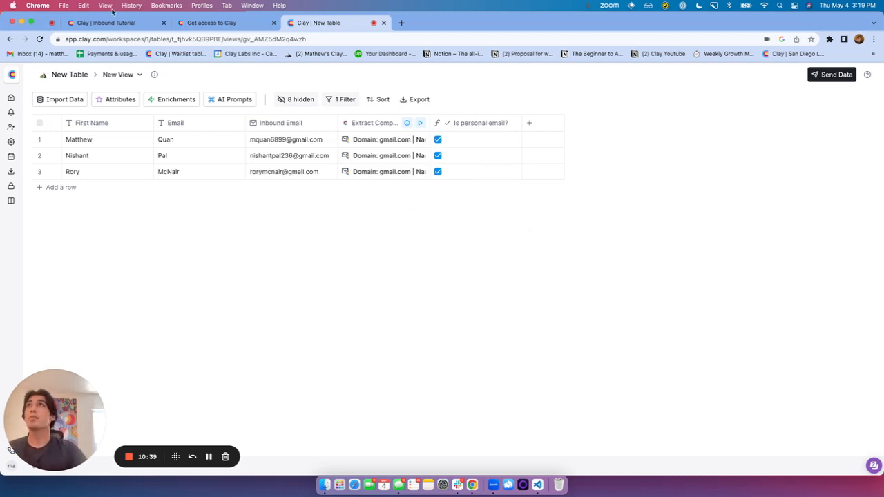
key(super+1)
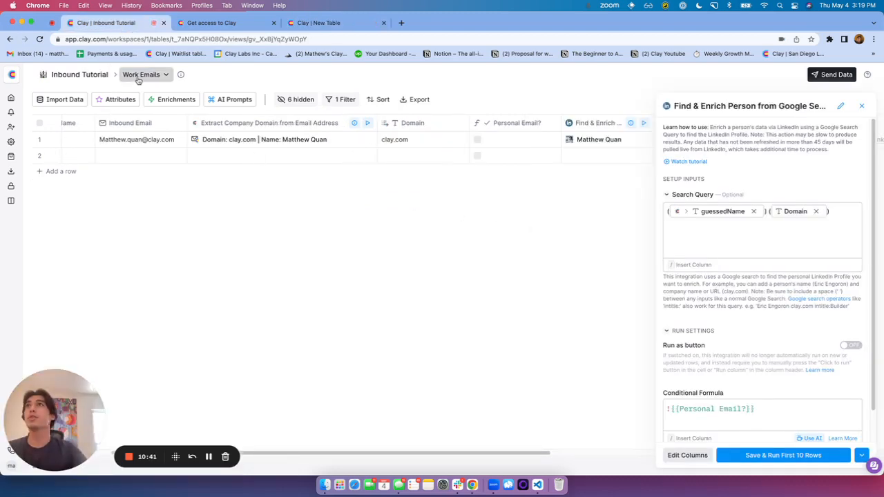
Check the Inbound Tutorial table's Personal Email view for reference, then return to the New Table
click(144, 75)
click(167, 210)
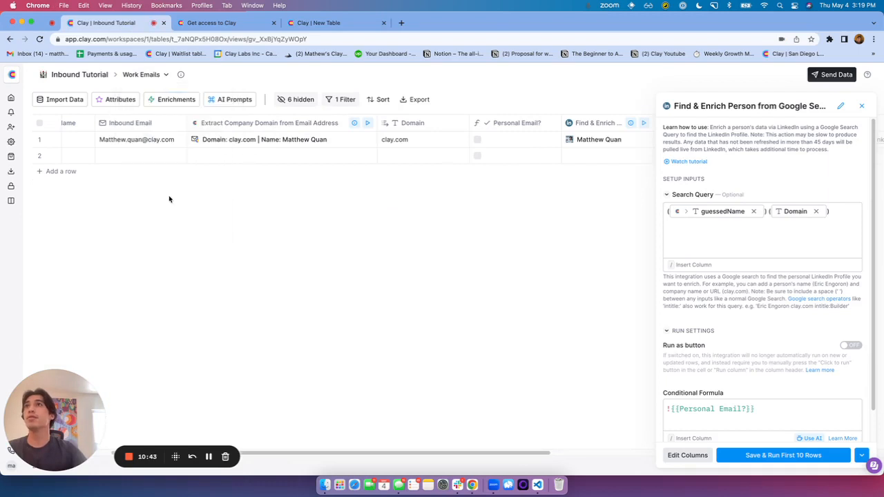
click(145, 73)
click(166, 195)
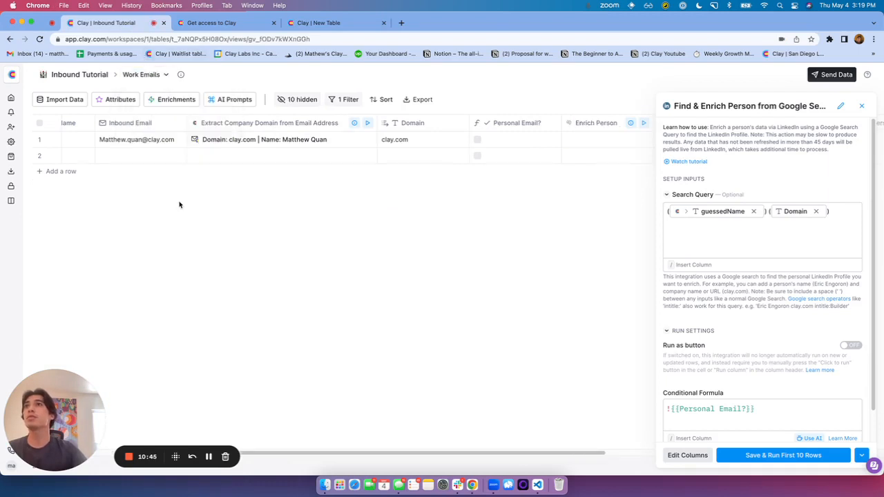
click(861, 105)
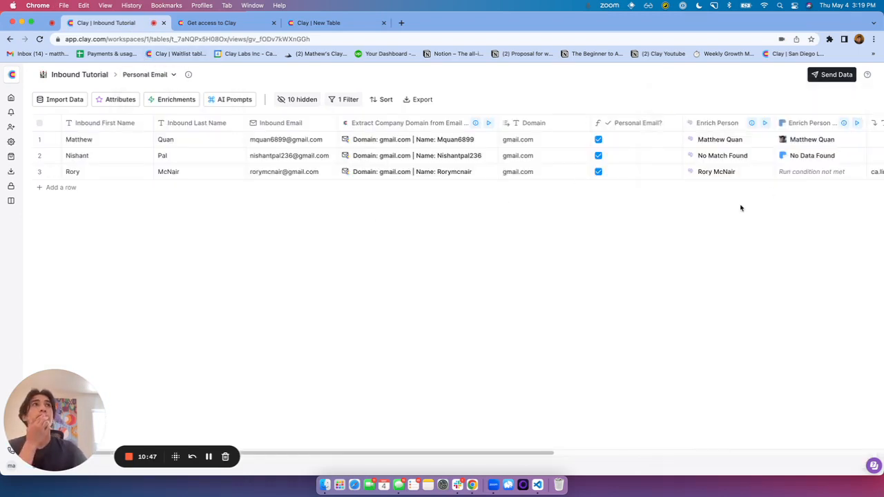
drag(538, 454, 856, 453)
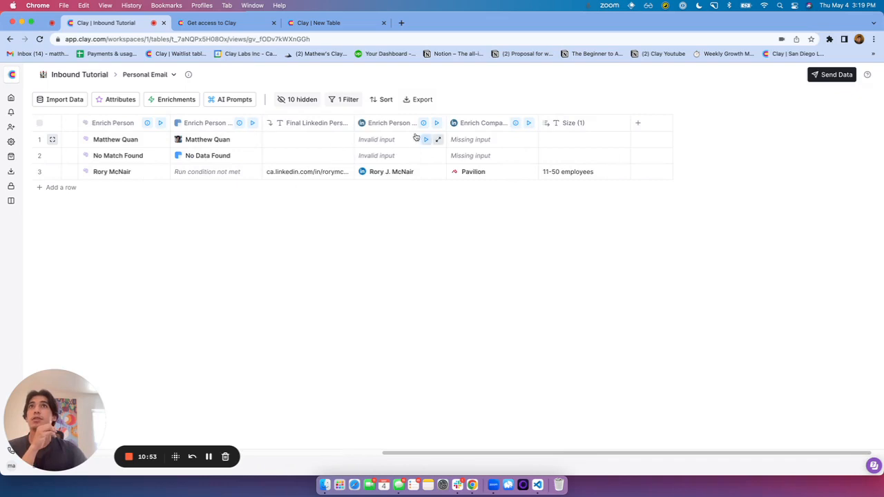
click(334, 23)
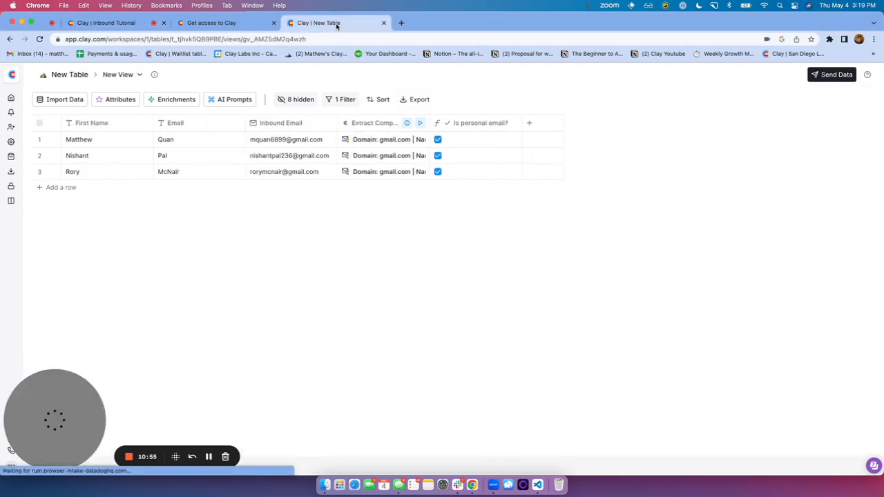
Add and run People Data Labs Enrich Person on Inbound Email, requiring a LinkedIn profile
click(168, 101)
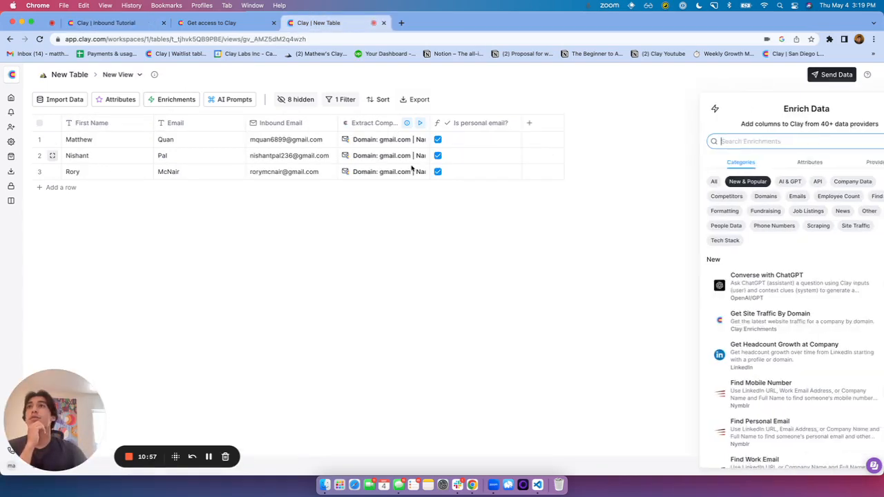
text(people)
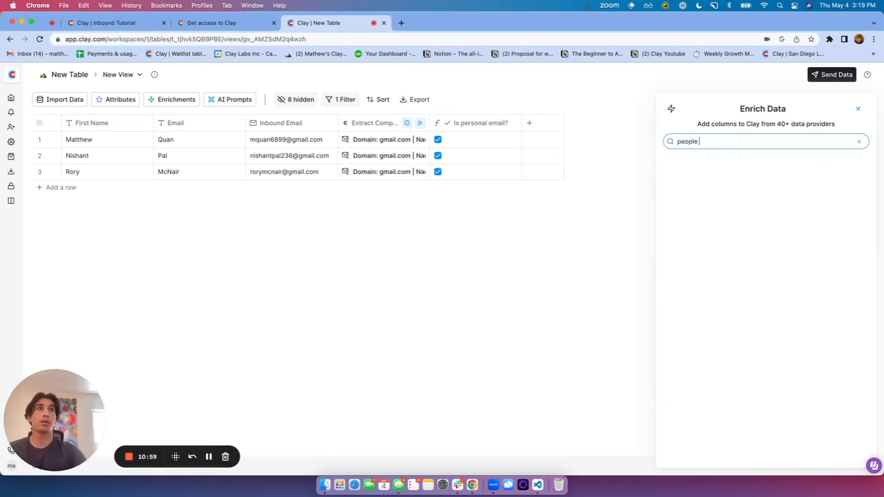
text( data labs)
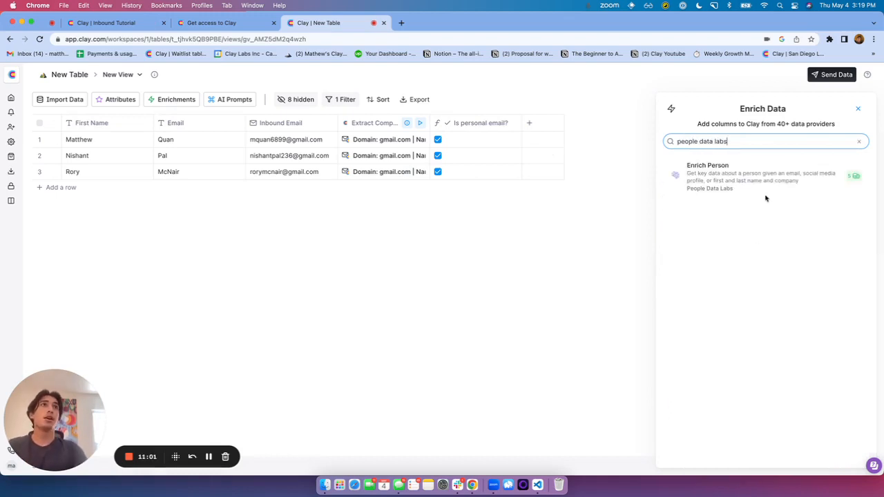
click(768, 191)
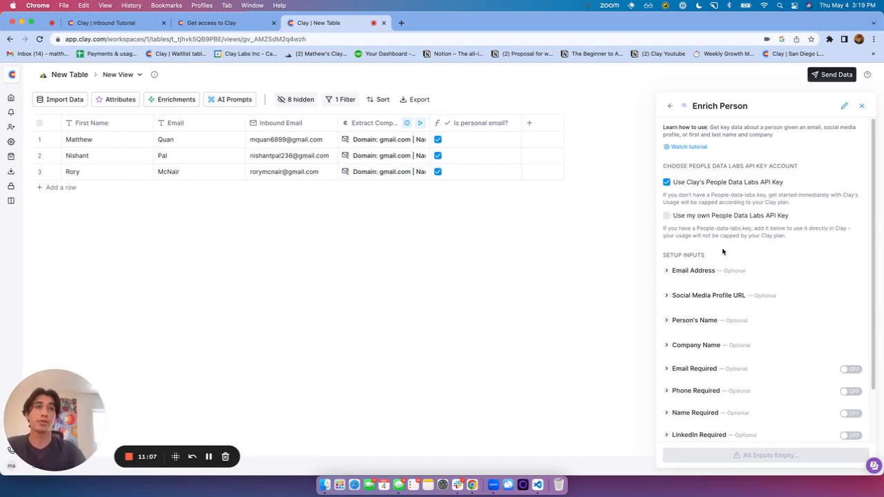
click(714, 275)
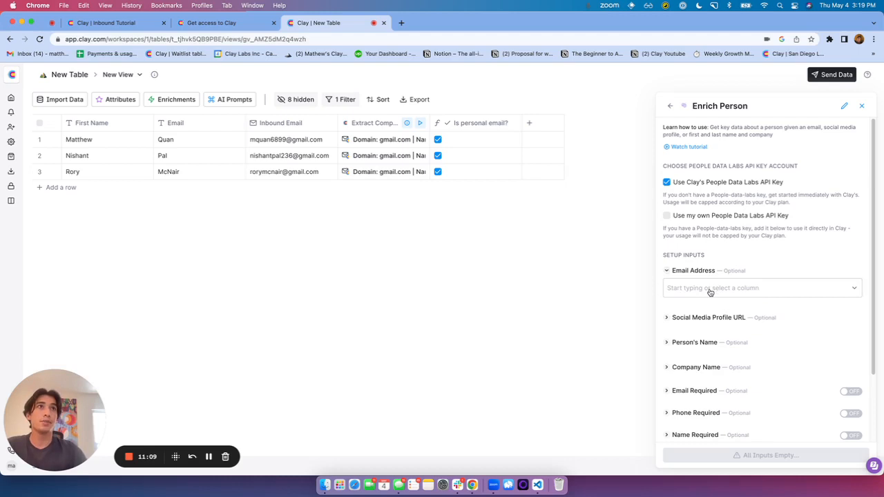
click(709, 290)
click(707, 322)
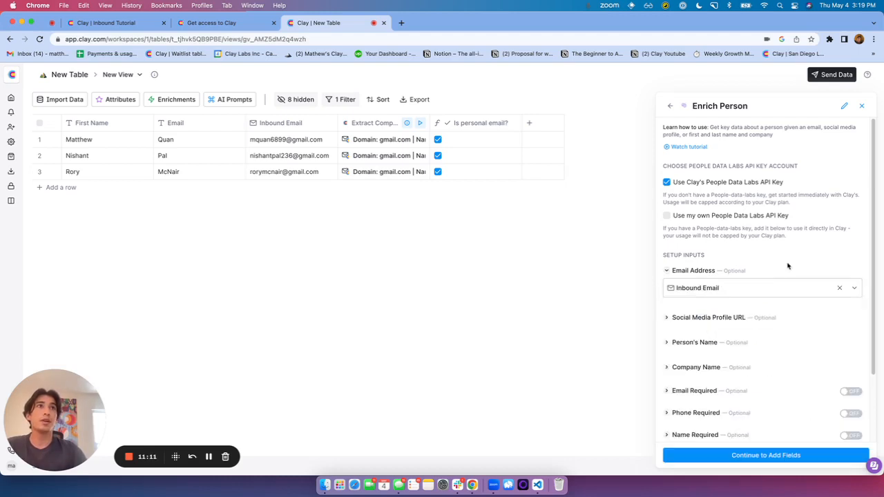
scroll(787, 266, down, 2)
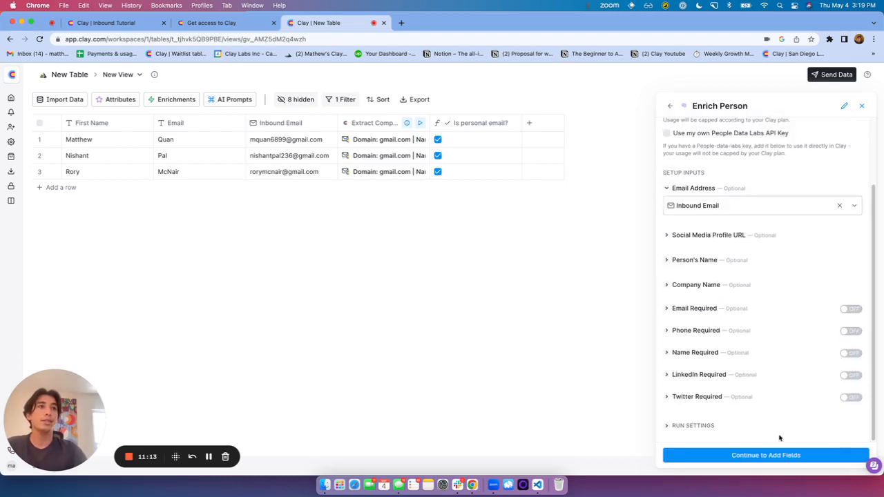
click(852, 375)
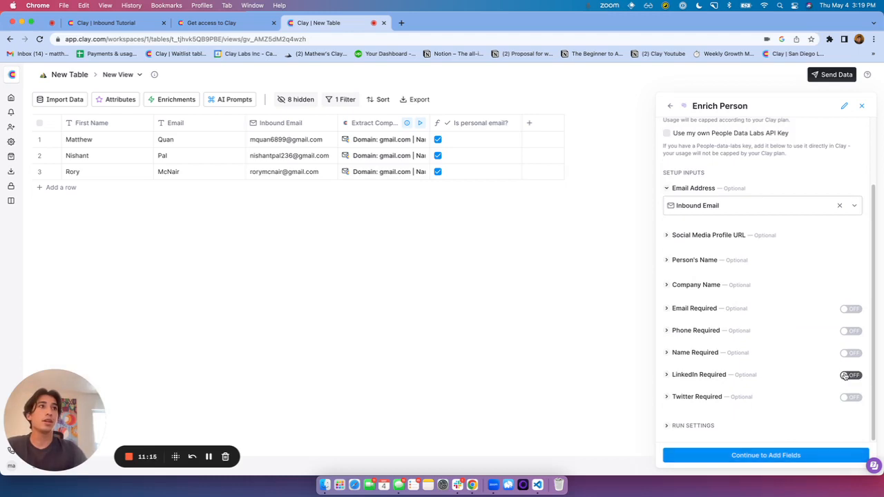
click(797, 456)
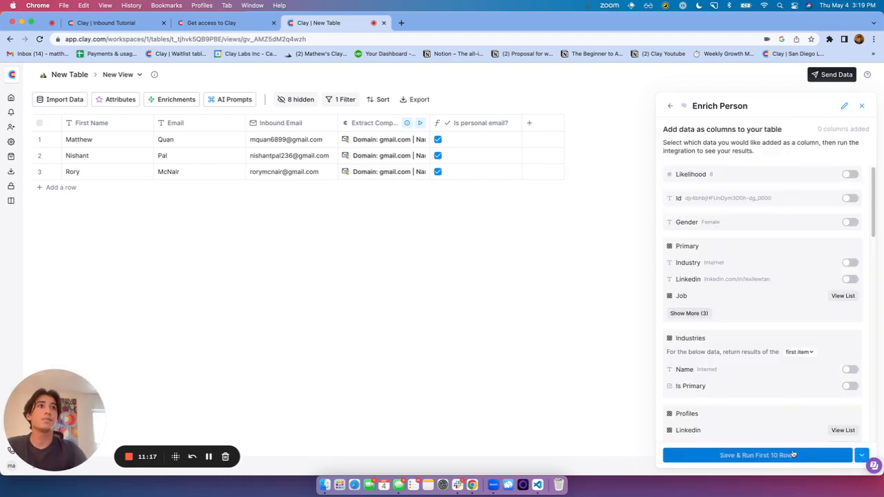
click(822, 454)
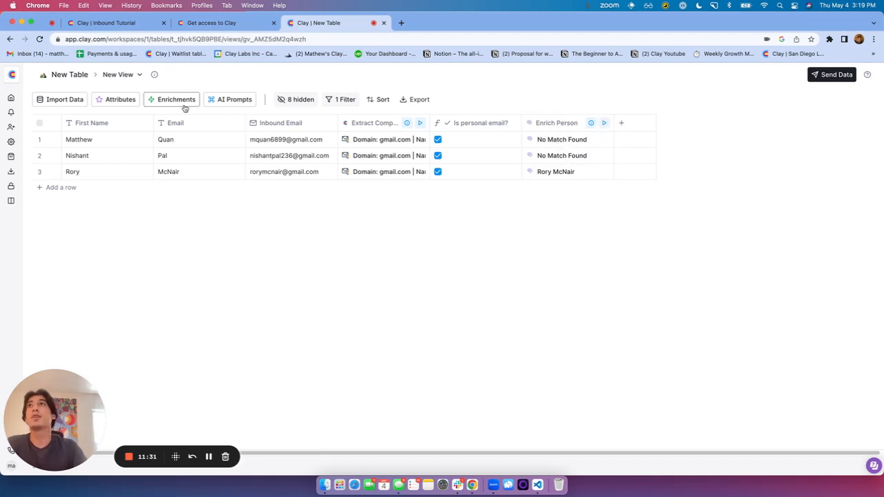
Add Clearbit Enrich Person & Company using Inbound Email and run it on the first 10 rows
click(159, 100)
click(733, 140)
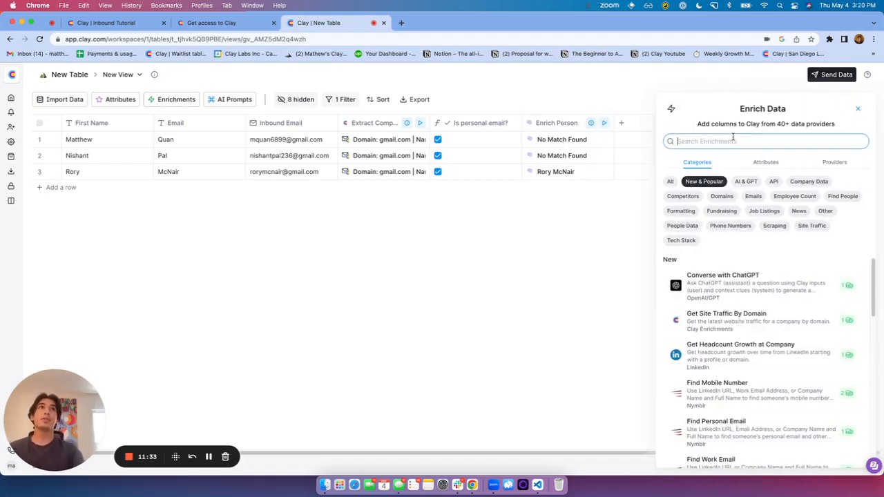
text(clearbit)
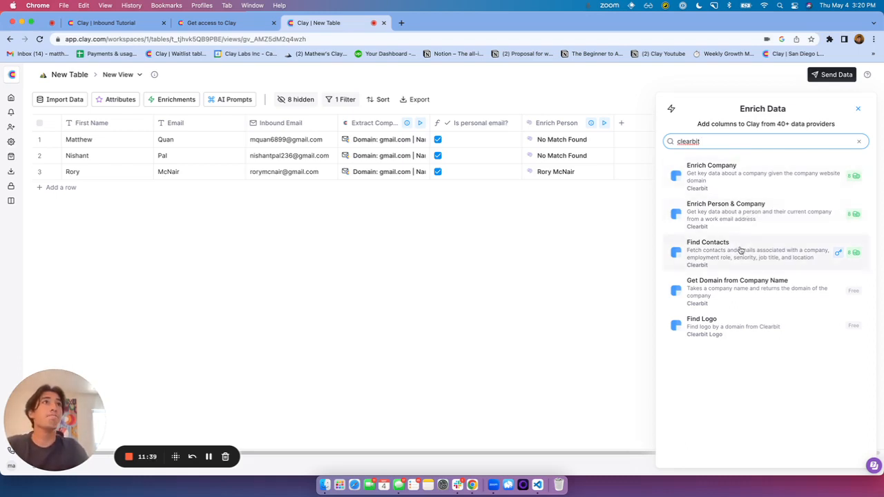
click(789, 222)
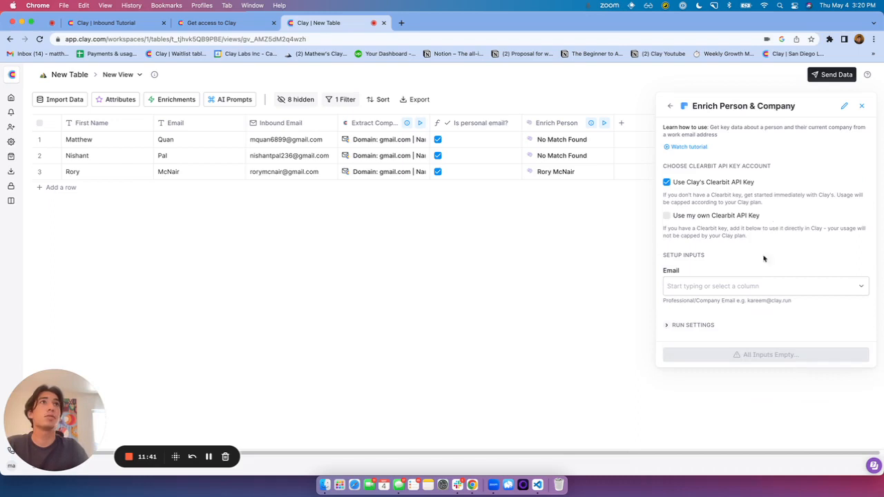
click(748, 287)
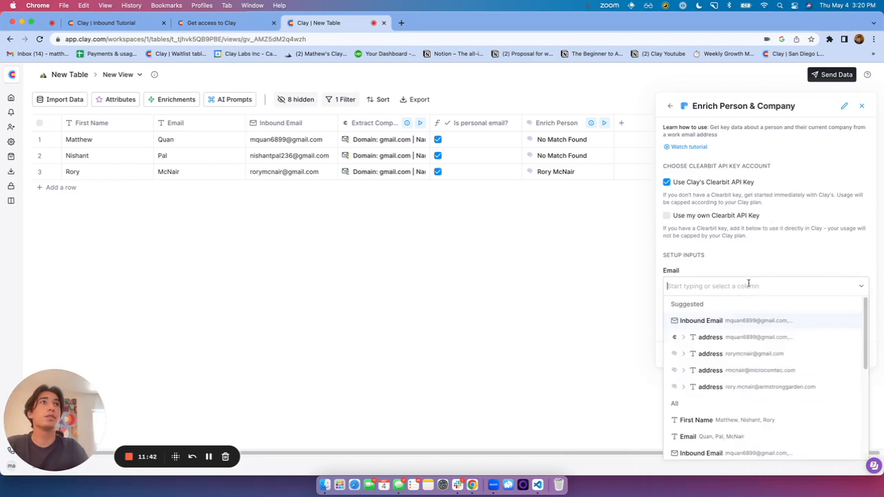
click(732, 320)
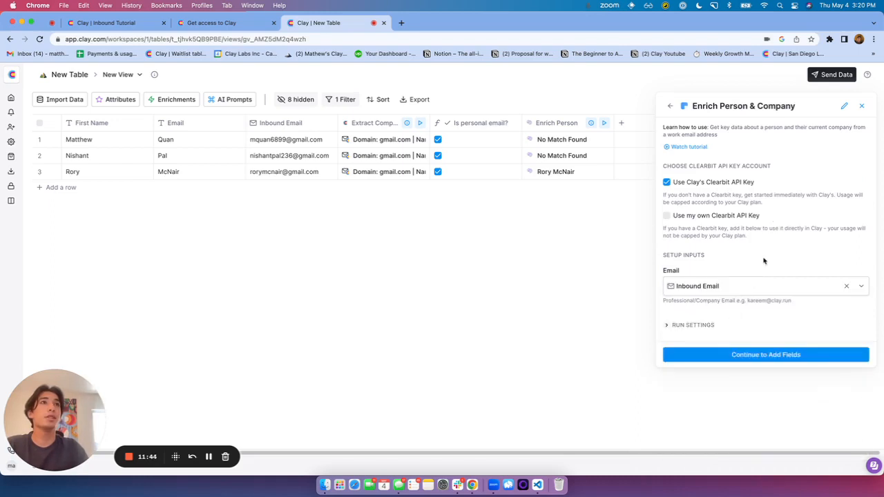
click(756, 354)
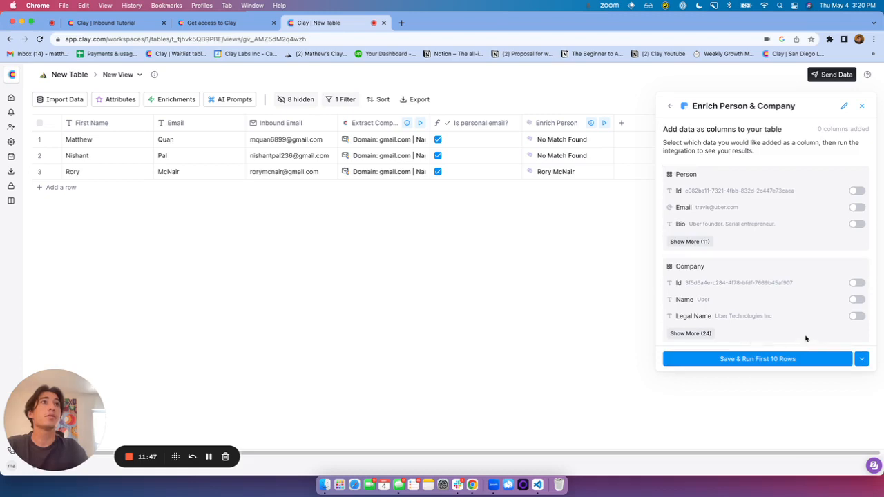
click(816, 358)
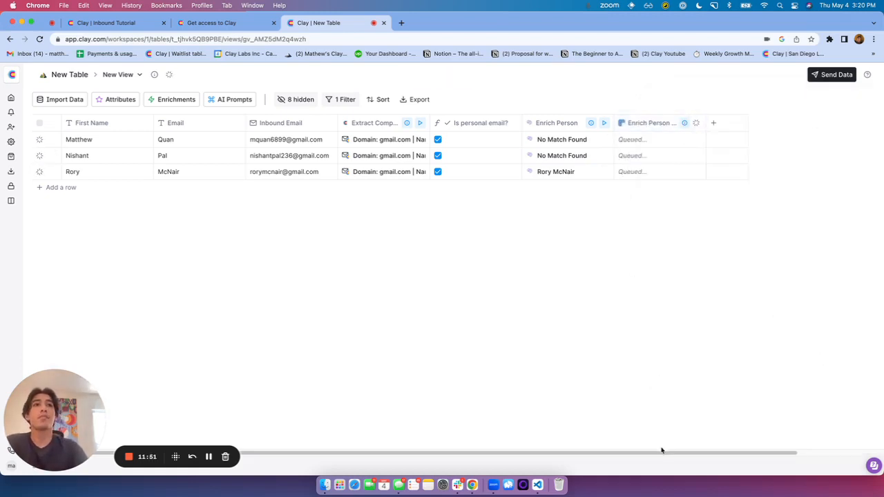
drag(659, 453, 742, 458)
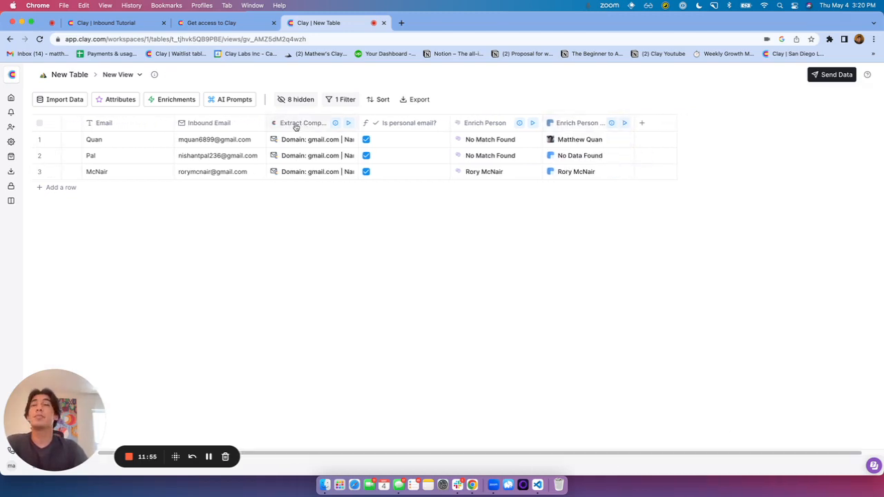
click(170, 97)
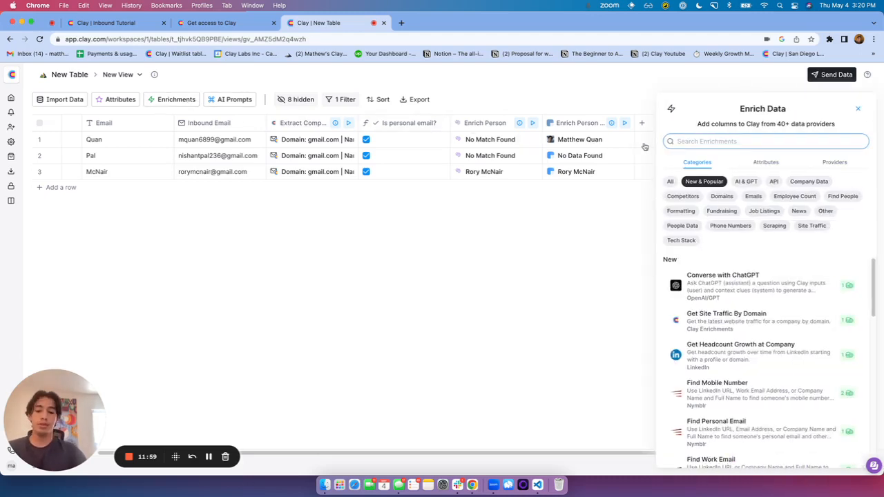
text(nymblr)
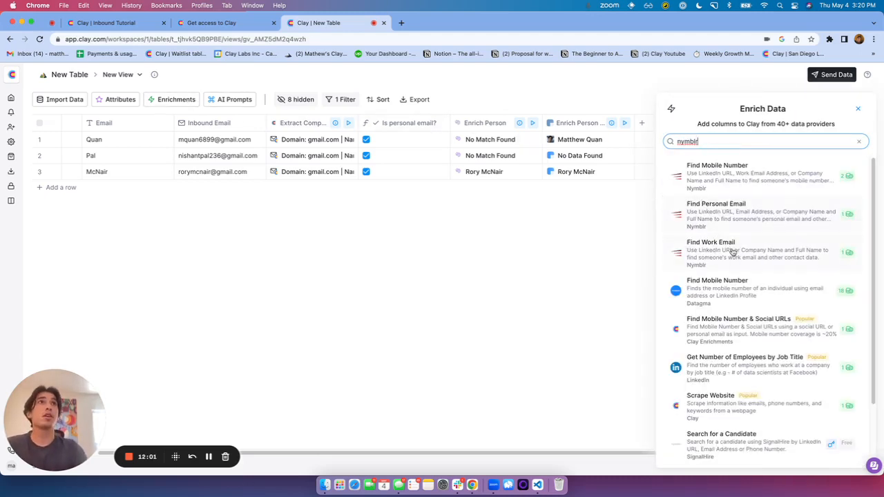
click(734, 252)
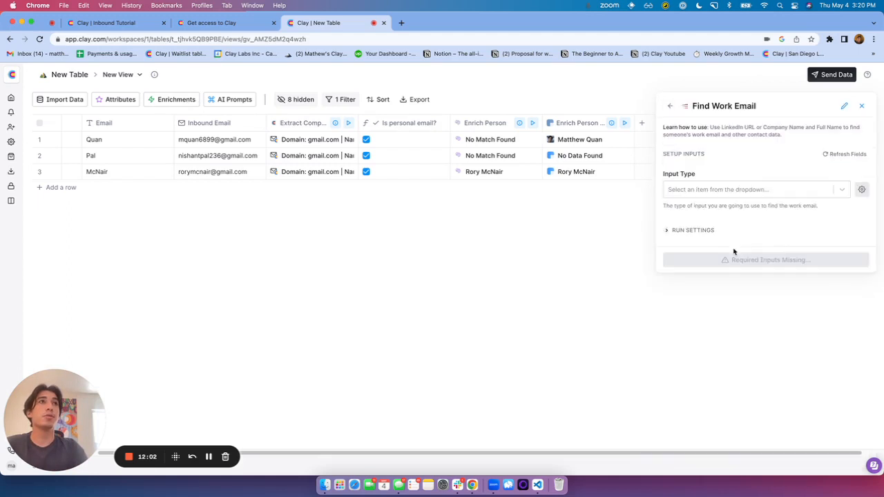
click(738, 192)
click(732, 159)
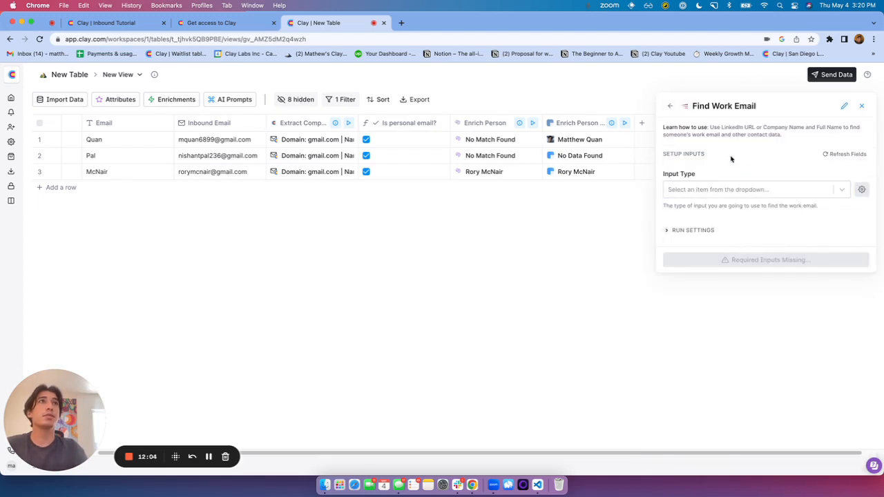
click(670, 106)
click(720, 213)
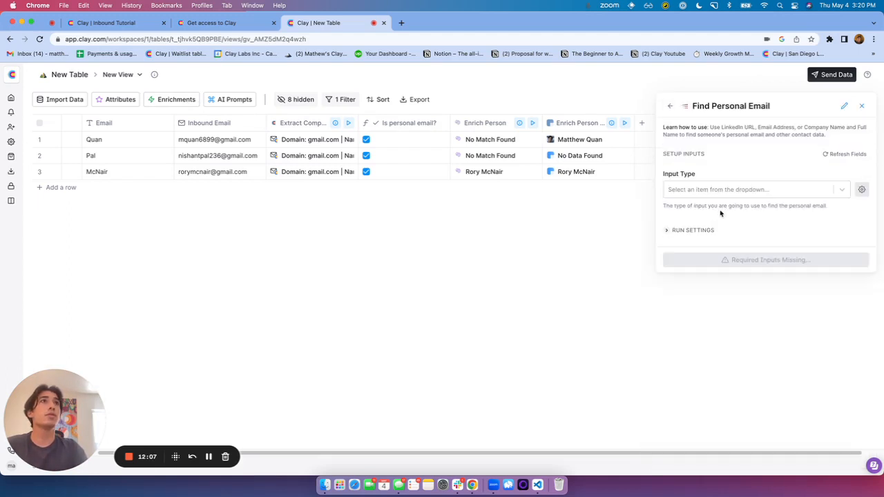
click(733, 190)
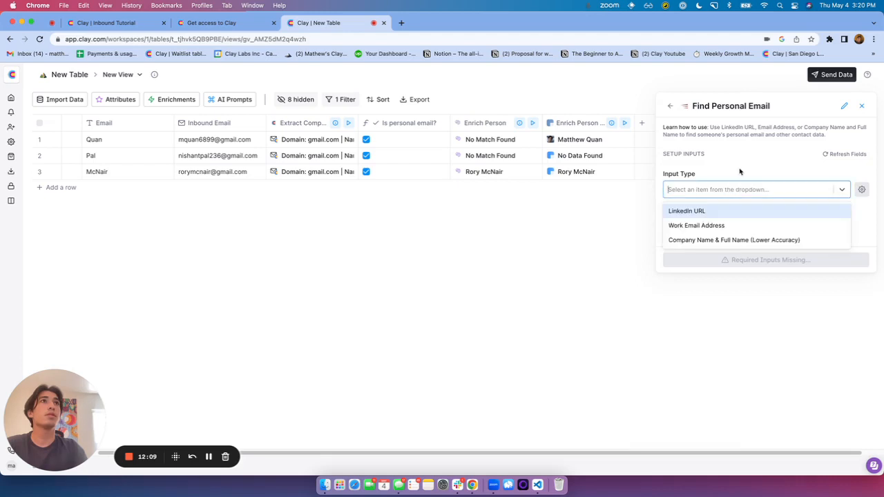
click(740, 171)
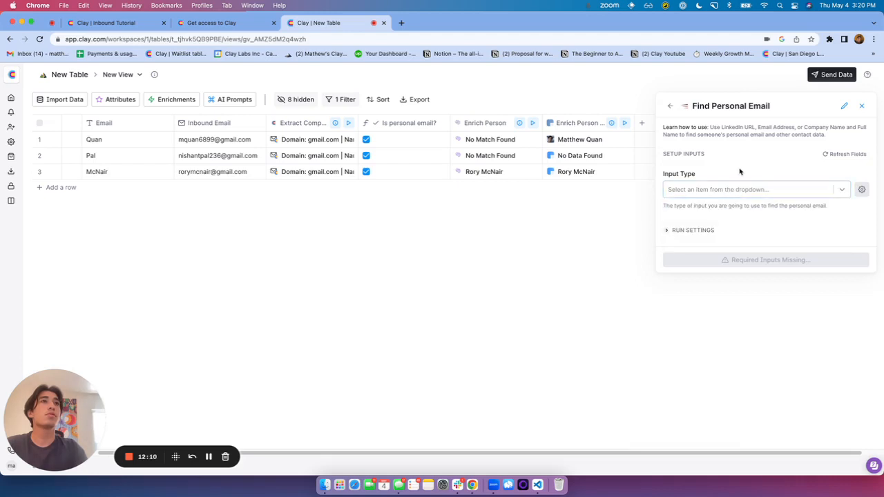
click(670, 106)
click(857, 109)
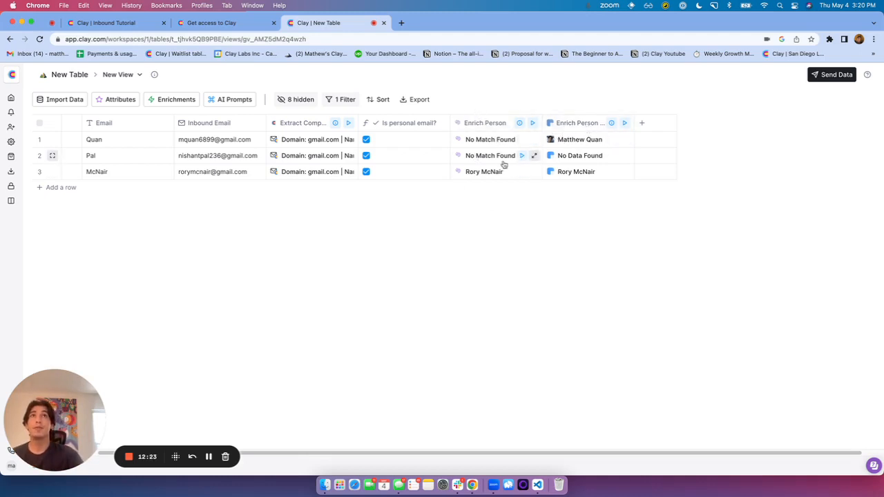
Open the Enrich Person & Company run settings and start an AI condition 'Only run this column if'
click(582, 125)
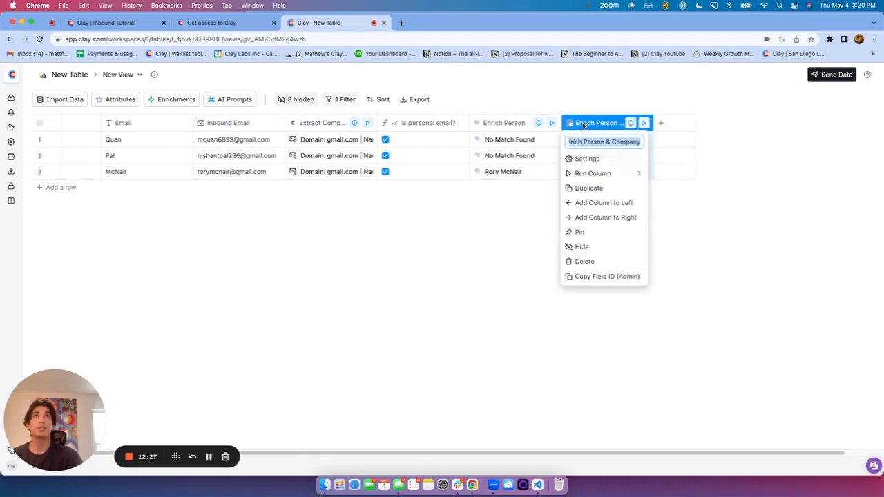
click(586, 159)
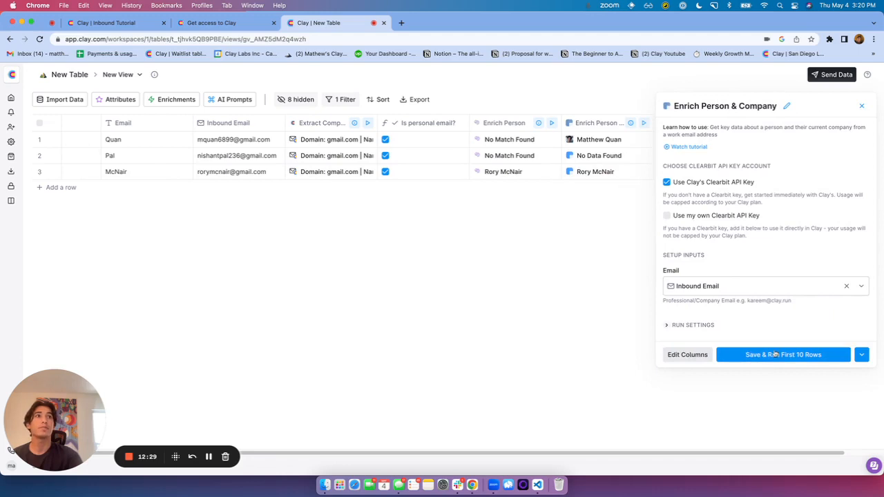
click(712, 325)
scroll(743, 339, down, 1)
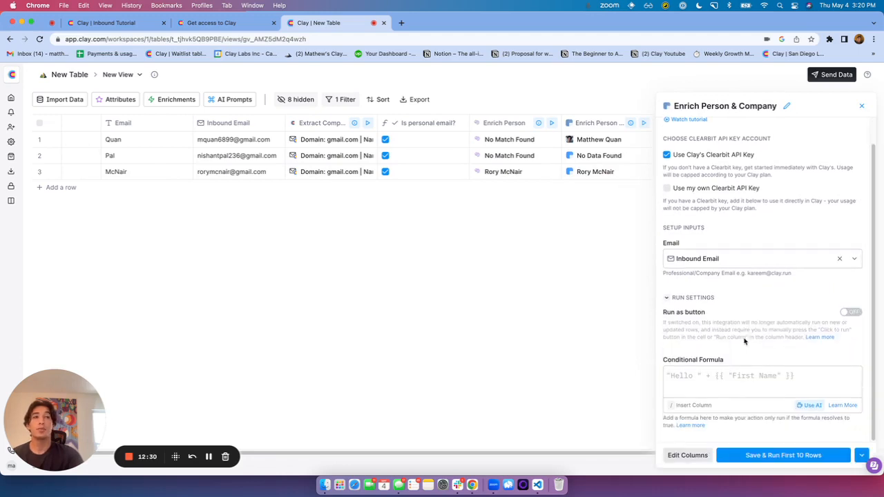
click(809, 406)
click(304, 280)
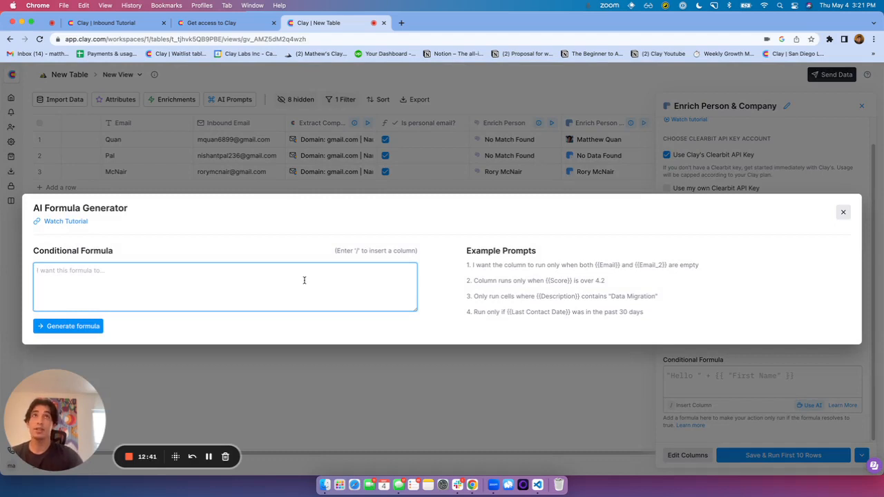
text(Only run this column if)
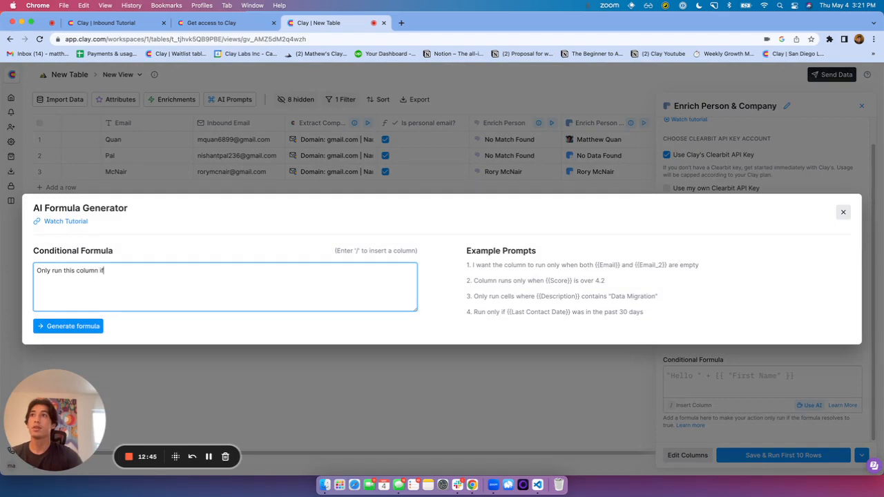
text( /)
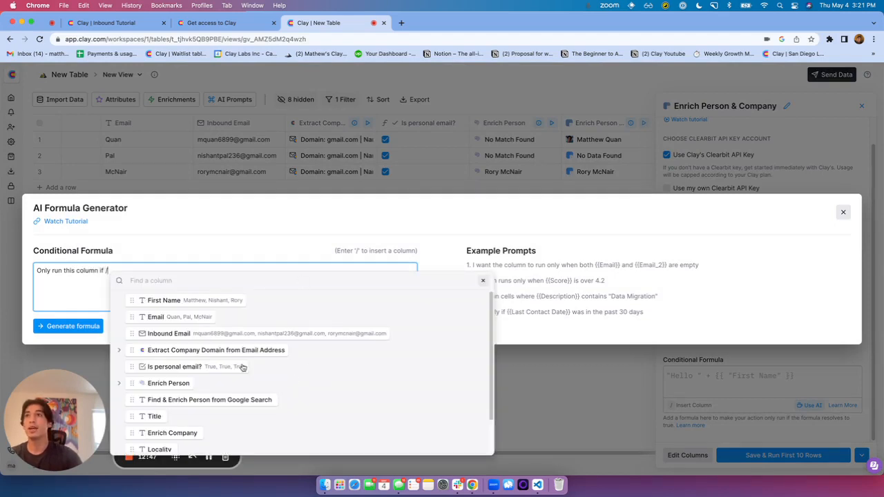
Generate and save the !{{Enrich Person}}.id condition, then rerun the first 10 rows
click(183, 383)
scroll(197, 384, down, 1)
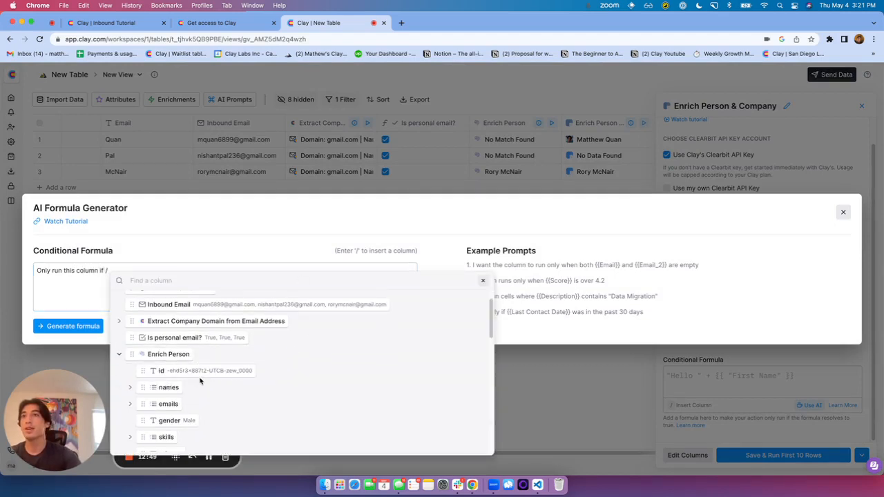
click(205, 373)
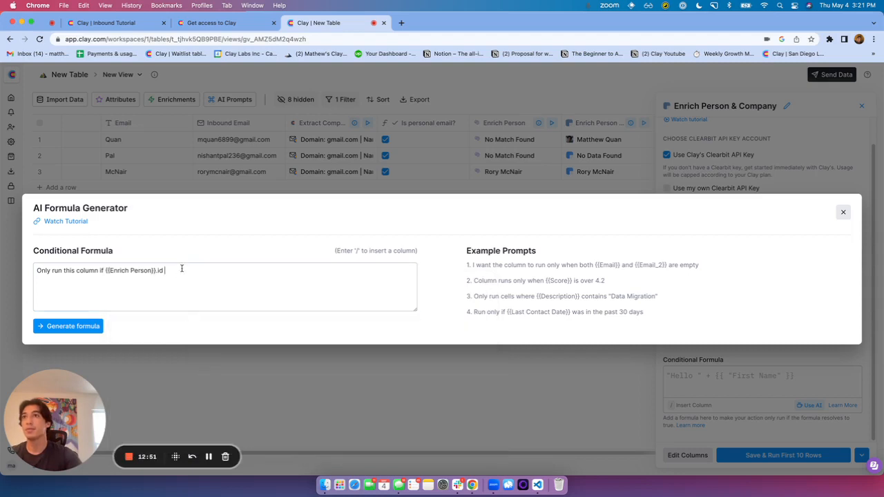
click(182, 268)
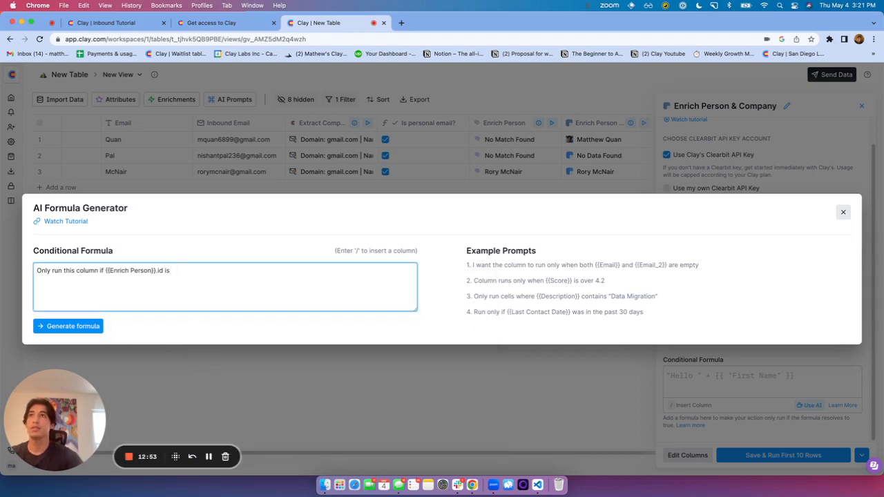
click(59, 328)
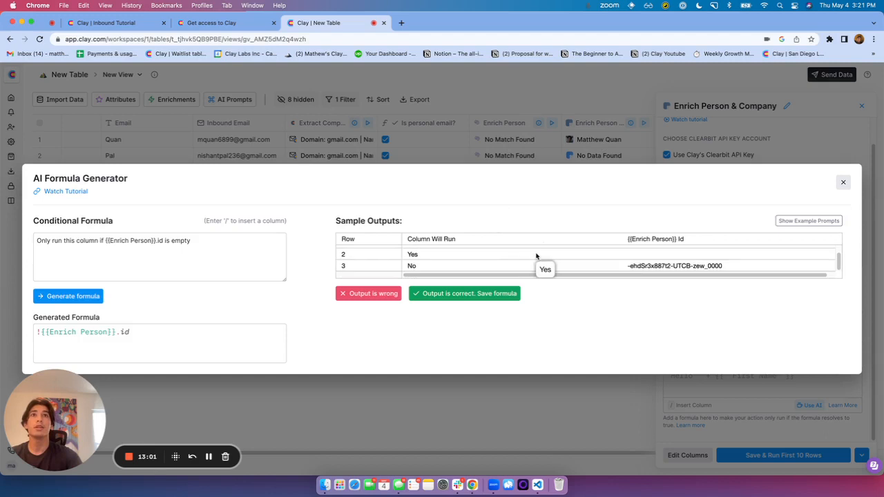
click(488, 293)
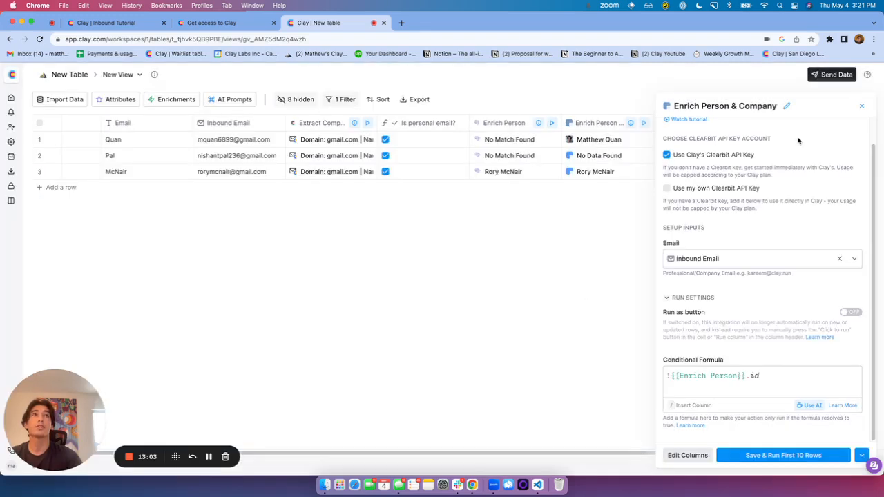
click(783, 458)
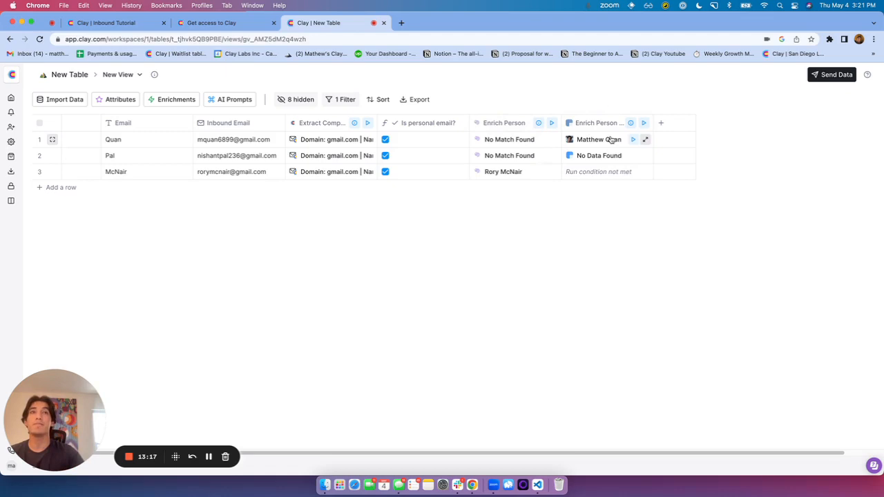
click(663, 123)
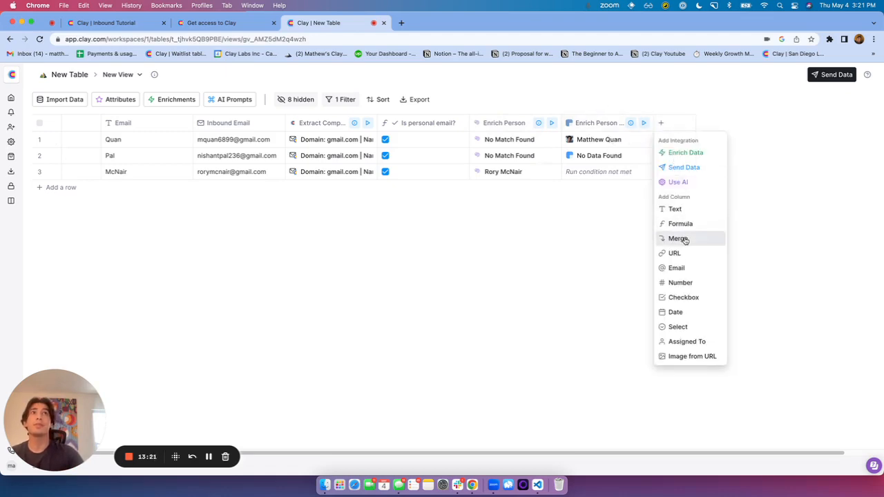
Add a merge column whose first try is Enrich Person's LinkedIn profile URL
click(663, 124)
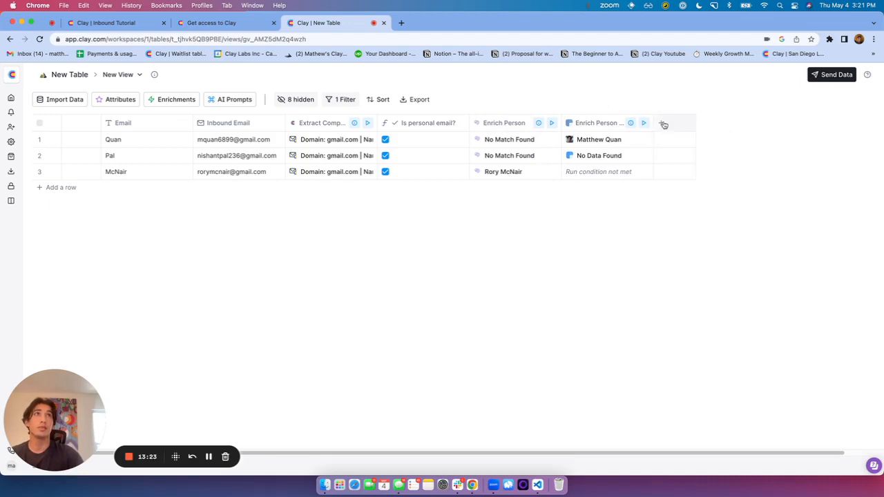
click(663, 124)
click(677, 239)
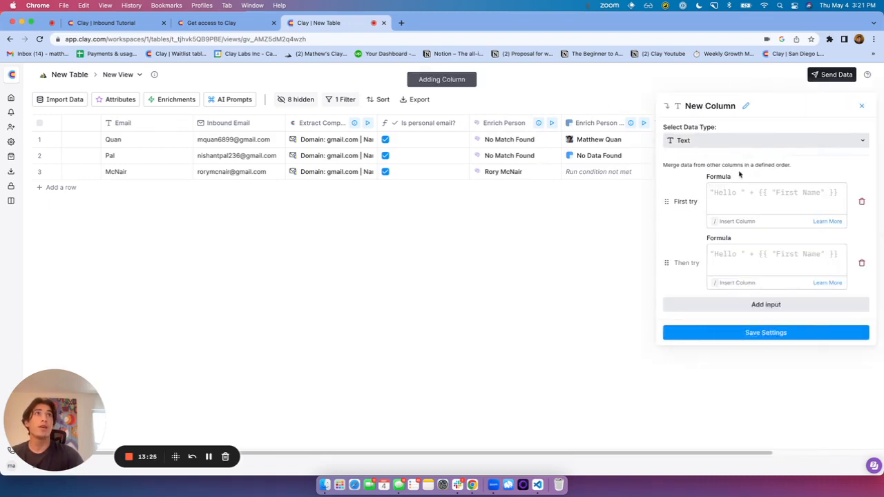
click(748, 193)
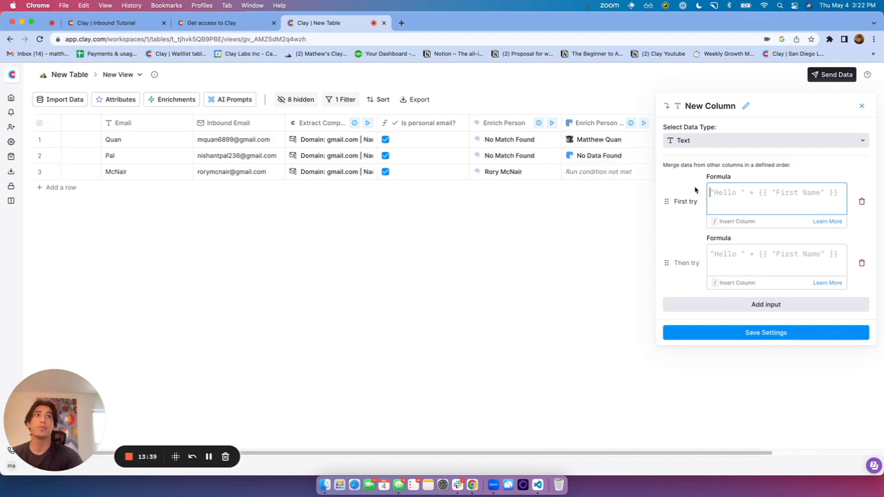
text(/)
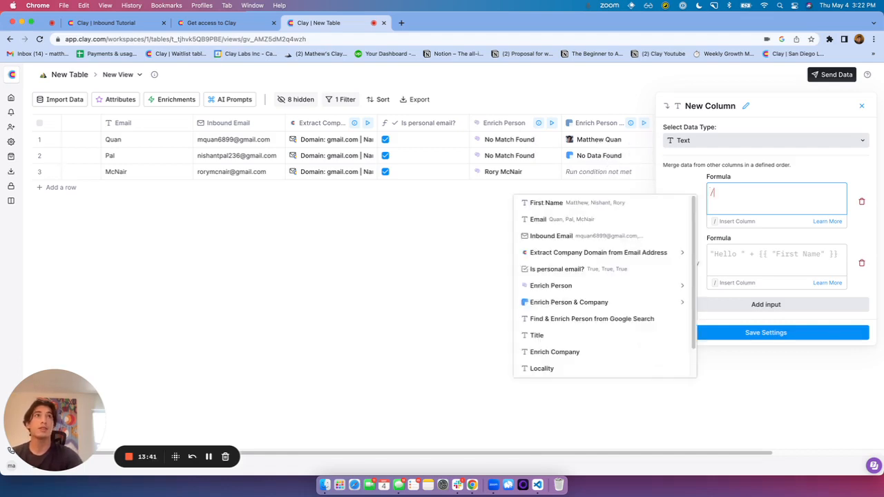
click(598, 285)
scroll(589, 315, down, 1)
scroll(588, 315, down, 2)
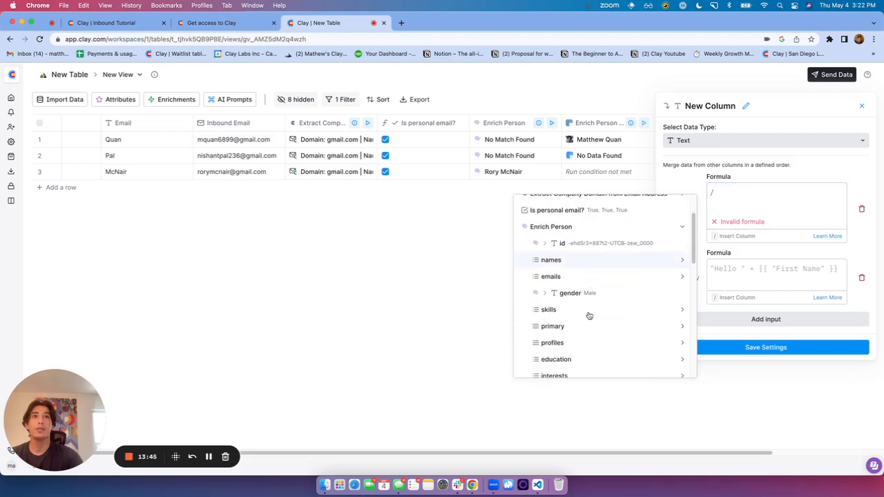
click(579, 331)
scroll(584, 323, down, 1)
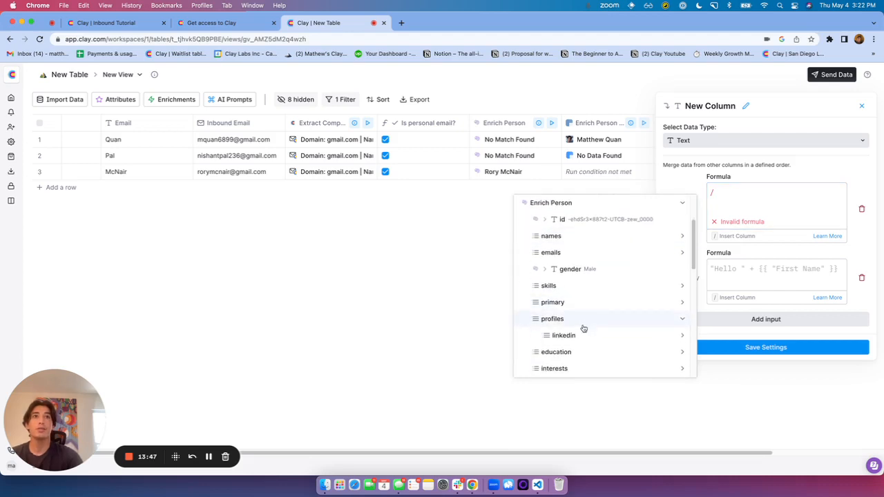
click(583, 335)
scroll(595, 337, down, 1)
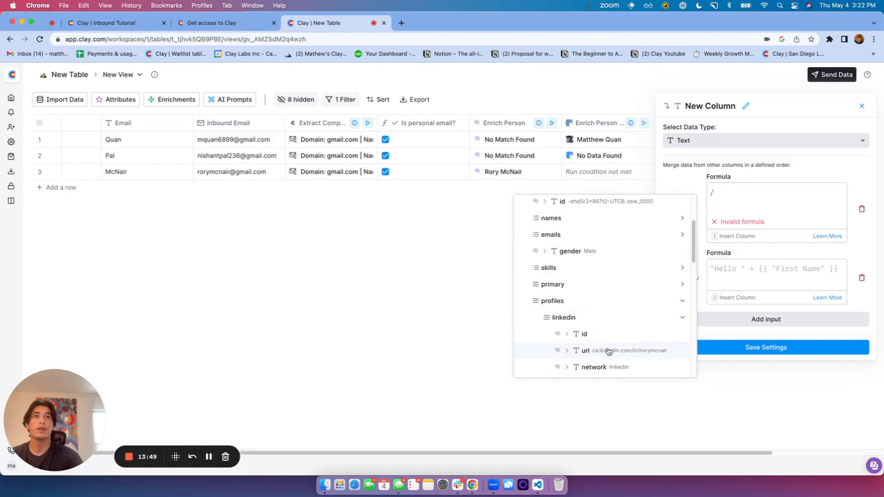
click(608, 350)
Set the fallback to {{Enrich Person & Company}}.person.linkedin.handle and save the merged column
click(746, 256)
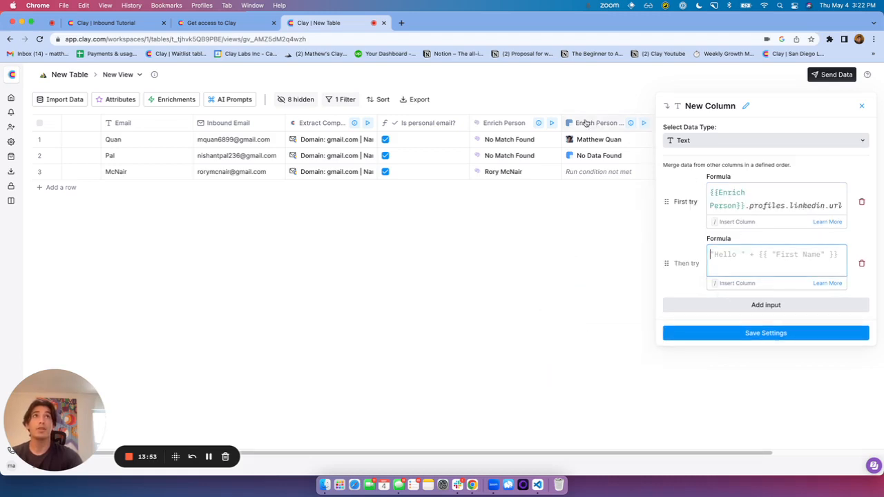
text(/)
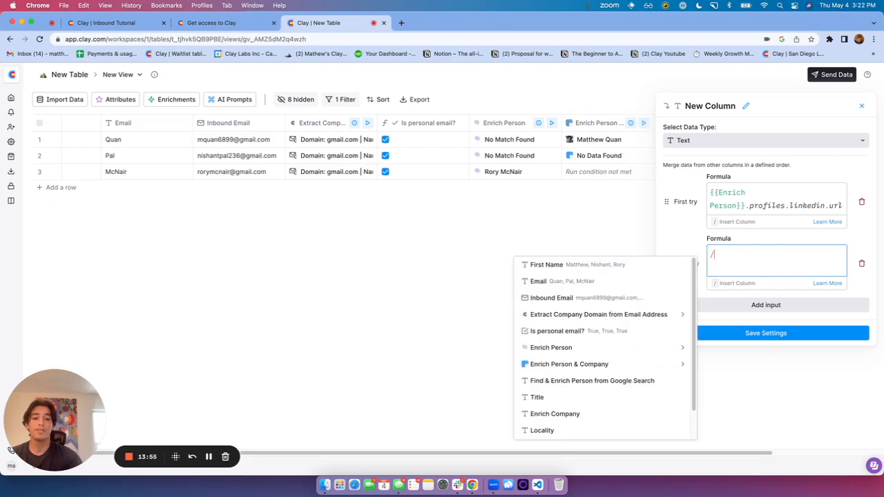
click(607, 363)
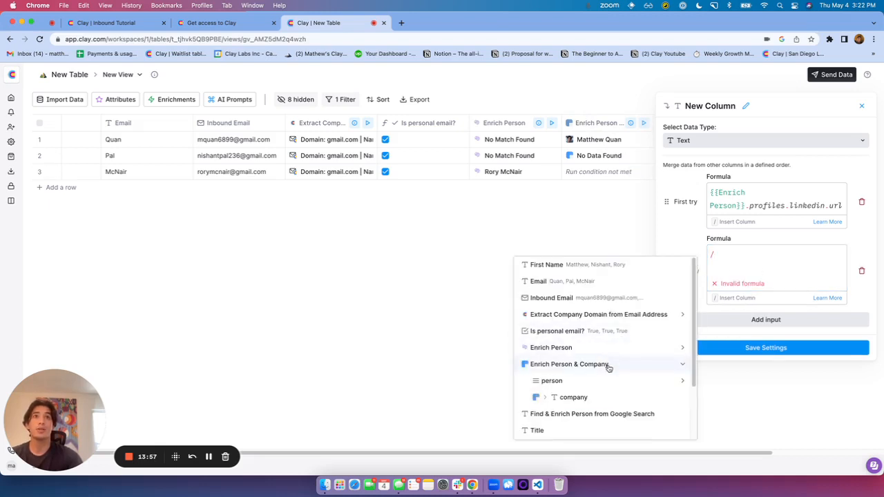
click(601, 372)
scroll(603, 373, down, 5)
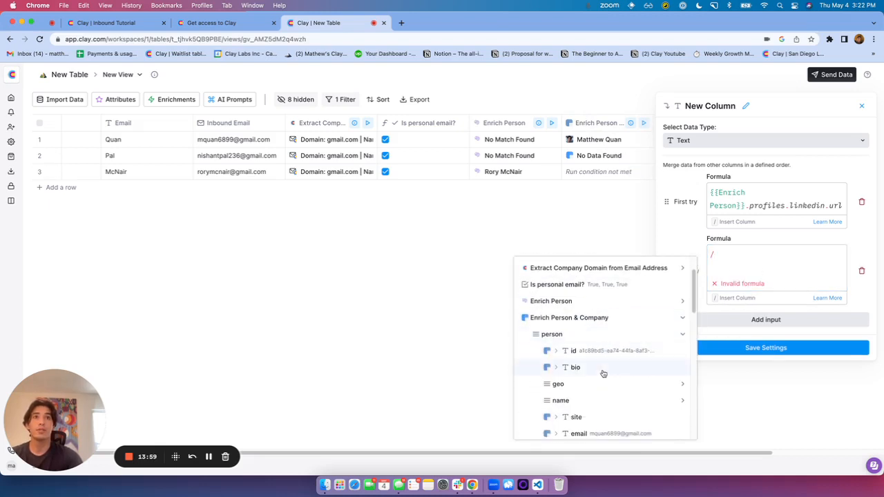
scroll(602, 374, down, 2)
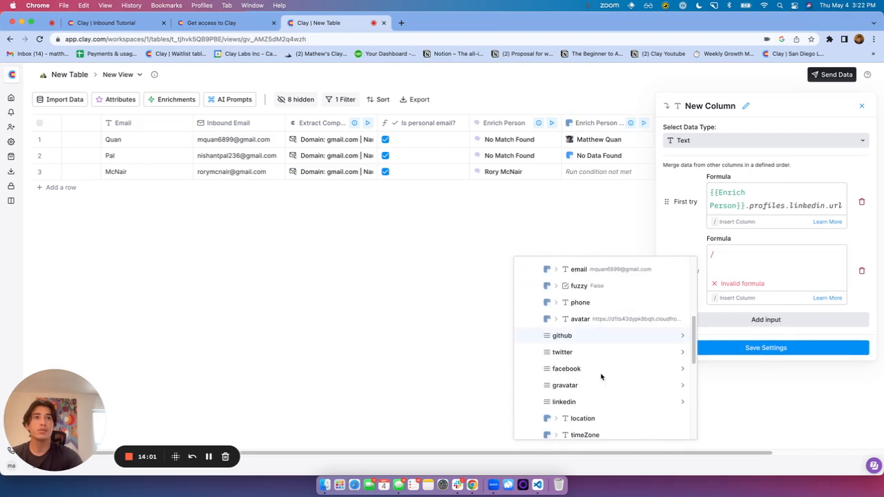
click(580, 403)
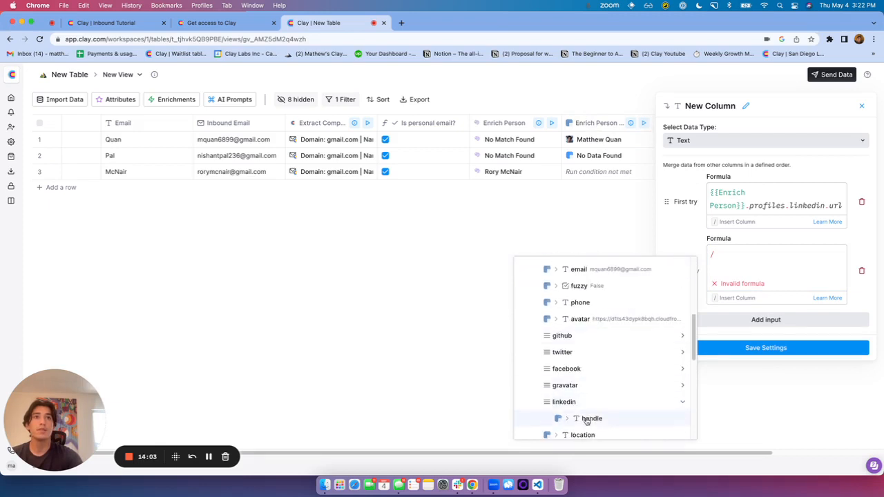
click(589, 418)
click(872, 289)
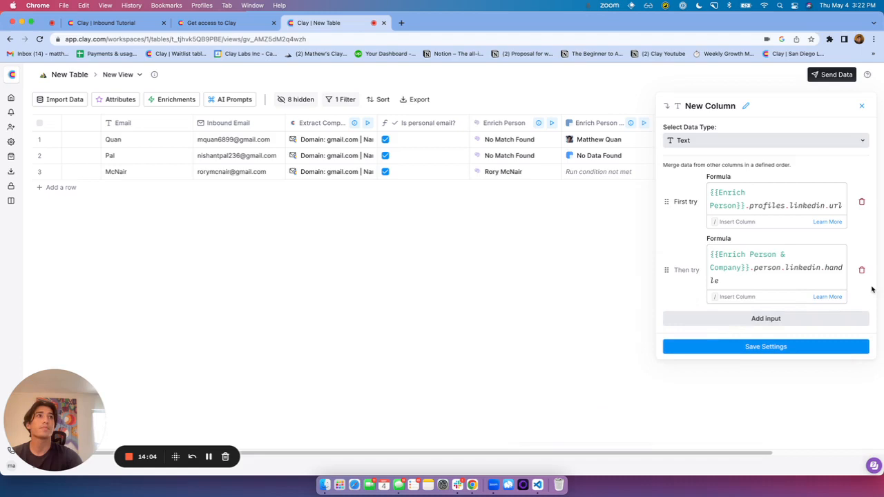
click(752, 348)
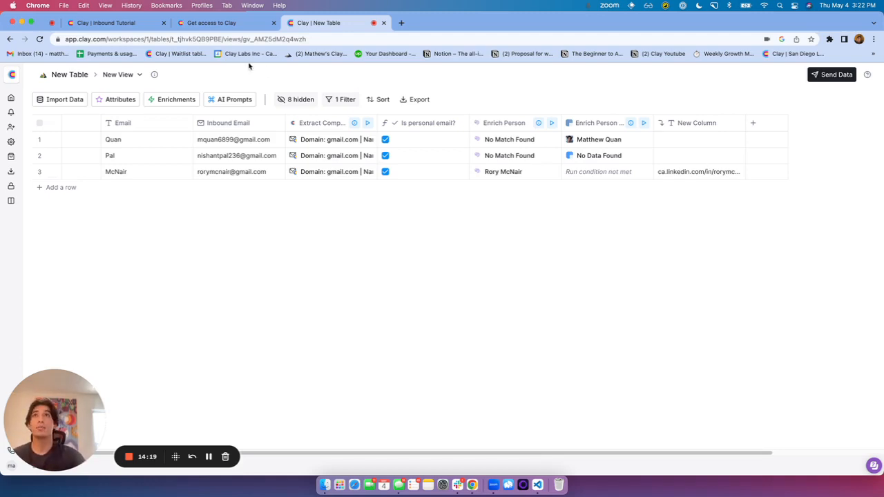
Add an Enrich Person from LinkedIn Profile column using New Column as the LinkedIn profile
click(176, 98)
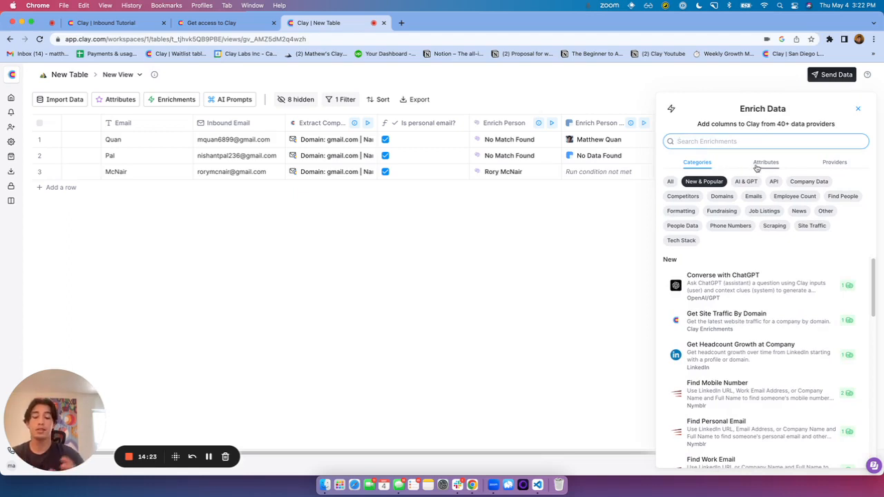
text(enrich)
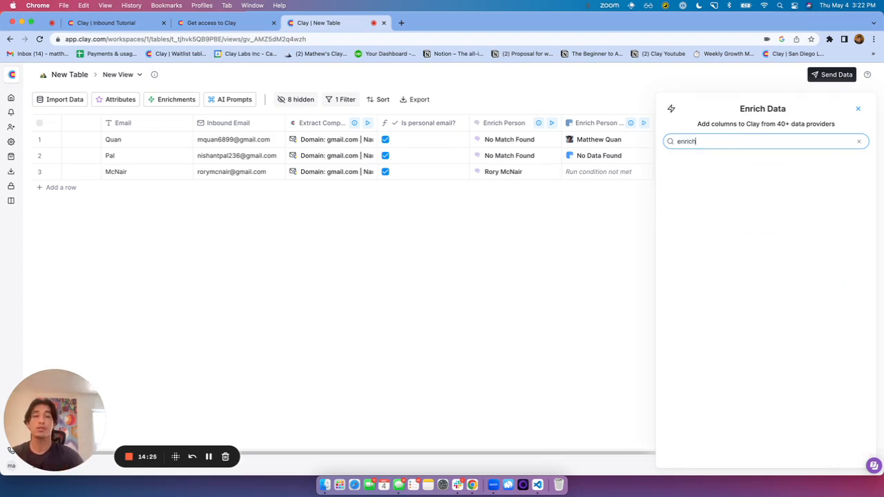
text( person)
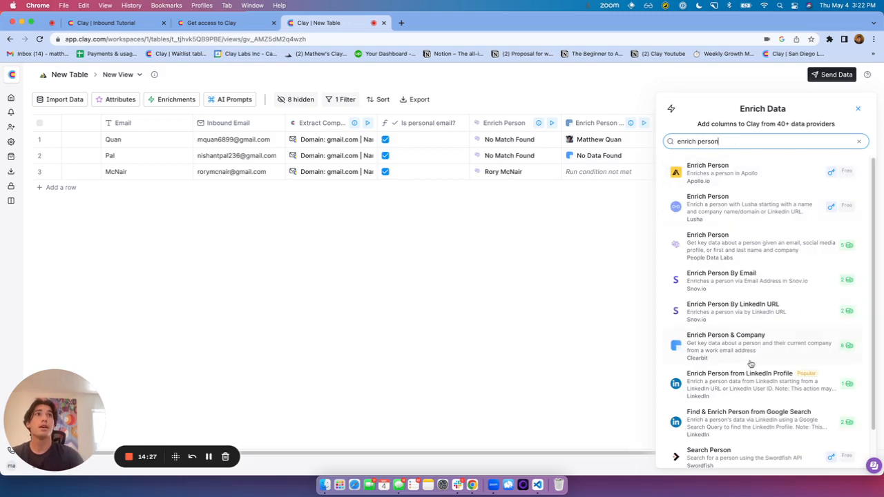
click(751, 388)
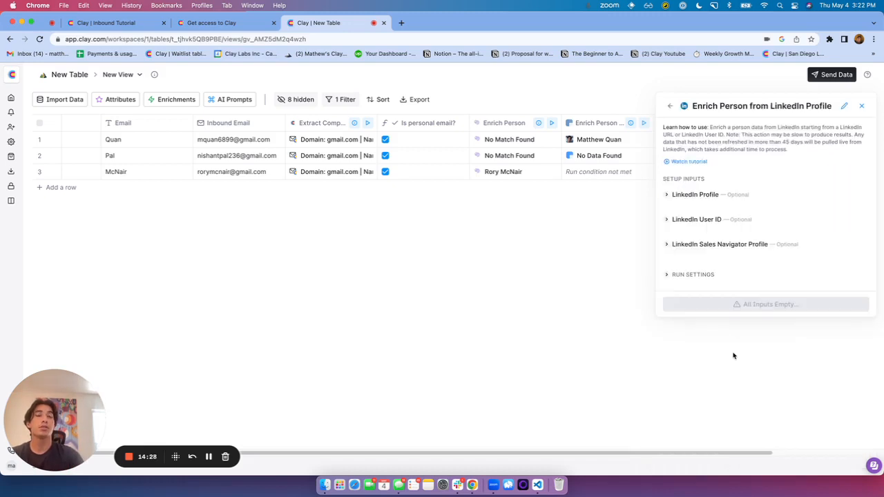
click(699, 196)
click(711, 211)
scroll(732, 298, down, 3)
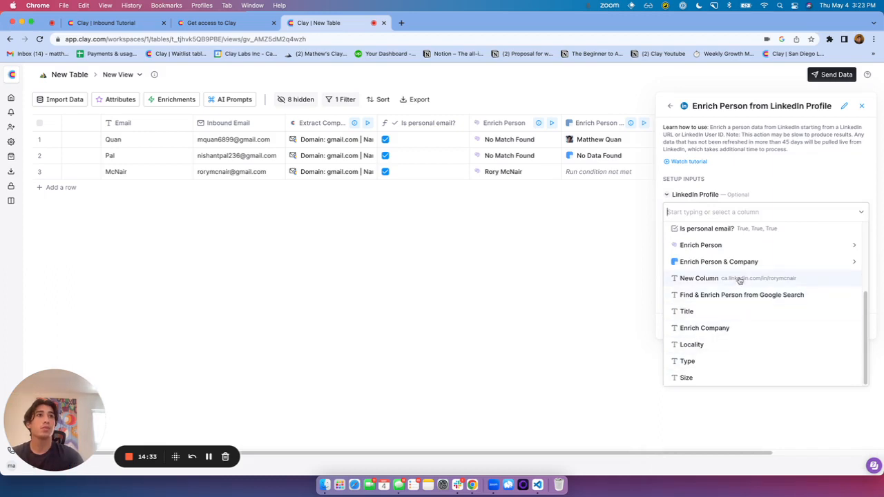
click(739, 280)
click(756, 328)
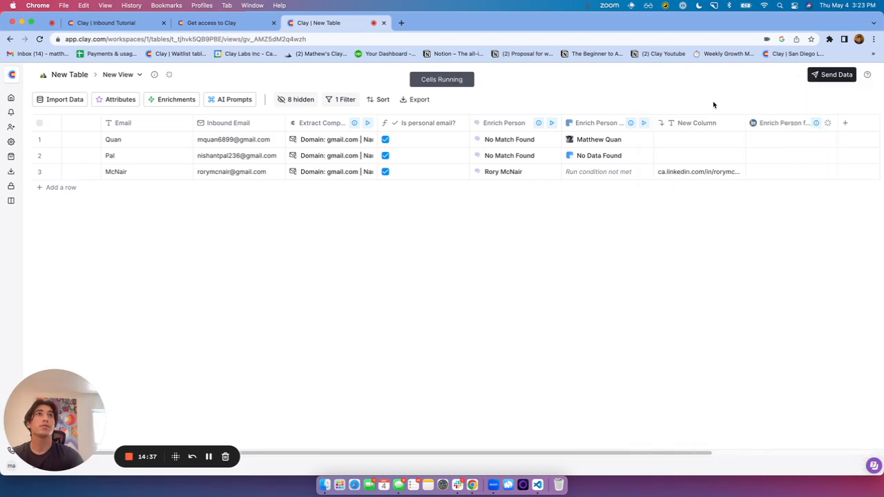
Rename New Column to 'Final Linkedin Personal Email'
click(705, 122)
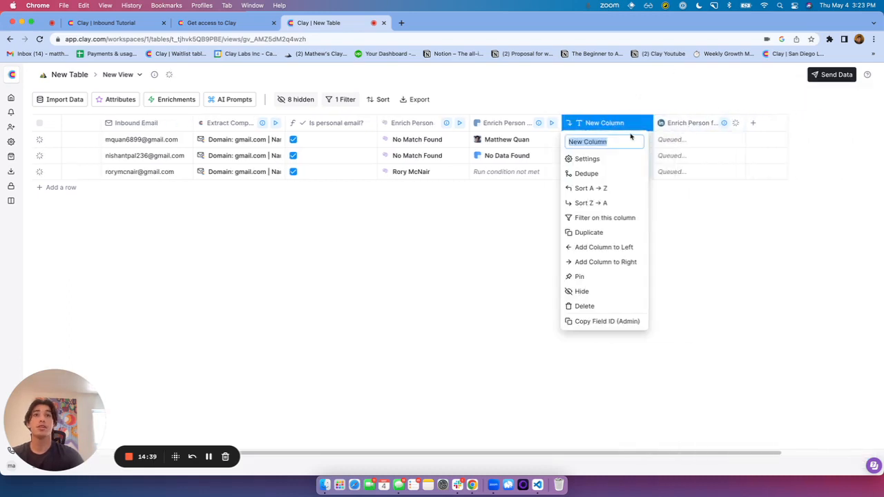
text(Final Linkedin )
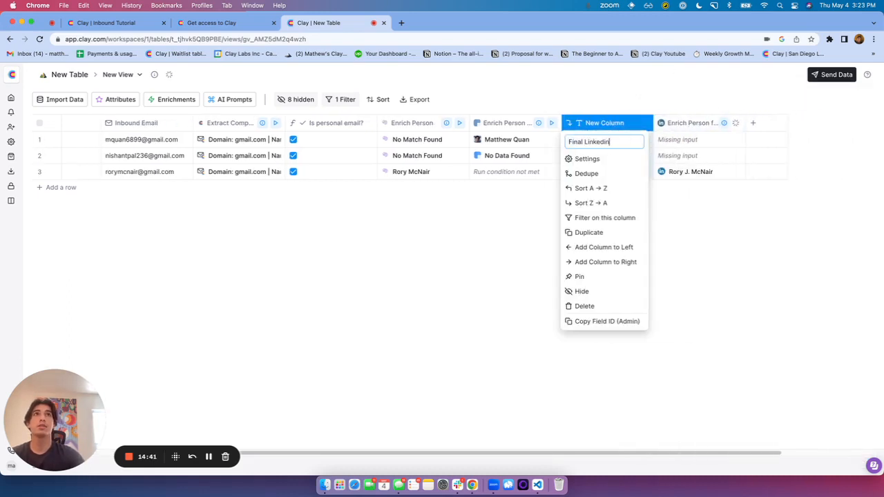
text(Persona)
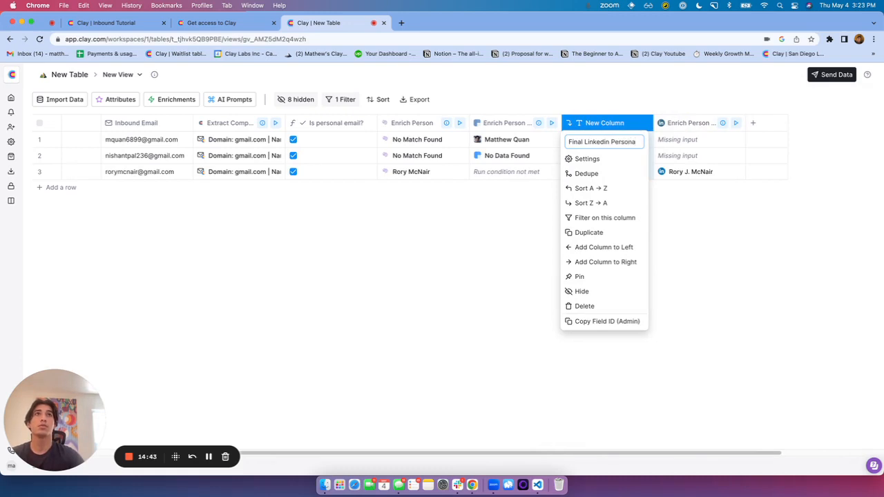
text(l Email)
key(Return)
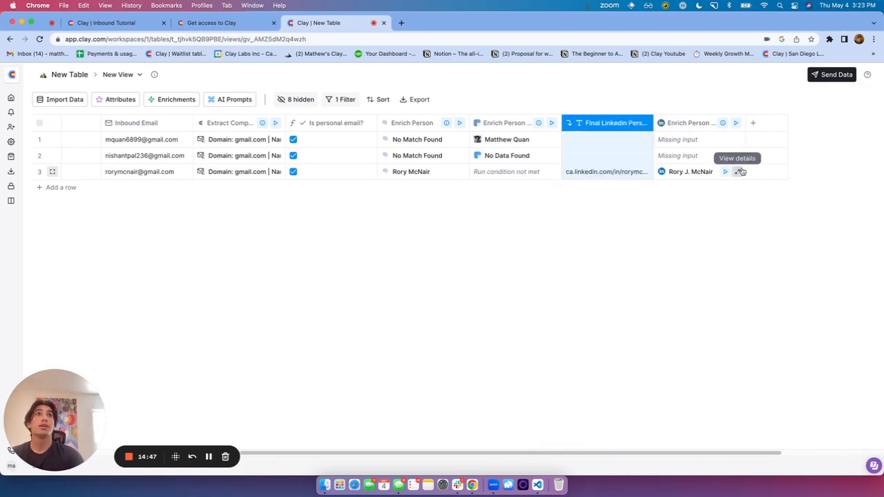
Add and run LinkedIn Enrich Company from the url column, outputting Size, Type and Locality
click(166, 101)
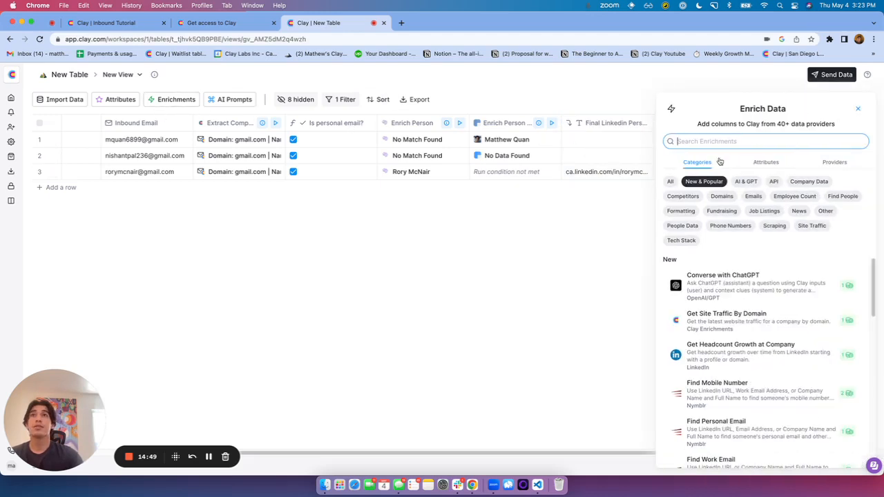
text(enrich compan)
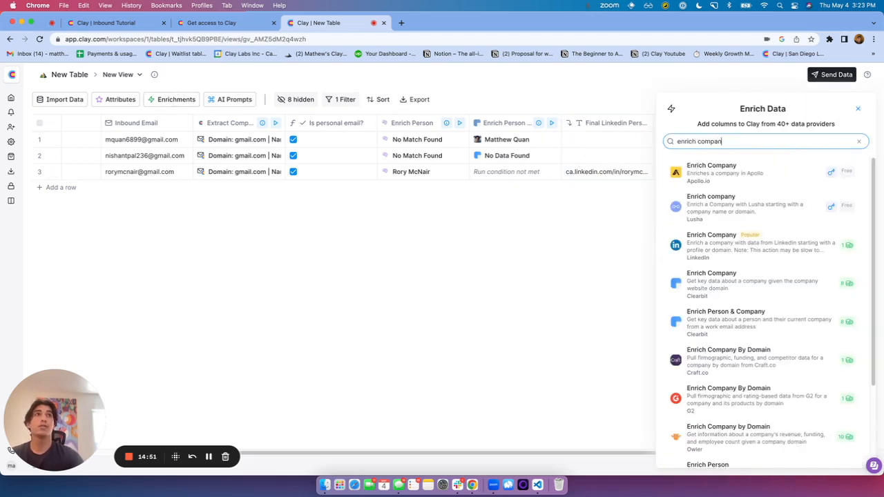
click(766, 235)
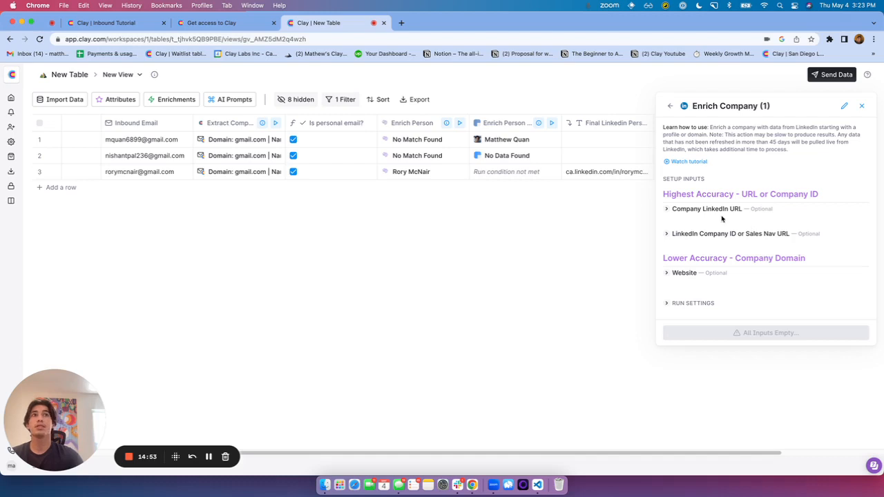
click(720, 215)
click(720, 226)
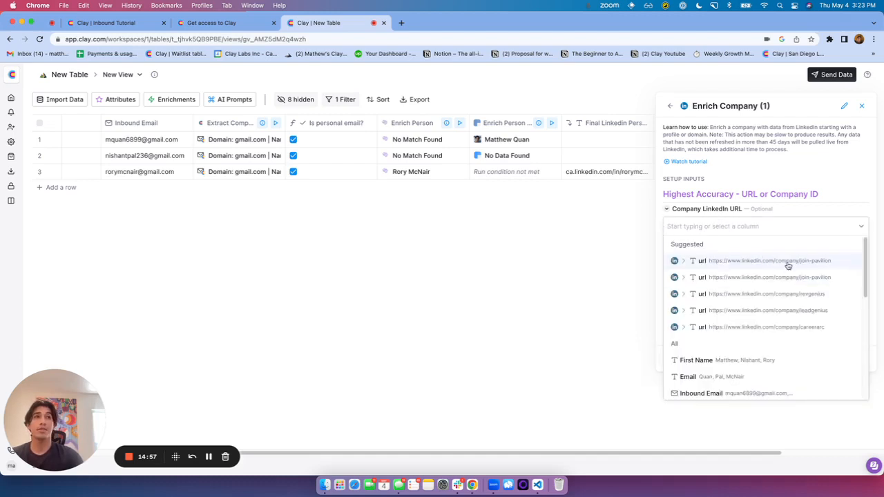
click(760, 262)
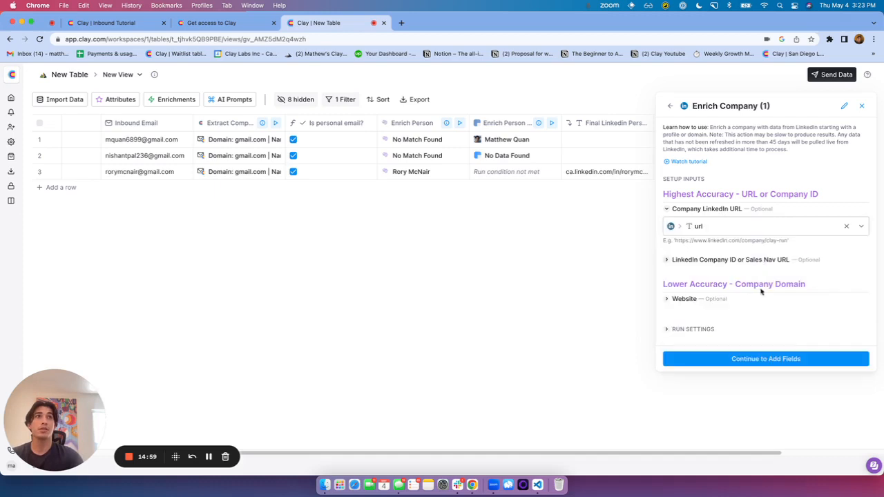
click(763, 358)
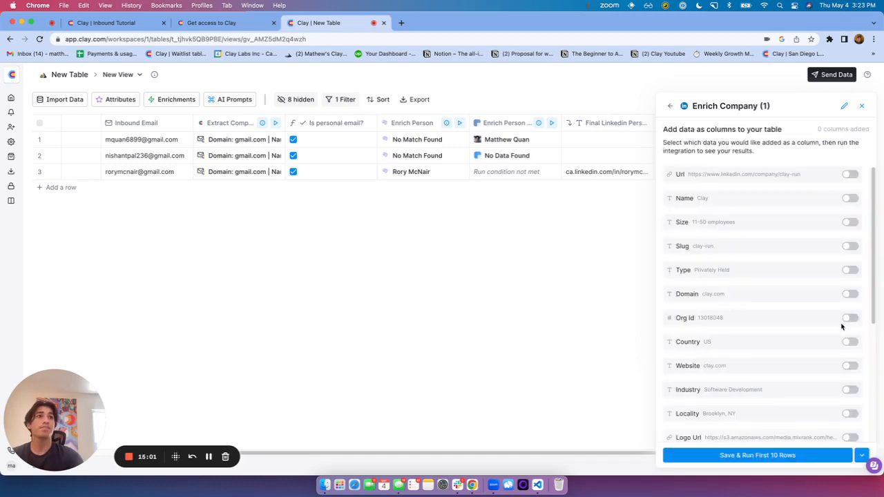
click(850, 222)
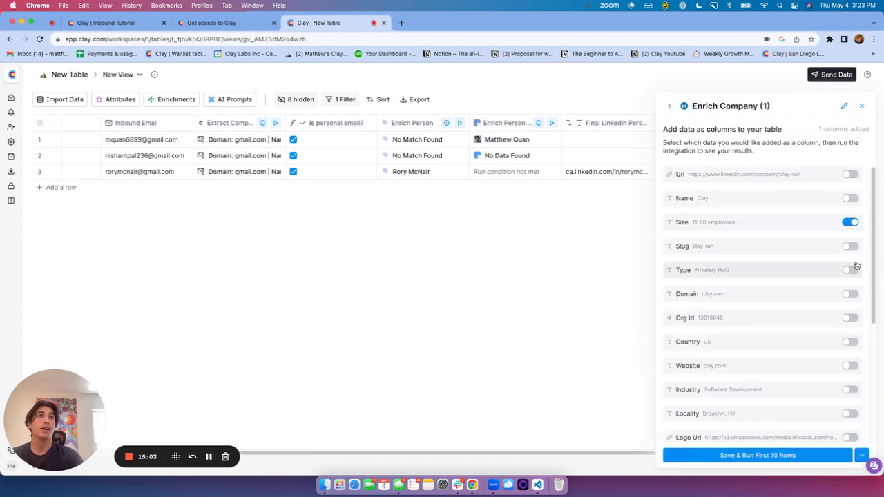
click(850, 270)
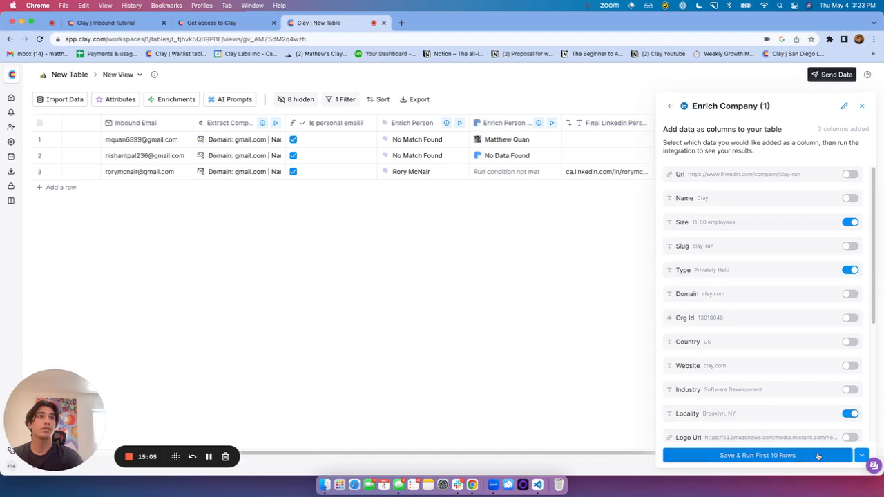
click(820, 455)
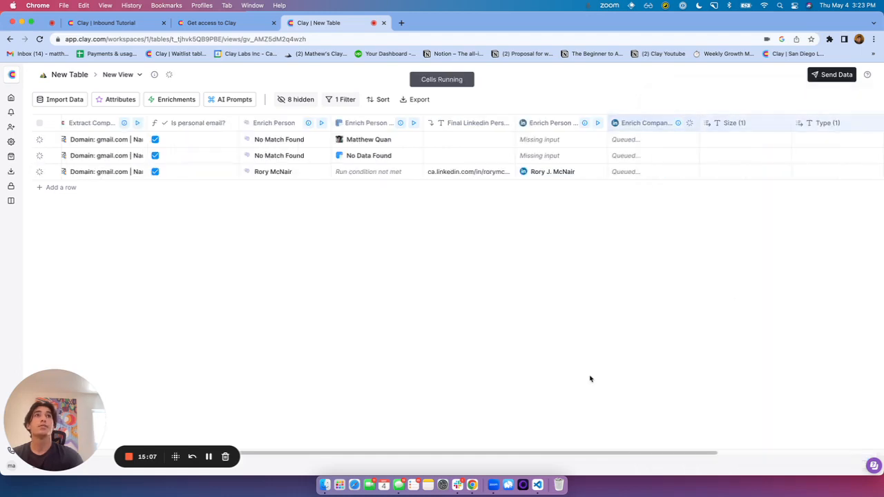
Rename the table's current New View to 'Personal Email'
drag(617, 455, 700, 456)
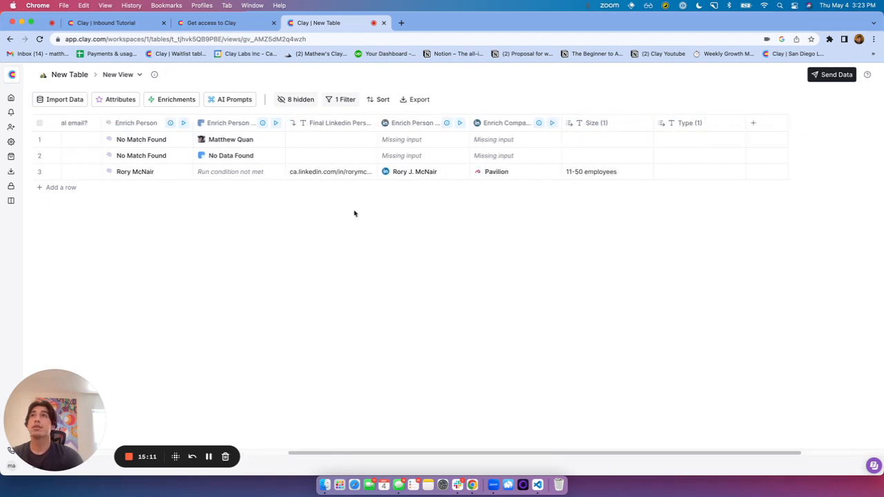
click(134, 79)
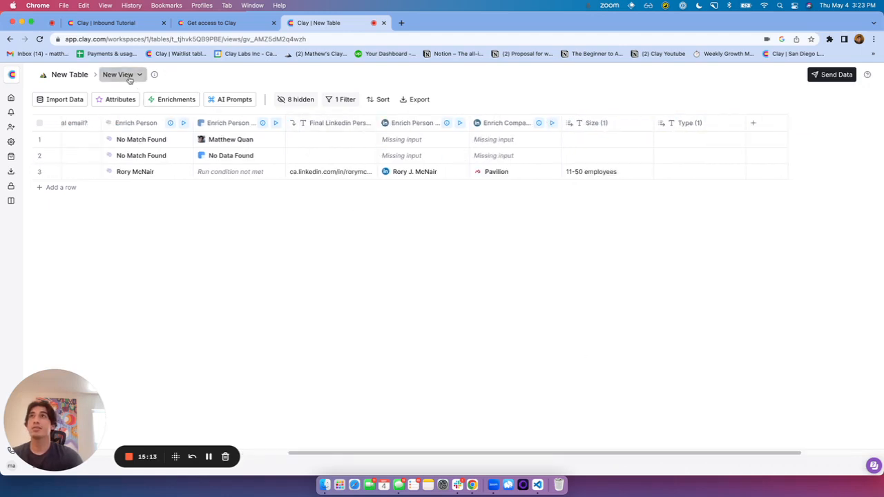
triple_click(183, 102)
text(Personal Email)
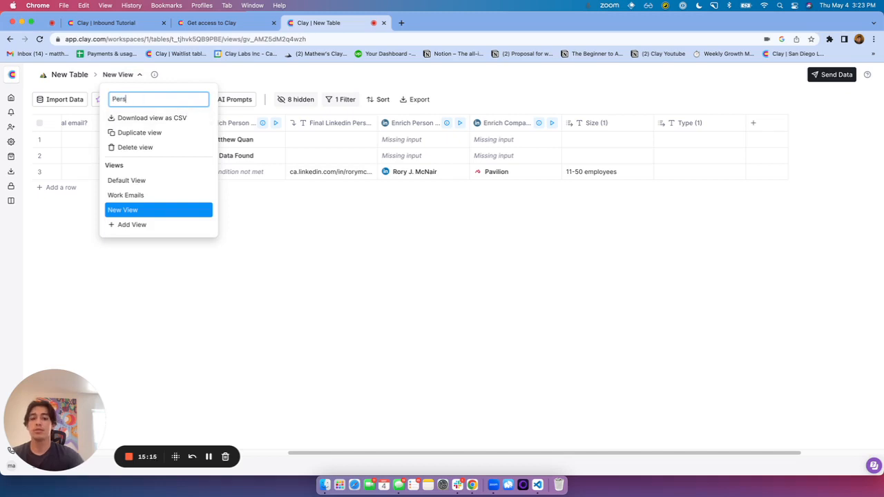
click(196, 111)
In Work Emails view, hide the eight personal enrichment columns, Enrich Person through Type (1)
click(156, 197)
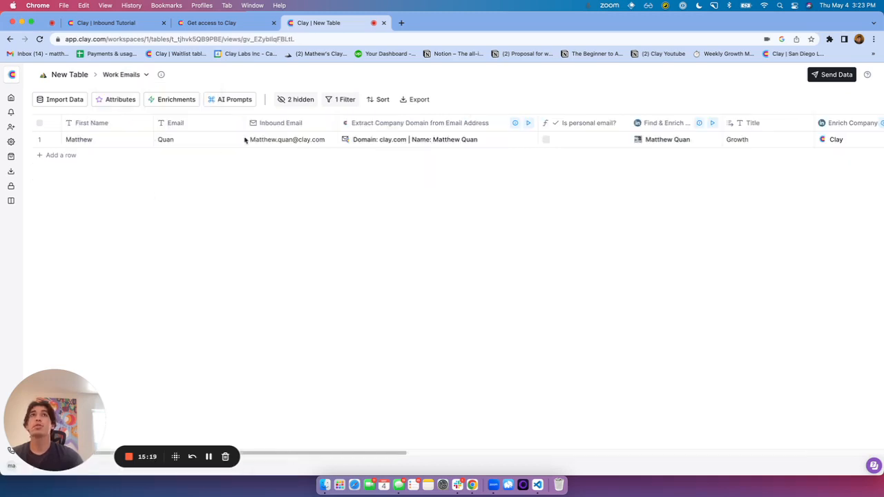
click(305, 101)
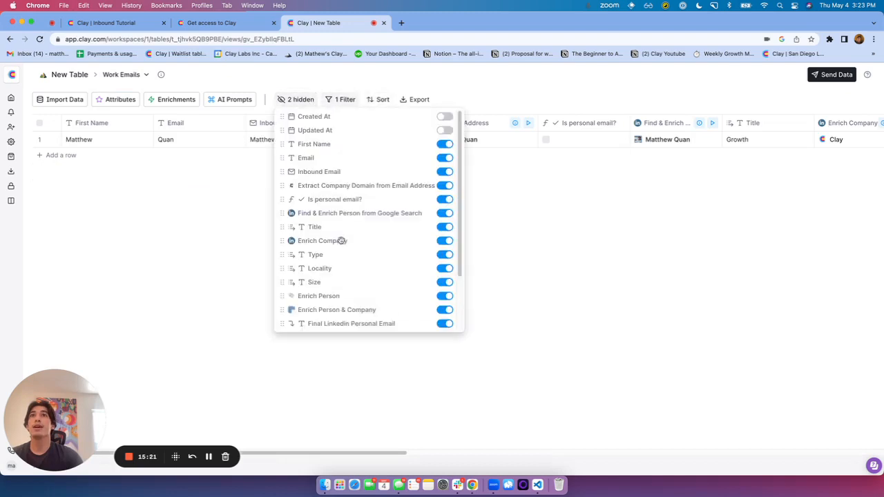
scroll(352, 252, down, 3)
click(446, 324)
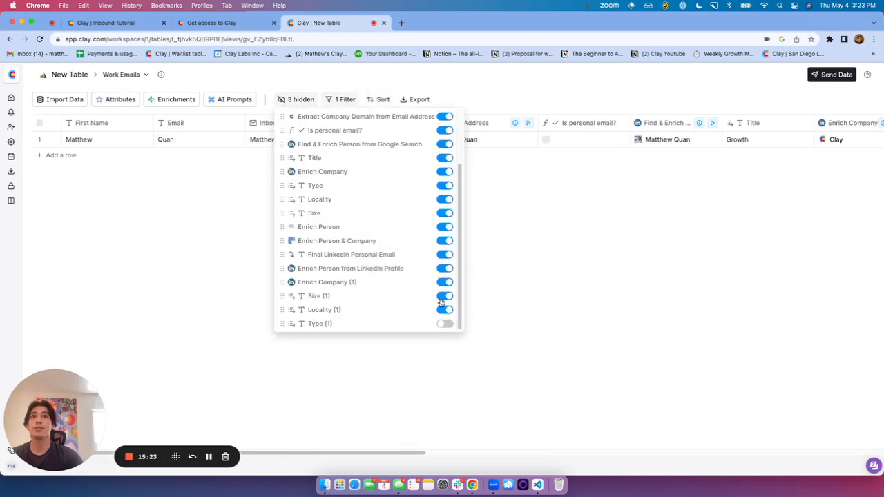
click(445, 310)
click(445, 296)
click(446, 283)
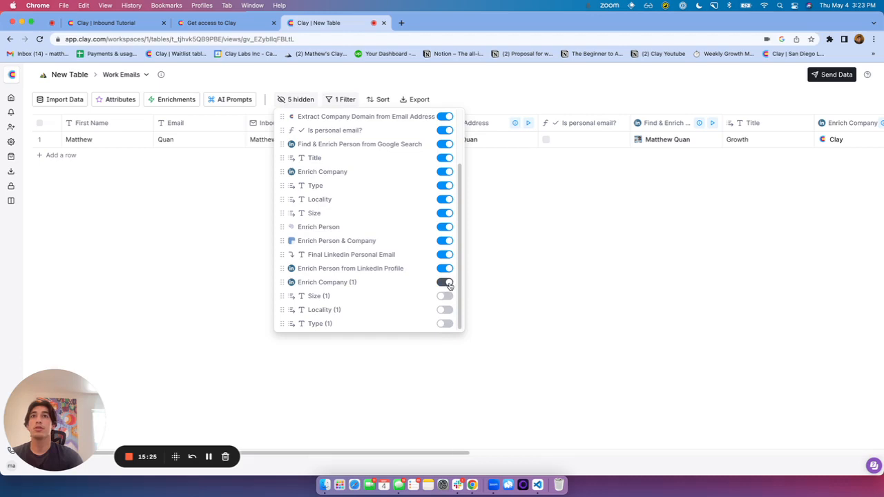
click(445, 268)
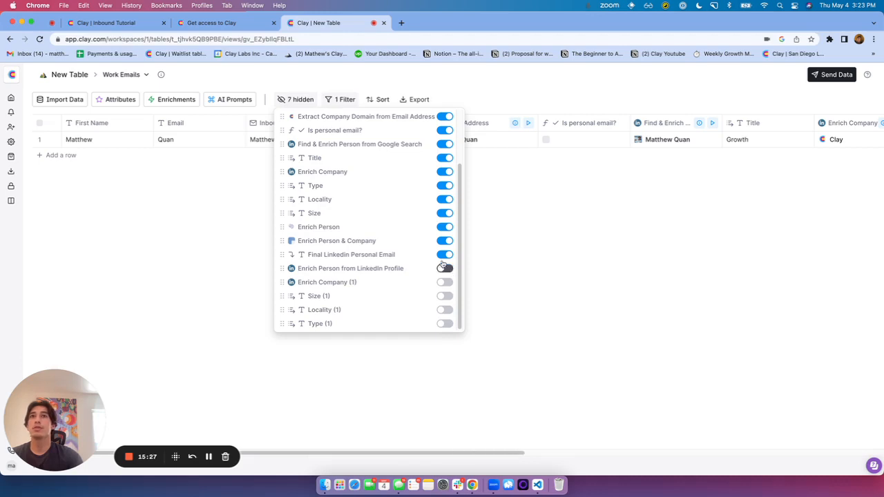
click(445, 255)
click(445, 242)
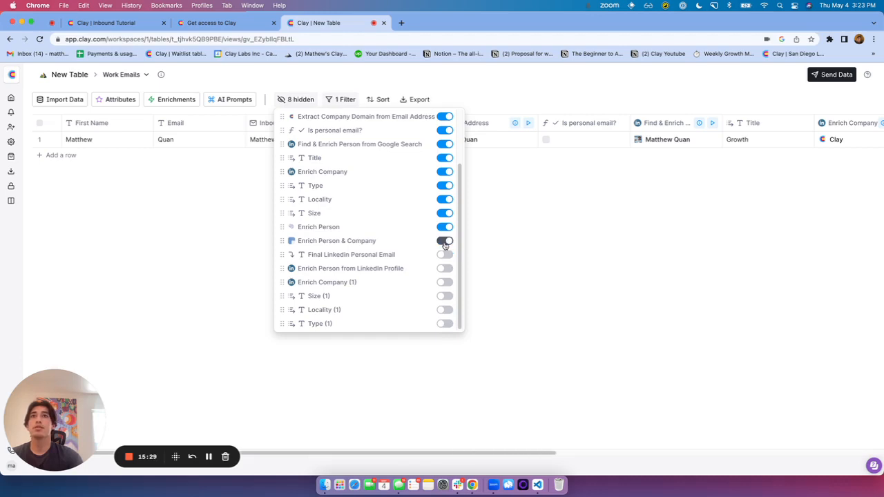
click(447, 227)
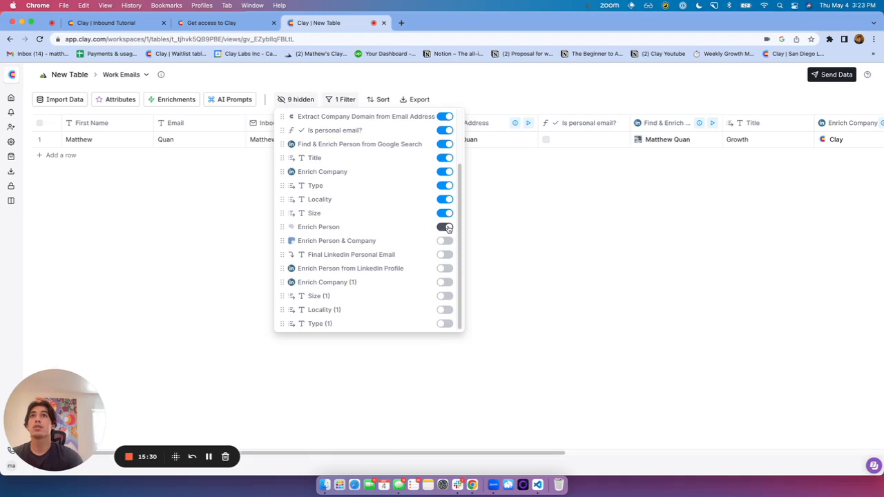
click(513, 230)
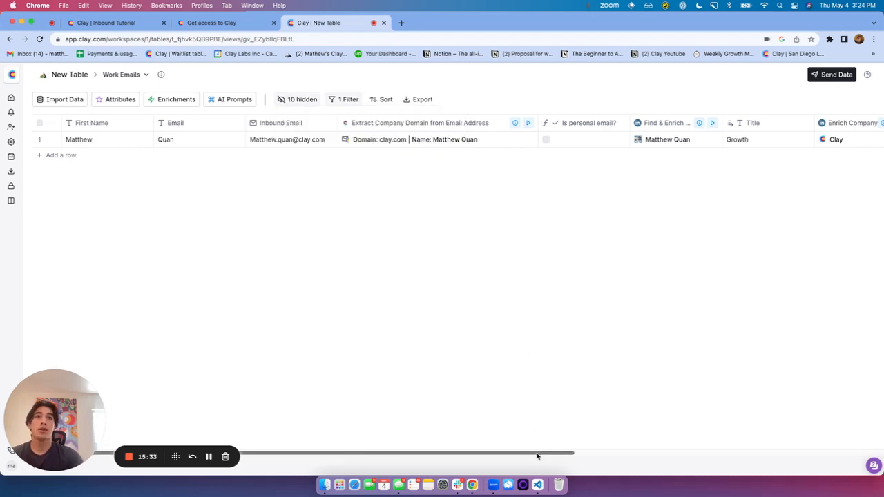
drag(536, 454, 369, 335)
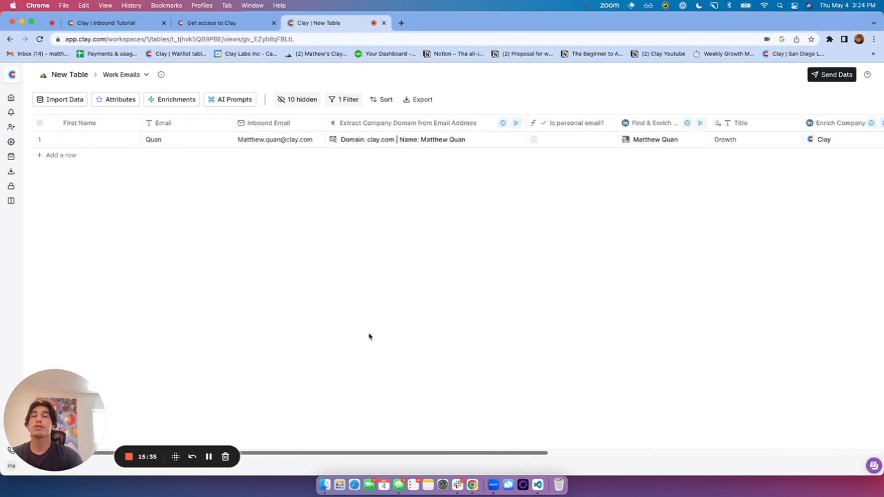
Switch to Default View and scroll across all four leads' work and personal enrichment columns
click(138, 76)
click(134, 179)
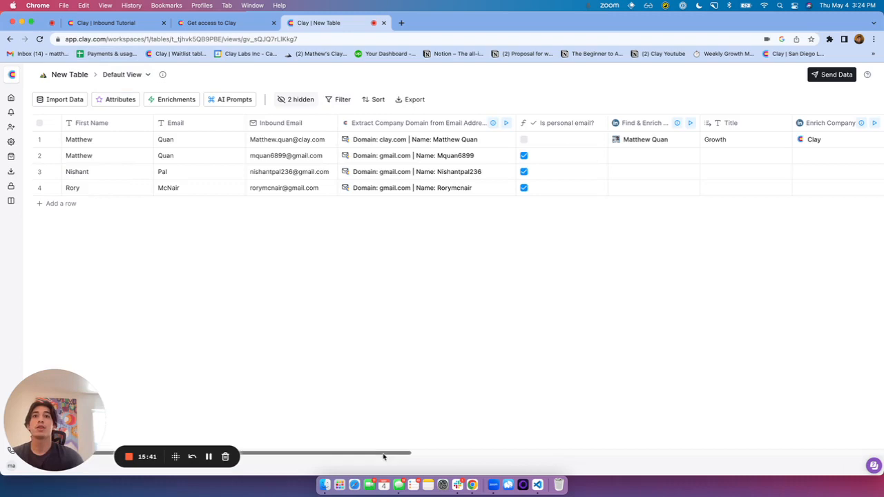
drag(388, 458, 592, 401)
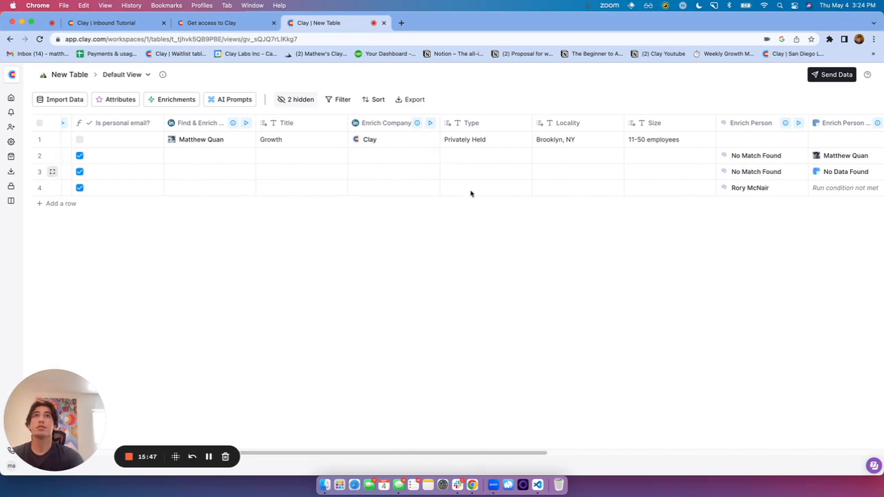
drag(538, 453, 748, 424)
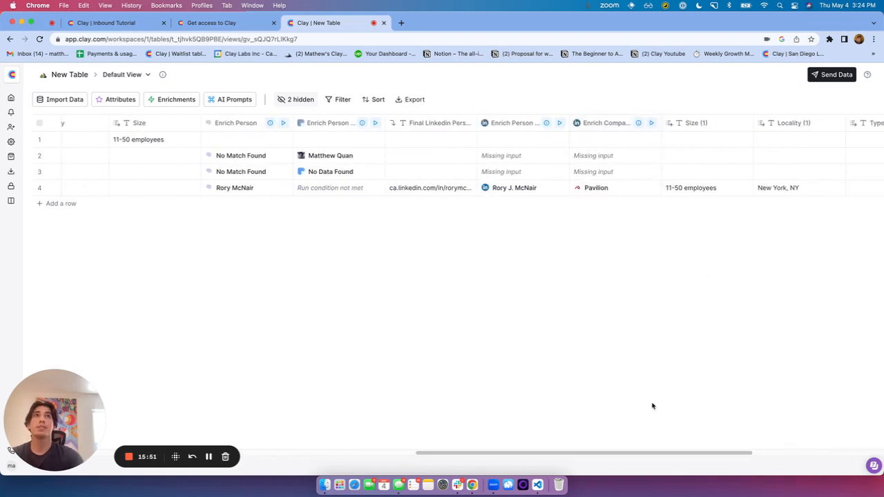
drag(641, 452, 779, 436)
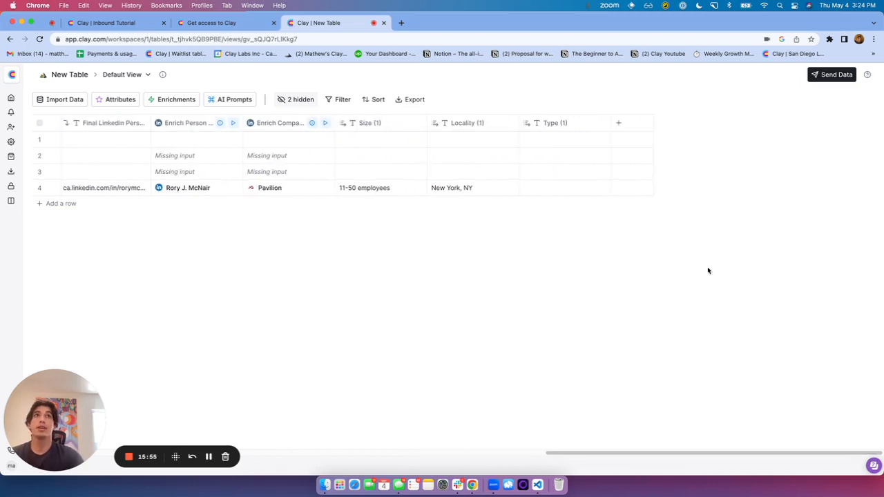
Add a Merge column that tries {{Size}} first and falls back to {{Size (1)}}
click(620, 124)
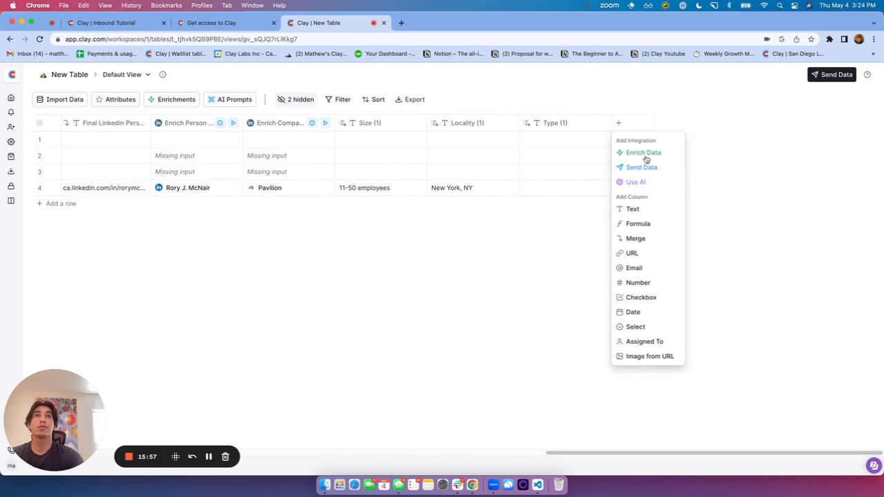
click(636, 239)
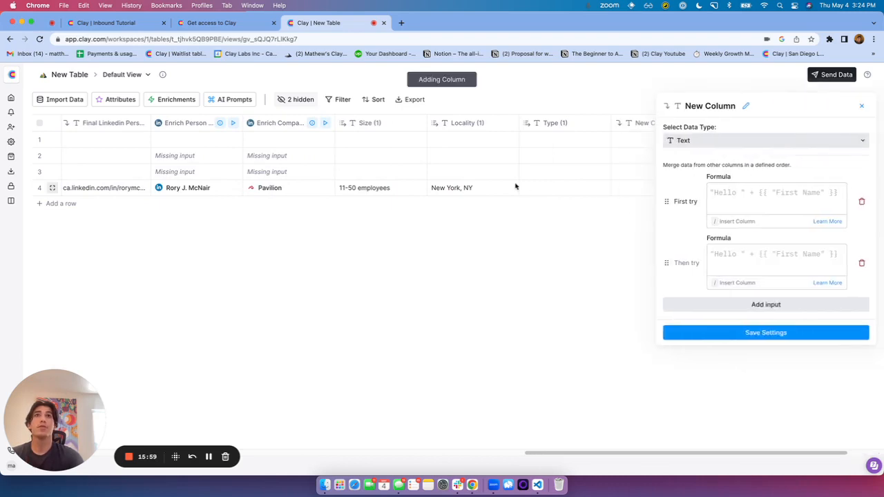
click(822, 201)
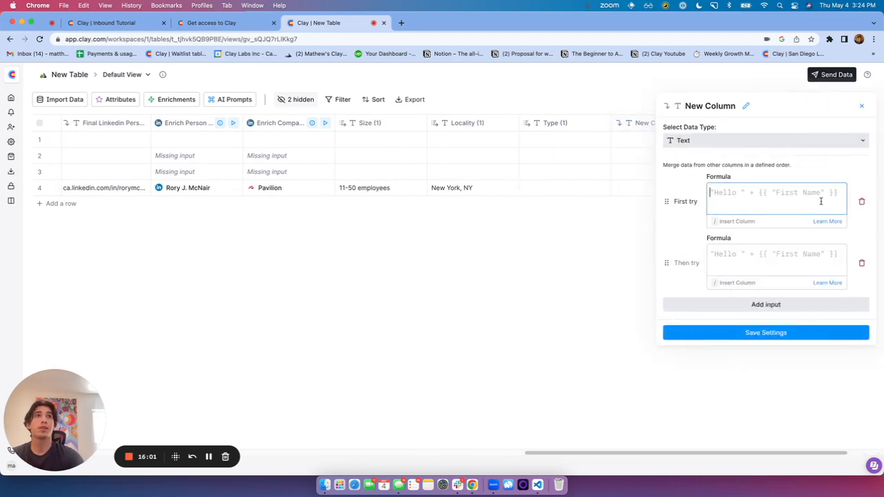
text(/)
scroll(608, 345, down, 1)
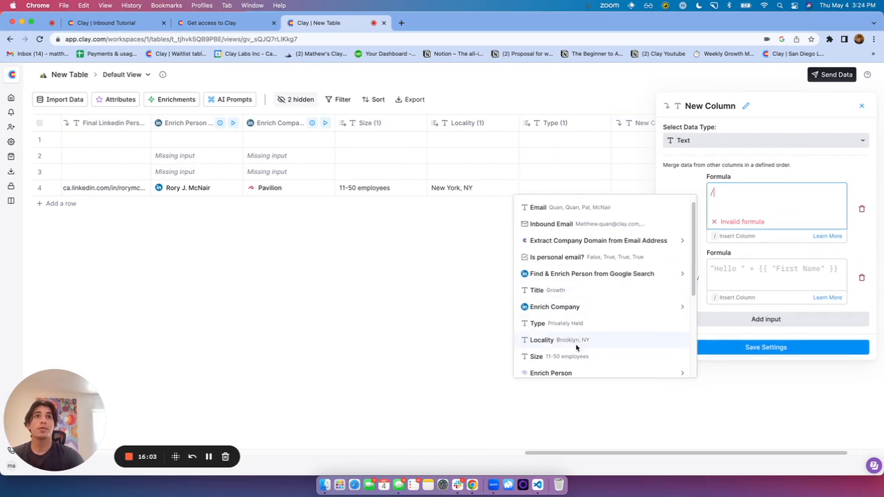
click(560, 355)
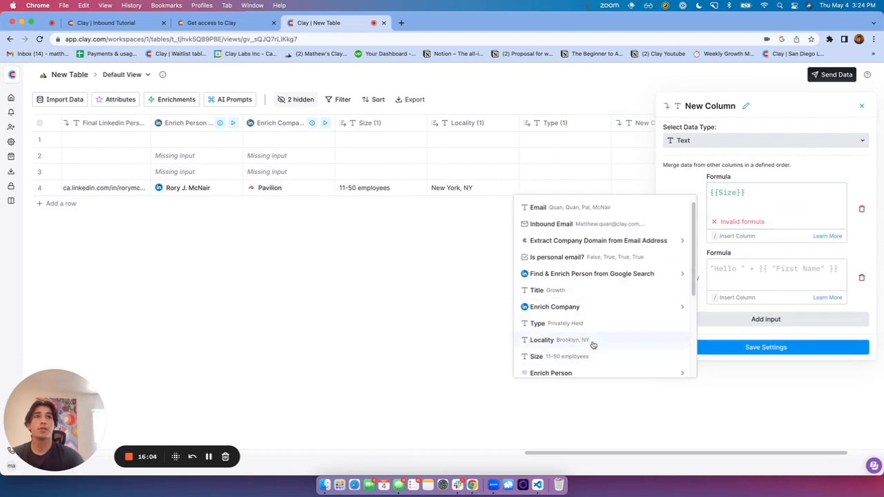
click(762, 262)
text(/)
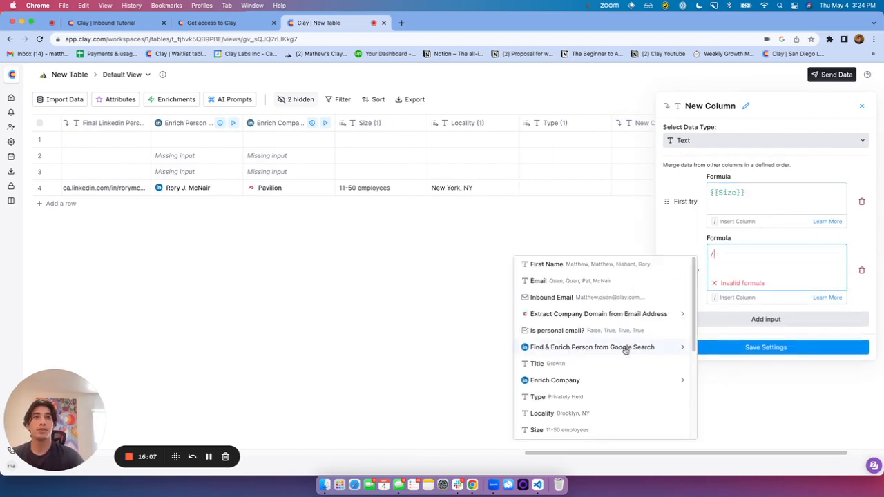
scroll(625, 352, down, 3)
click(598, 399)
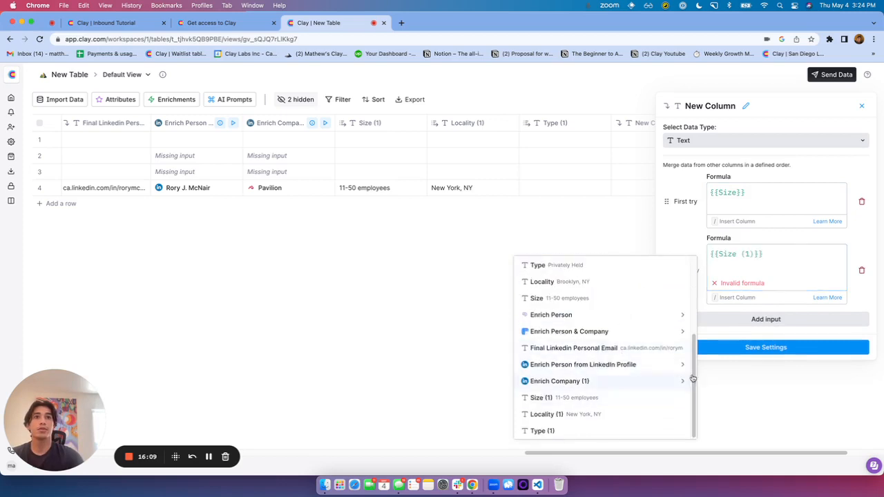
click(771, 333)
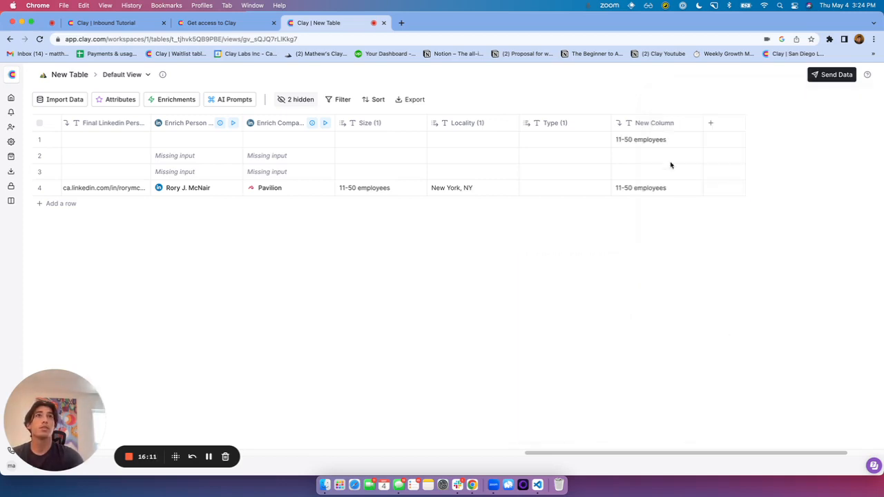
Rename the new merged column to Size (Personal + Work)
click(658, 129)
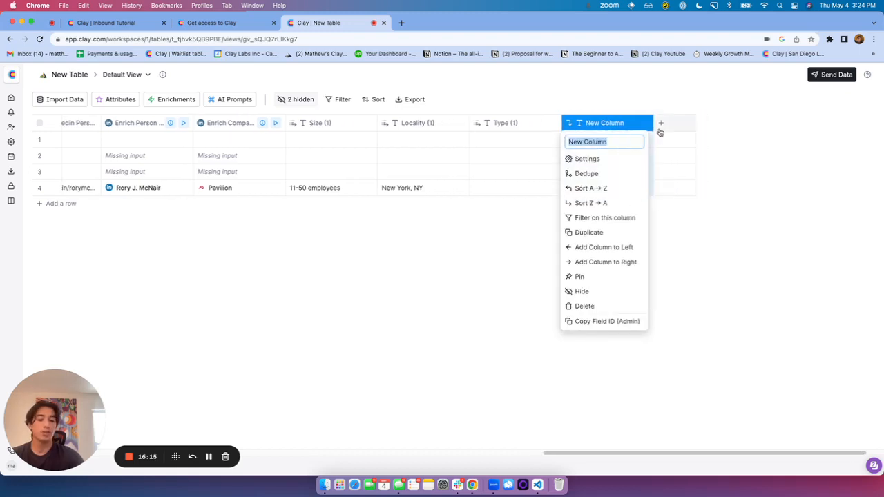
text(Personal + Work)
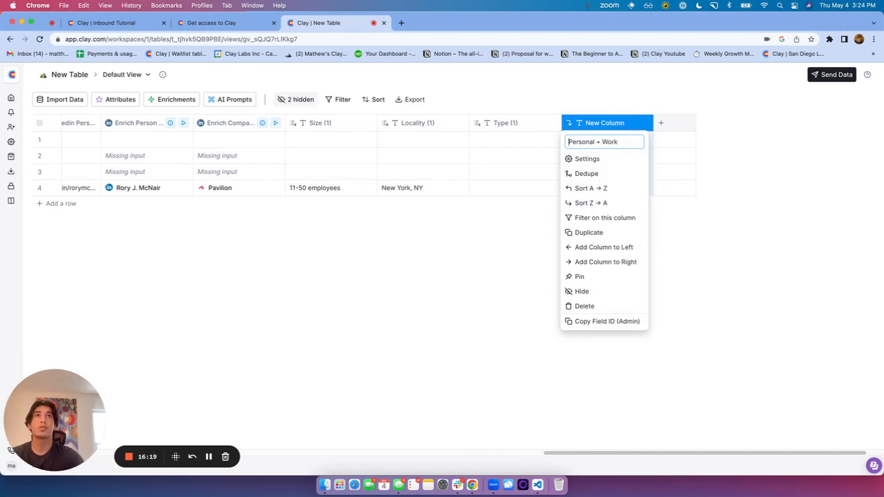
text(Size ()
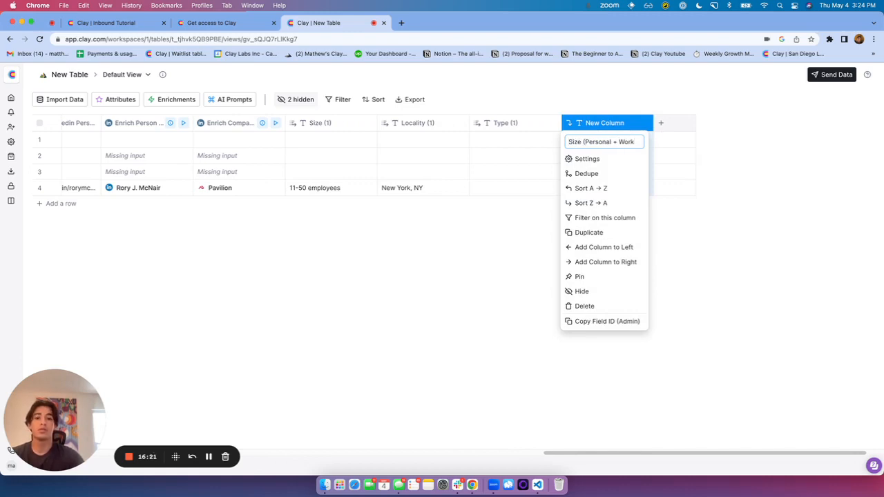
text())
key(Return)
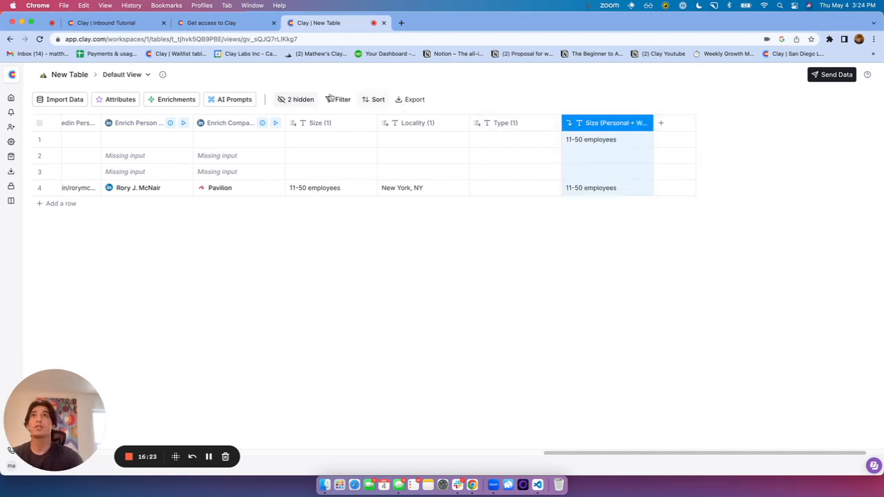
Reorder the columns so Size (Personal + Work) sits directly below Inbound Email
click(297, 100)
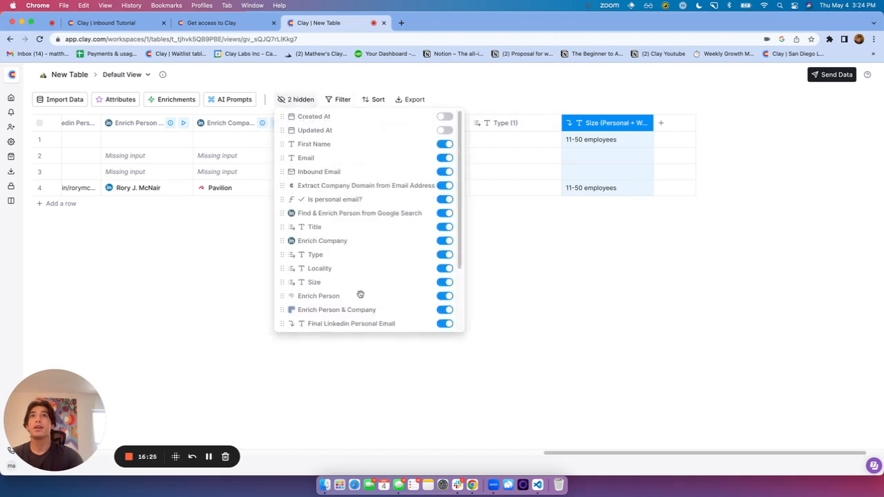
scroll(360, 294, down, 3)
drag(281, 324, 288, 185)
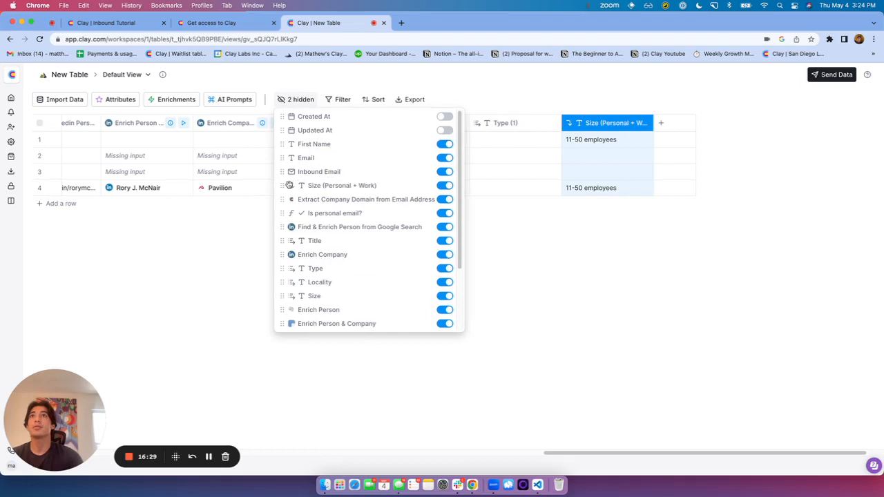
click(582, 261)
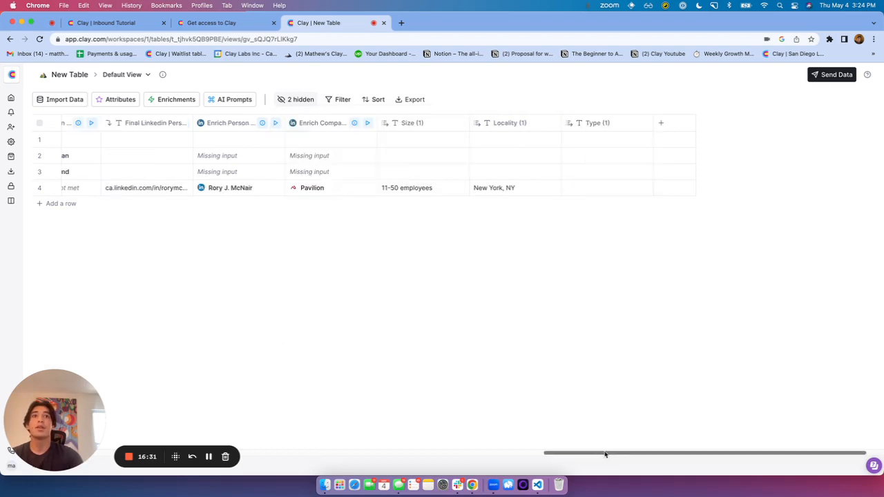
drag(605, 454, 81, 365)
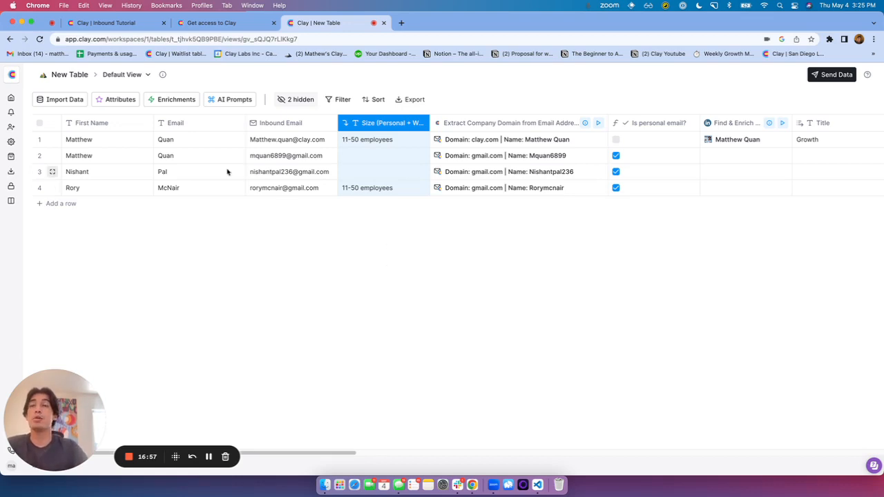
Add a Webhook import source to the table and copy its webhook URL
click(132, 156)
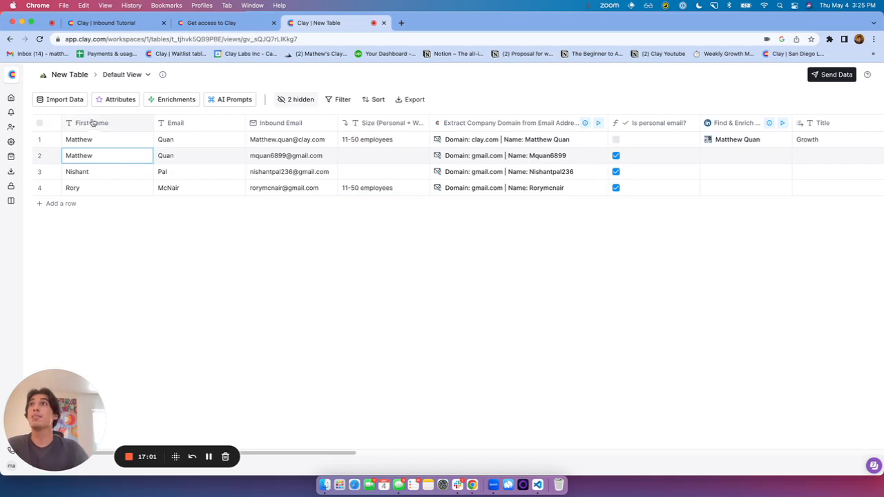
click(63, 101)
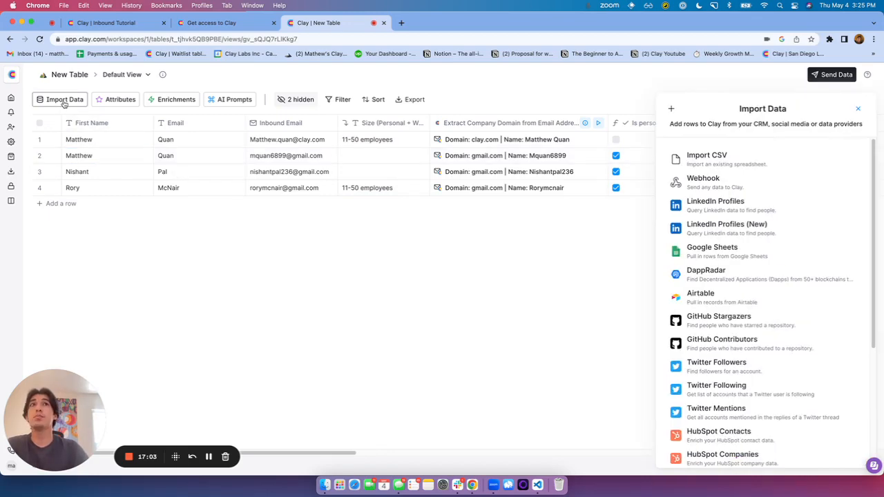
click(721, 184)
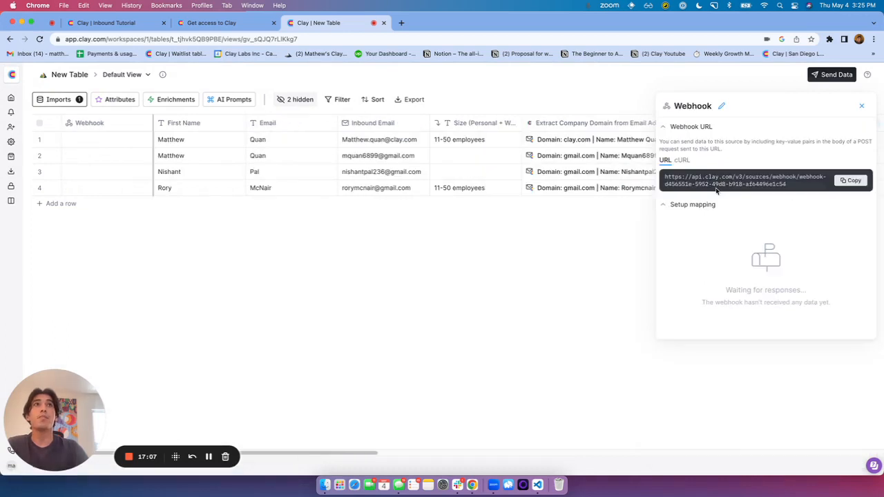
click(850, 180)
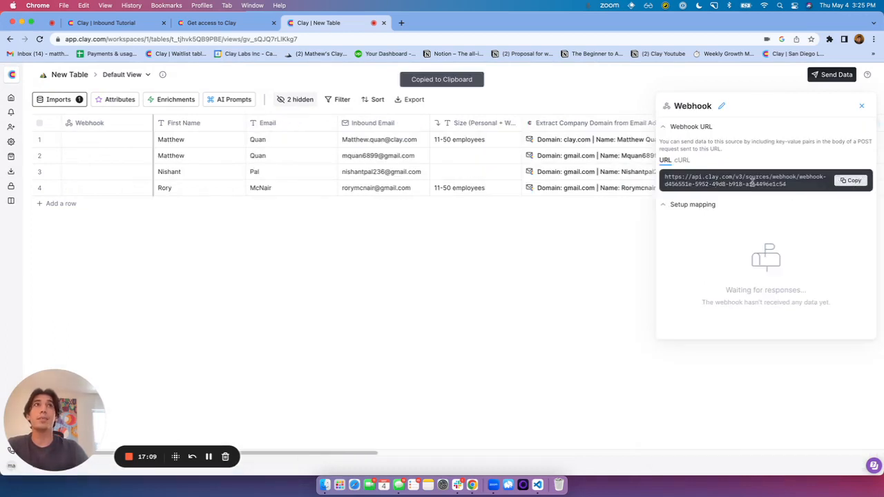